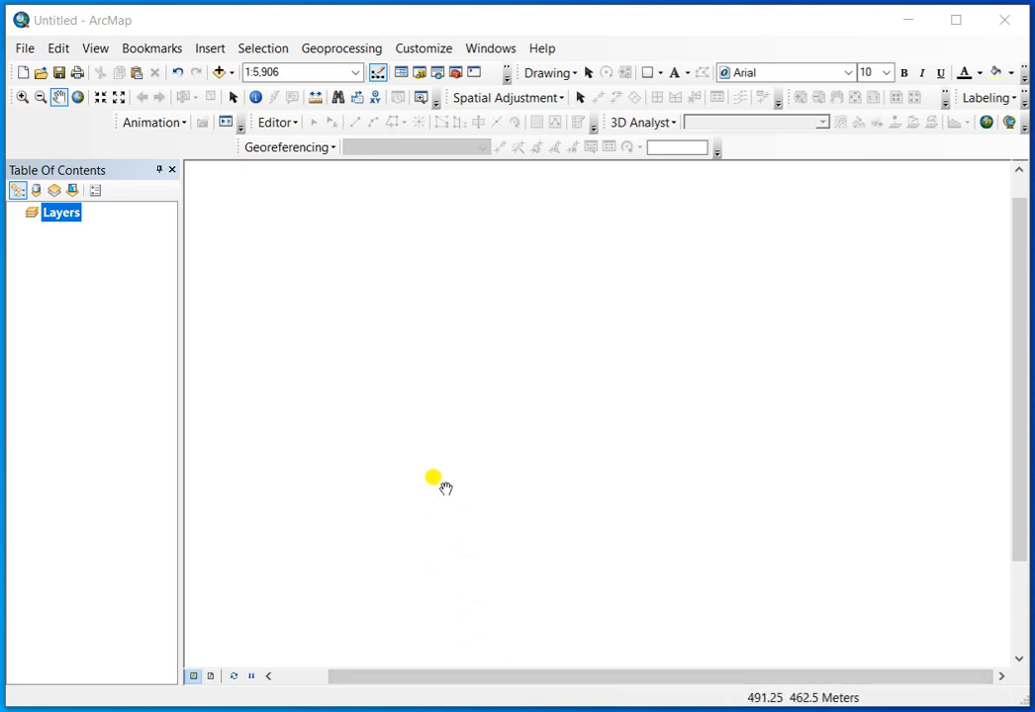
# - Add the corona_a feature class from the polygon dataset of excercise.gdb in D:\EXCERCISE to the map
pyautogui.click(219, 72)
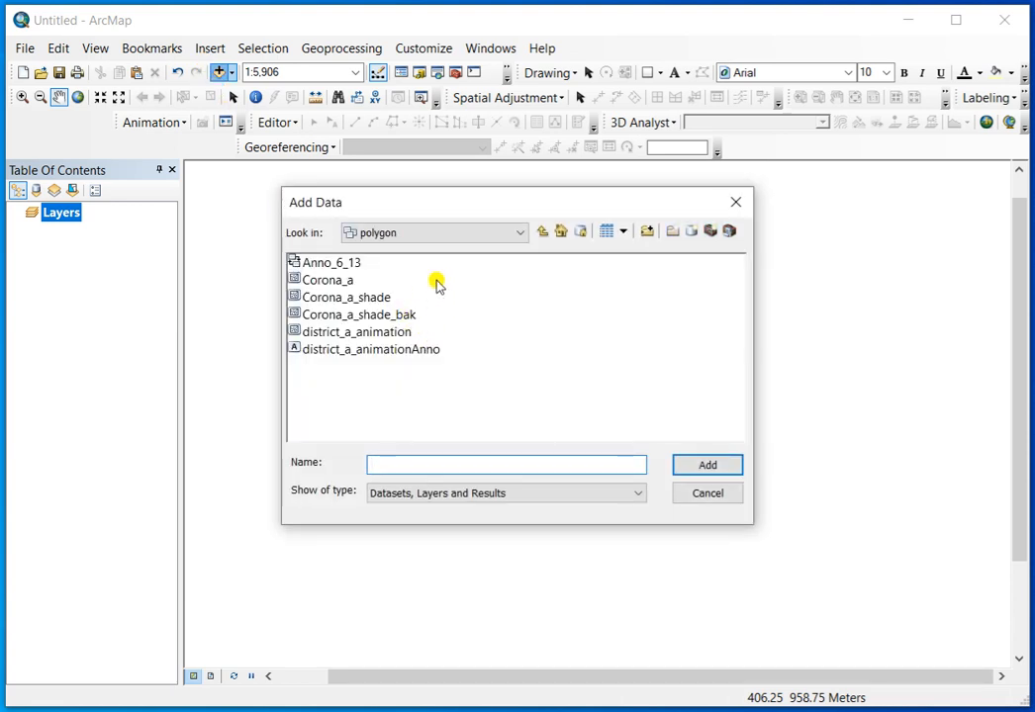
pyautogui.click(541, 236)
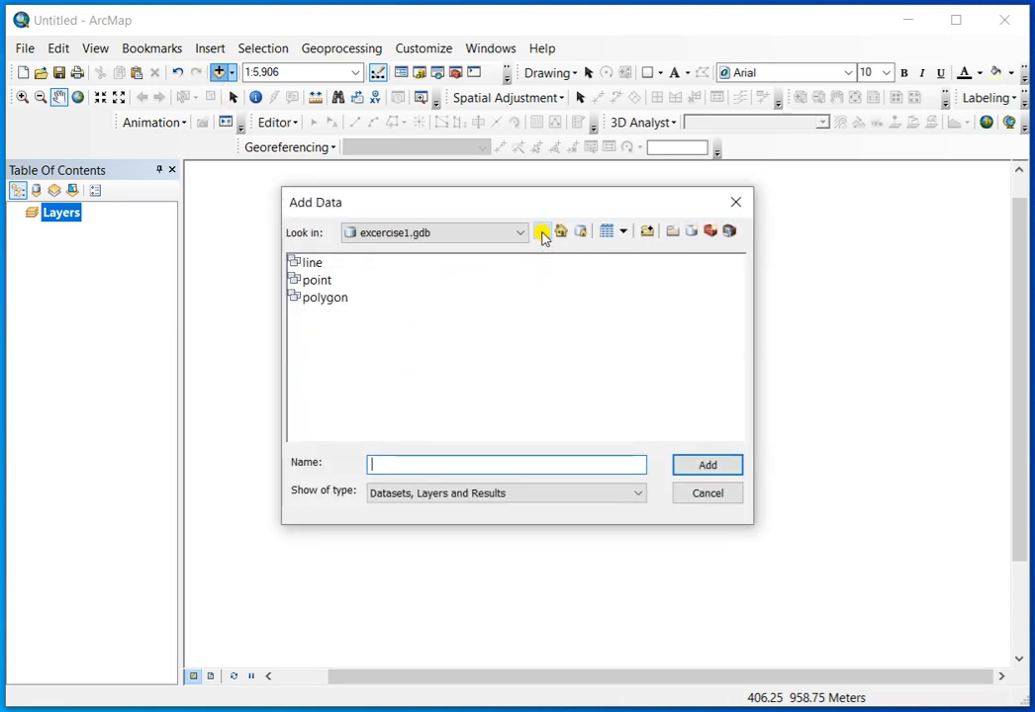
pyautogui.click(542, 233)
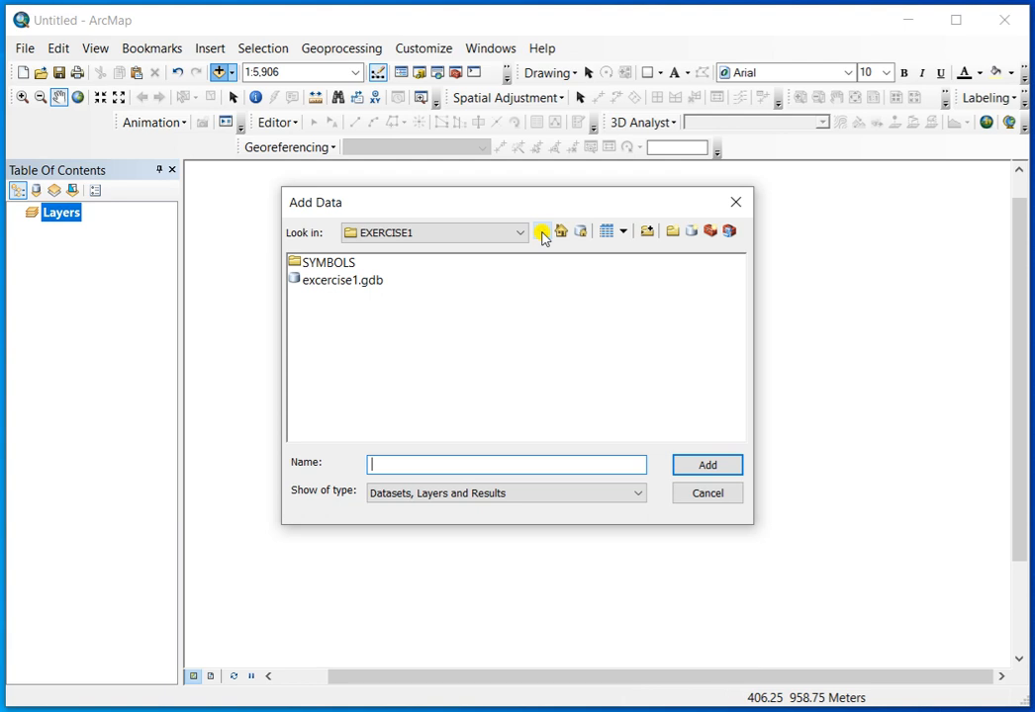
pyautogui.click(542, 234)
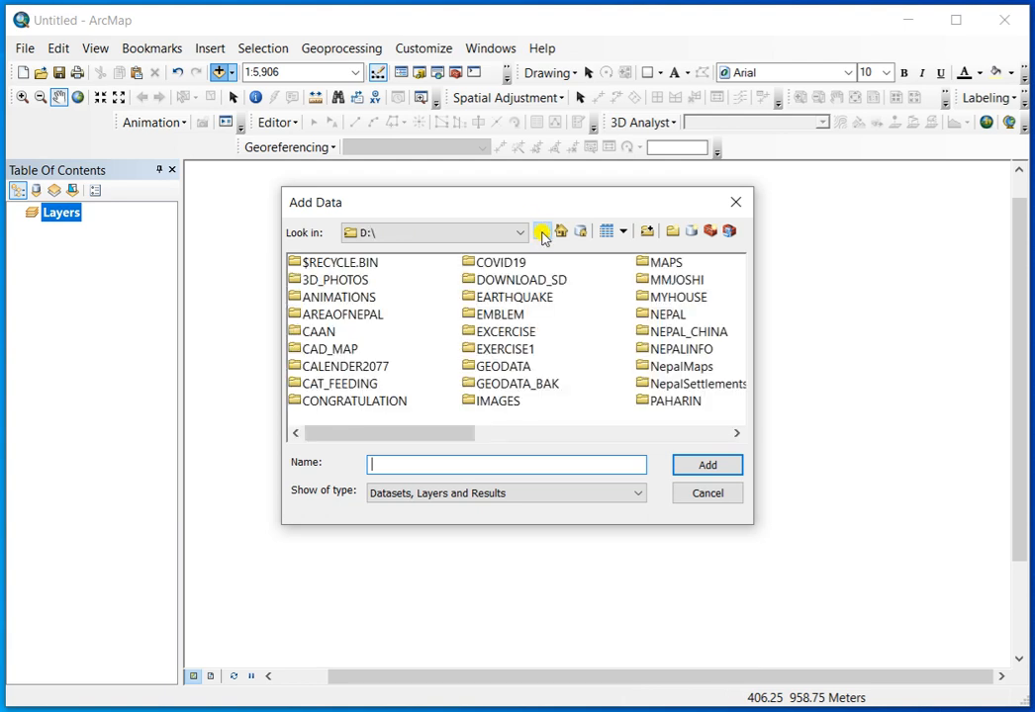
pyautogui.doubleClick(507, 336)
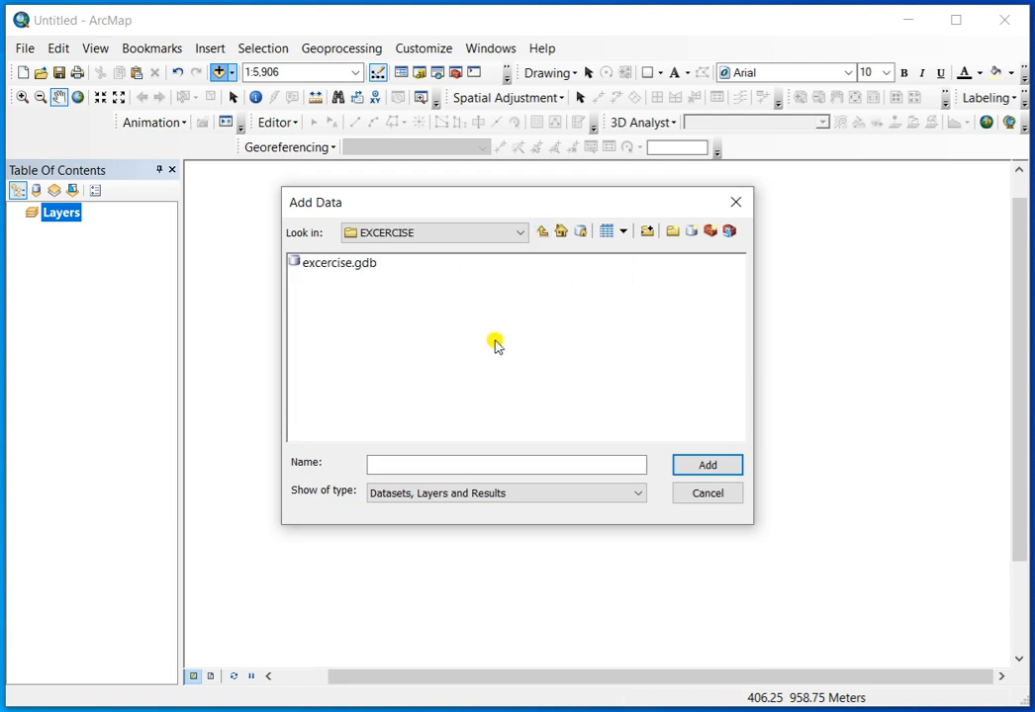
pyautogui.doubleClick(311, 265)
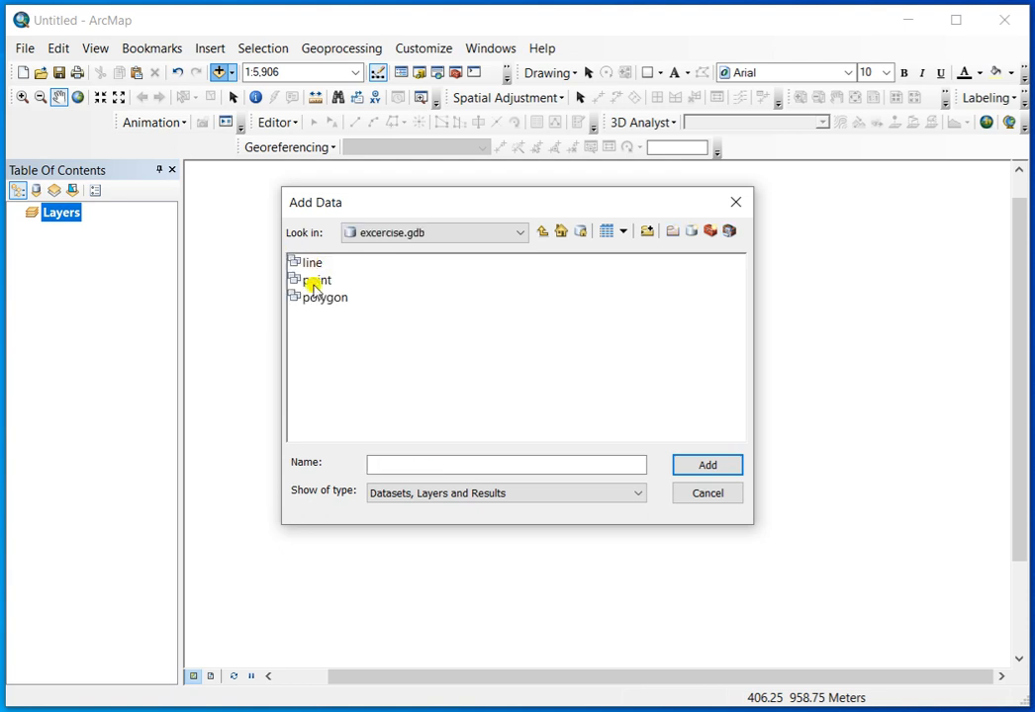
pyautogui.doubleClick(317, 299)
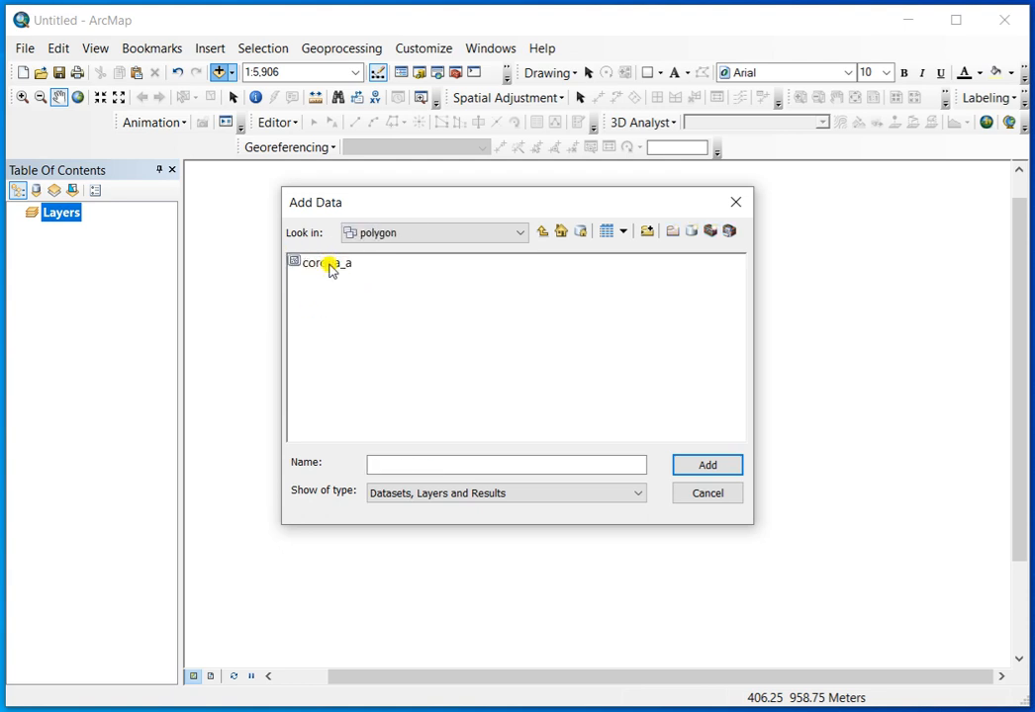
pyautogui.click(331, 264)
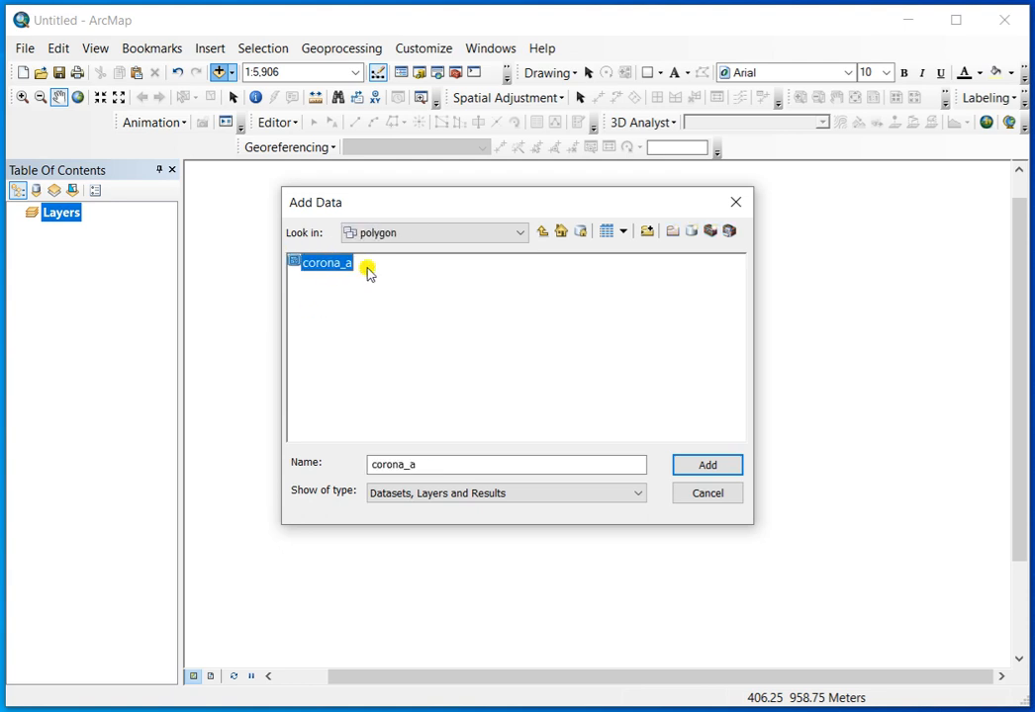
pyautogui.click(708, 466)
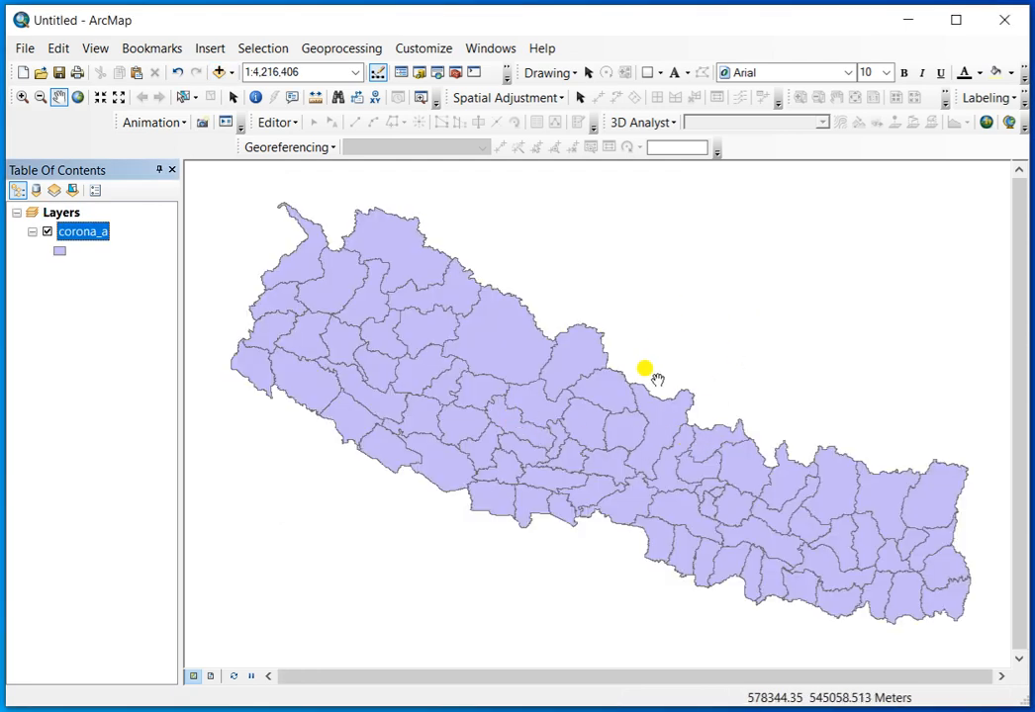
# - Open the attribute table of corona_a and turn off its Shape_Length and Shape_Area fields
pyautogui.rightClick(102, 231)
pyautogui.click(143, 289)
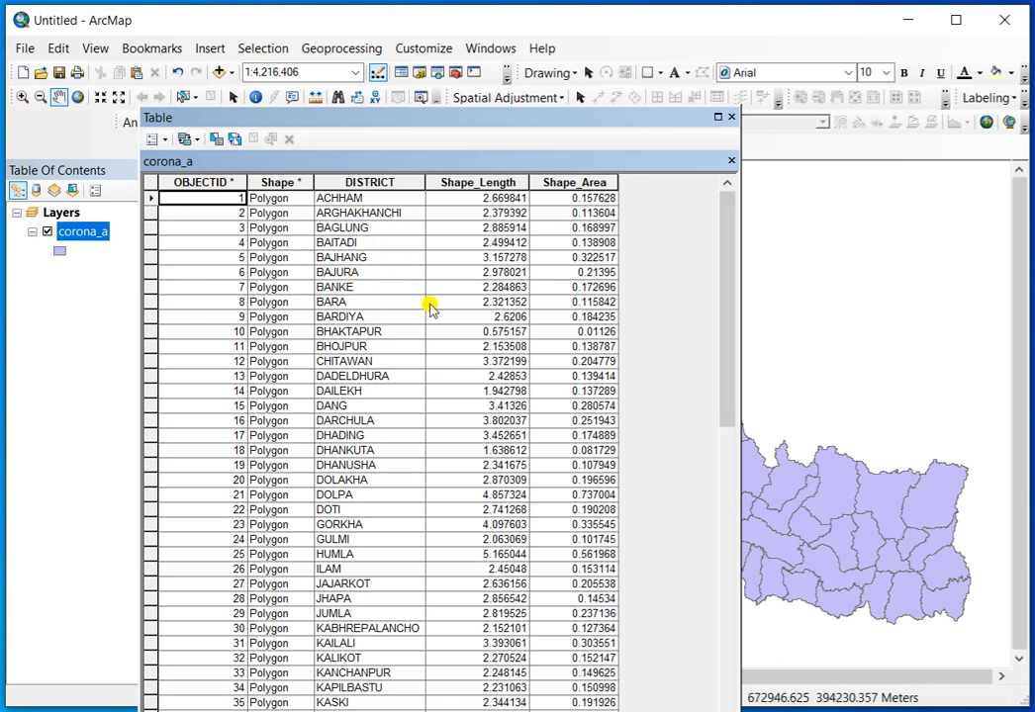
pyautogui.click(468, 179)
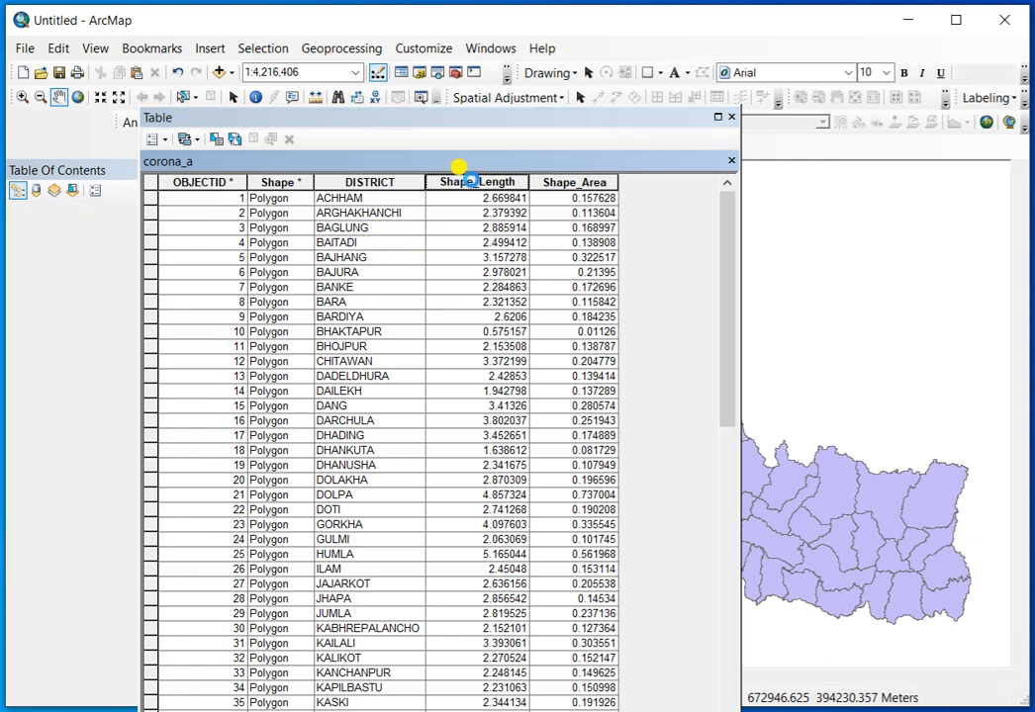
pyautogui.rightClick(469, 181)
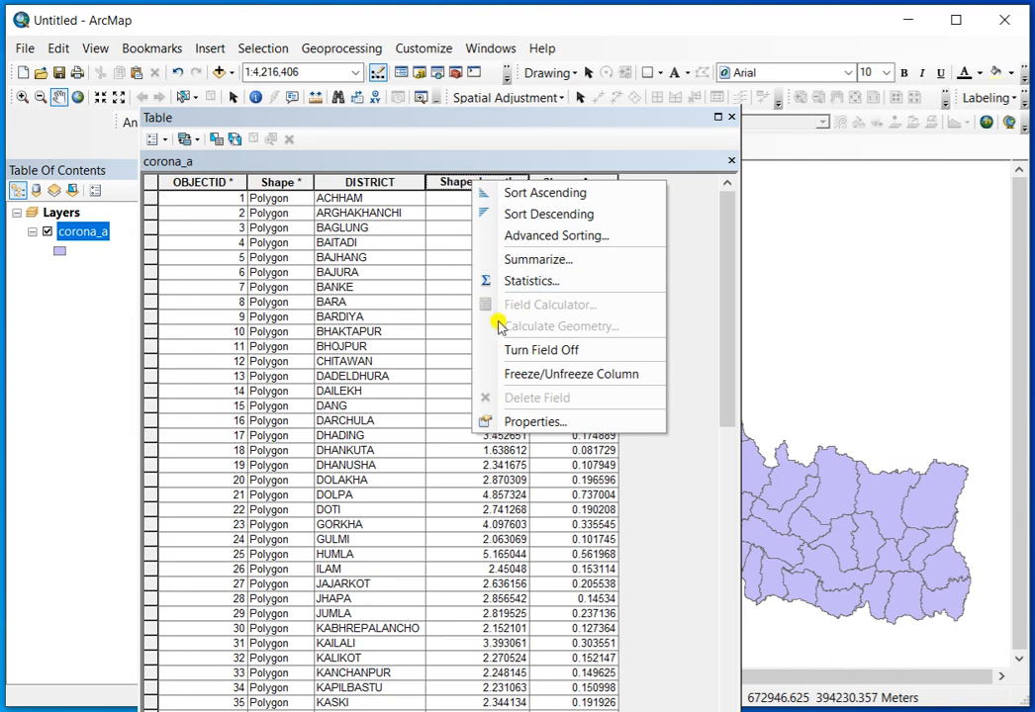
pyautogui.click(482, 349)
pyautogui.rightClick(489, 182)
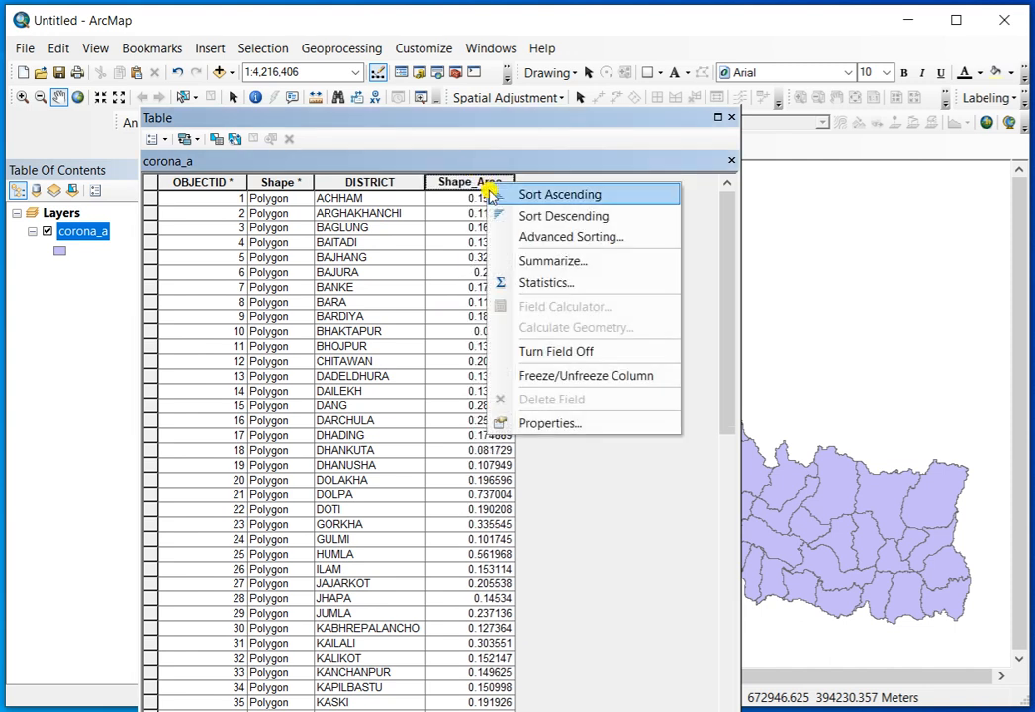
pyautogui.click(534, 352)
pyautogui.click(534, 352)
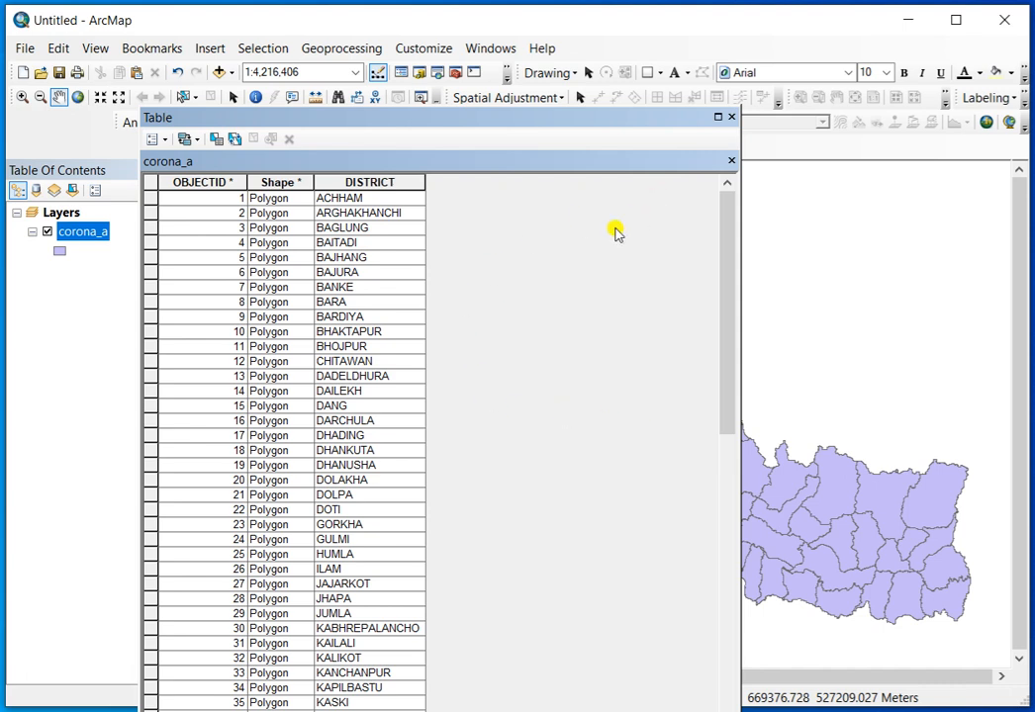
# - Reposition and resize the attribute table window so its full height fits on screen beside the layer list
pyautogui.moveTo(522, 117); pyautogui.dragTo(524, 56)
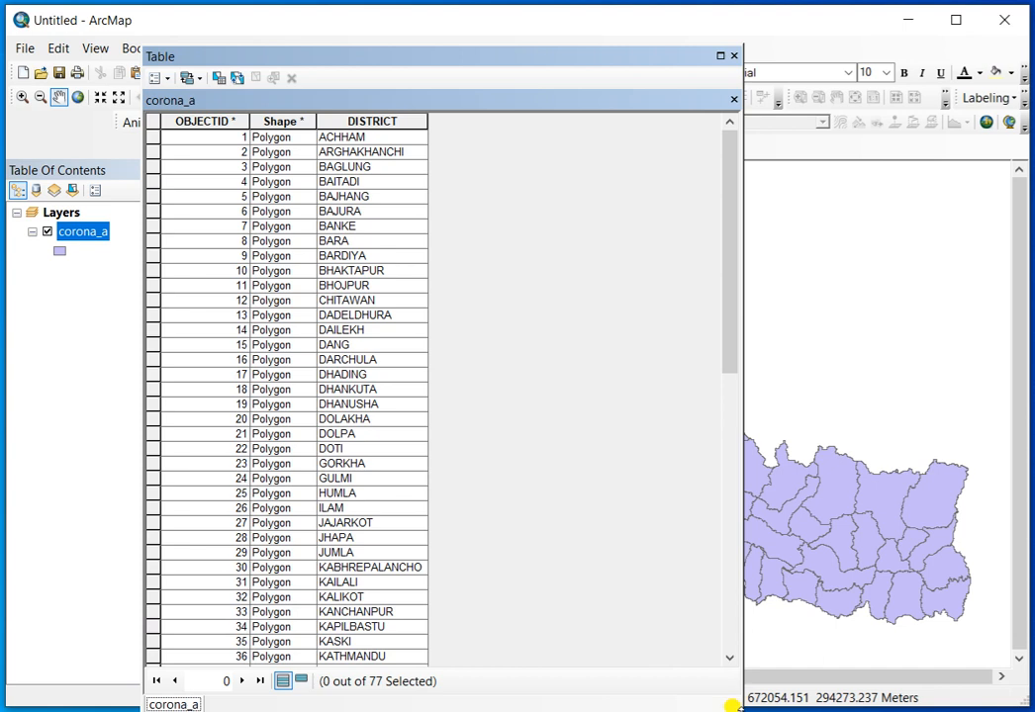
pyautogui.moveTo(519, 59); pyautogui.dragTo(521, 28)
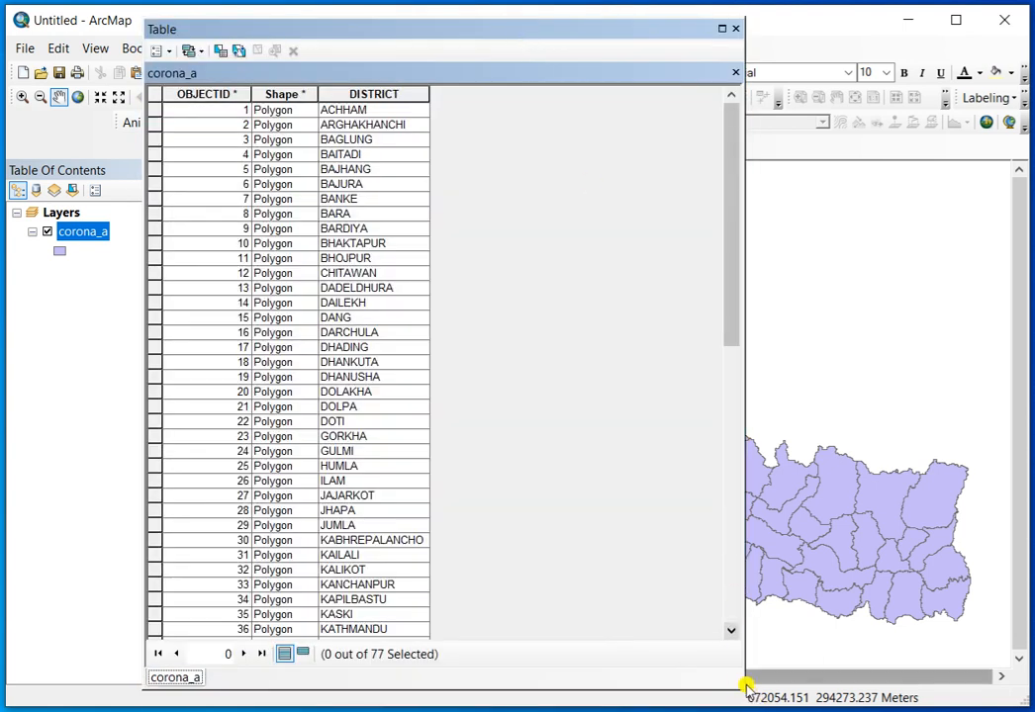
pyautogui.moveTo(739, 683); pyautogui.dragTo(561, 635)
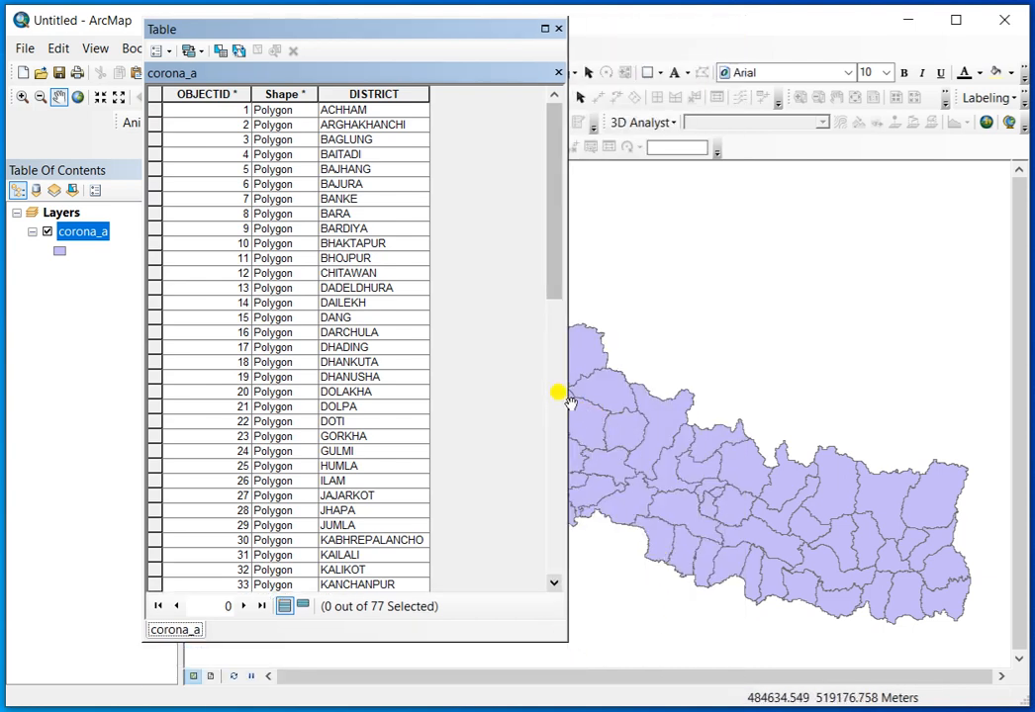
pyautogui.moveTo(562, 400); pyautogui.dragTo(596, 405)
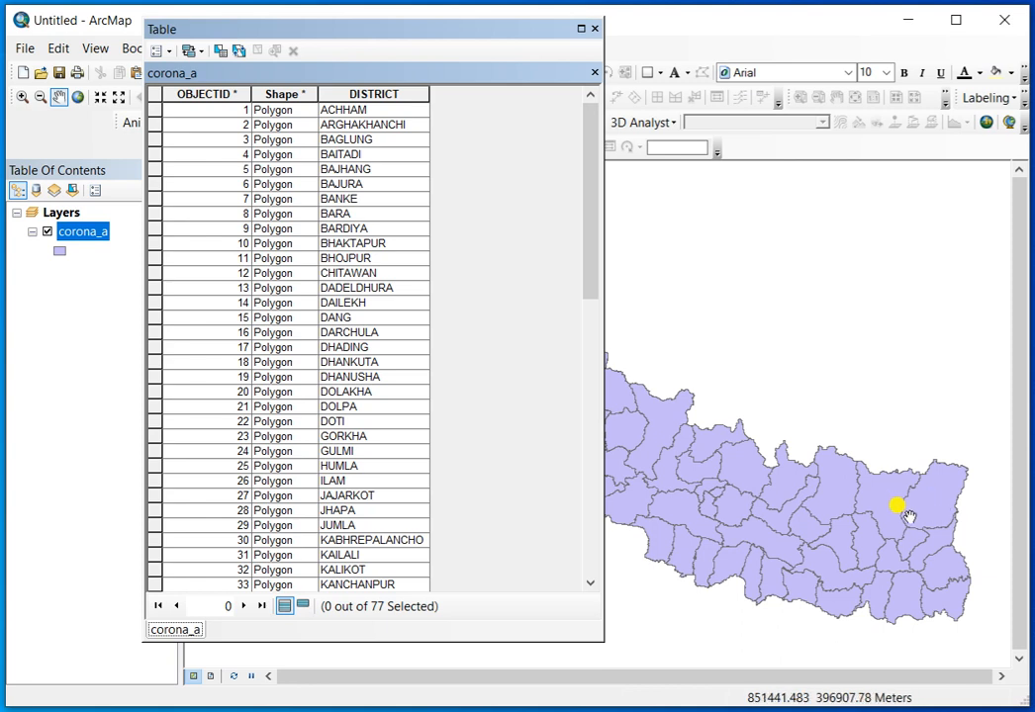
pyautogui.moveTo(392, 37); pyautogui.dragTo(426, 41)
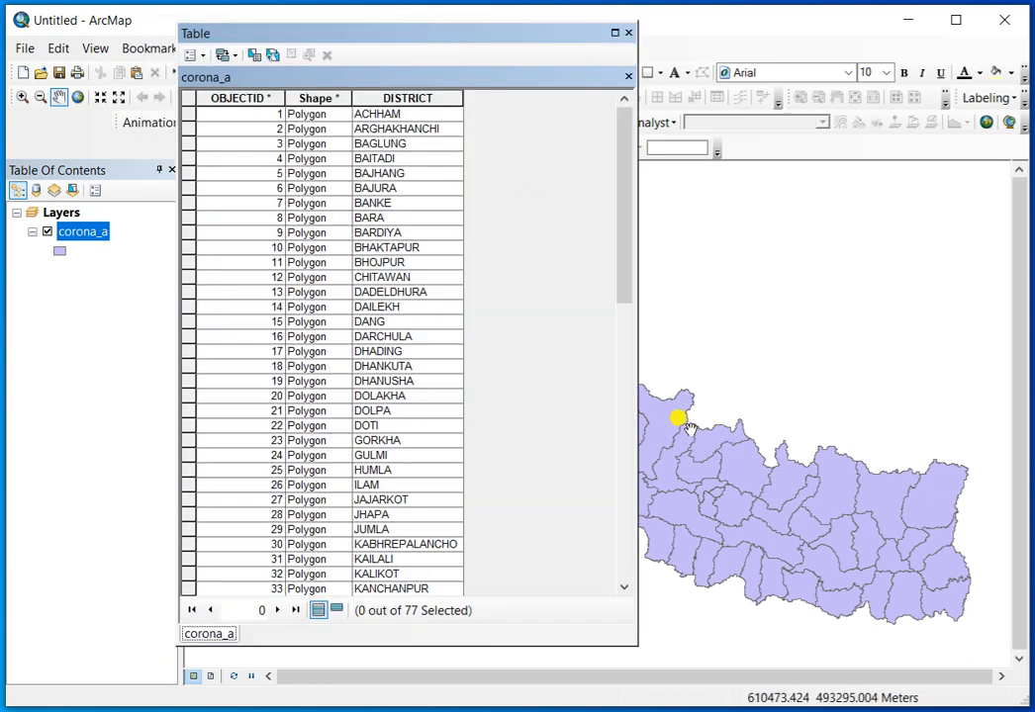
pyautogui.moveTo(638, 398); pyautogui.dragTo(736, 425)
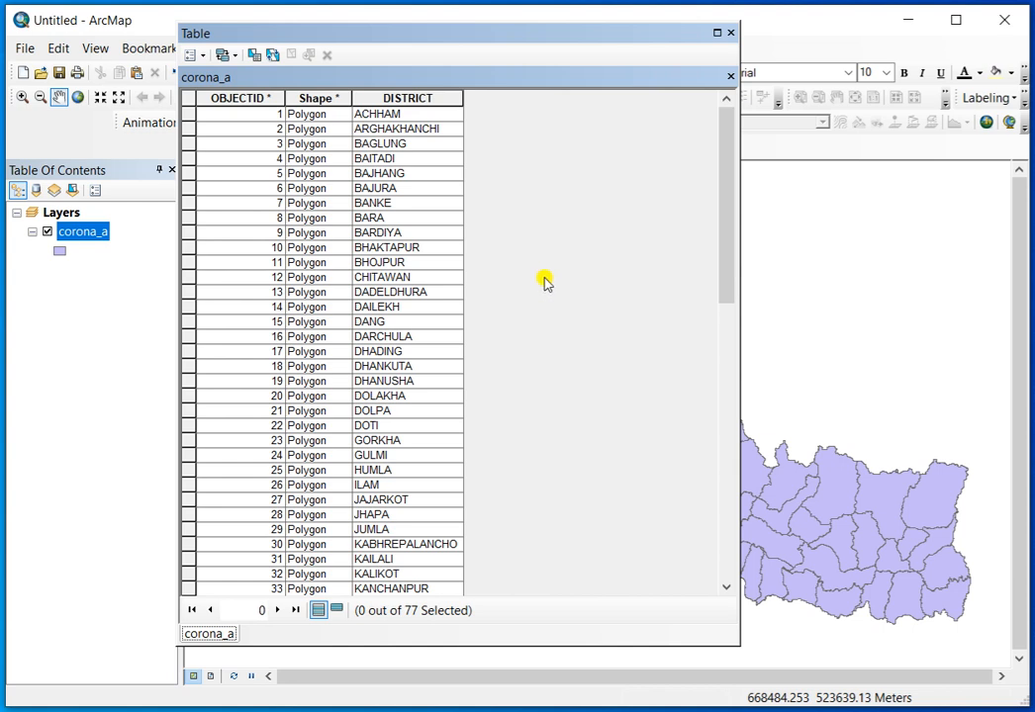
# - Add a field named DATE of type Date to the corona_a attribute table
pyautogui.click(201, 57)
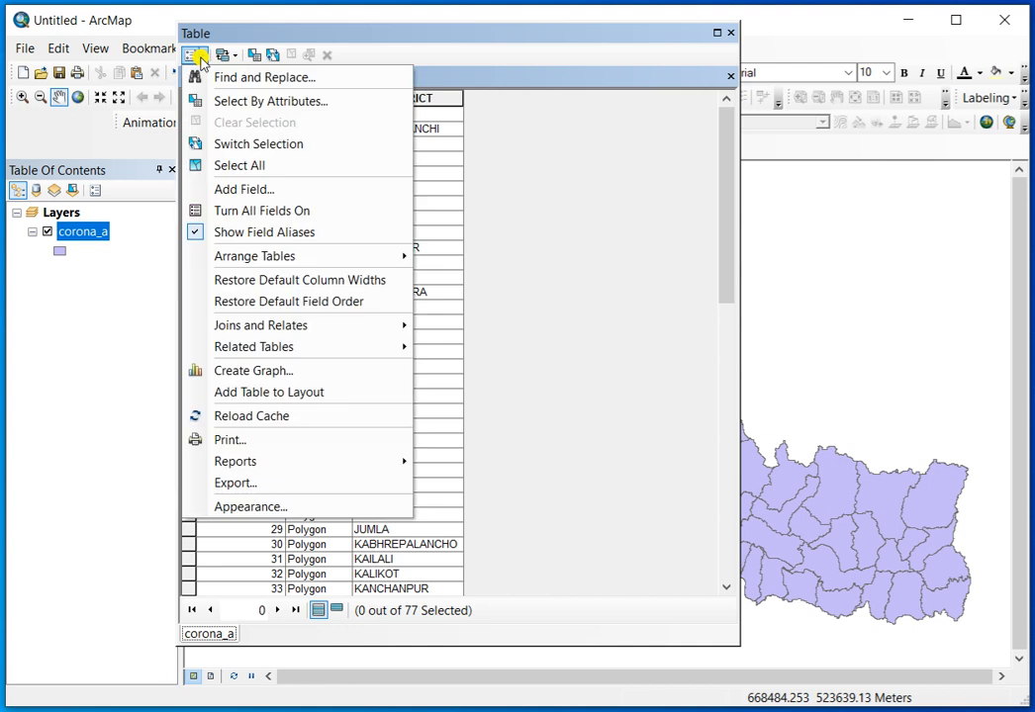
pyautogui.click(250, 190)
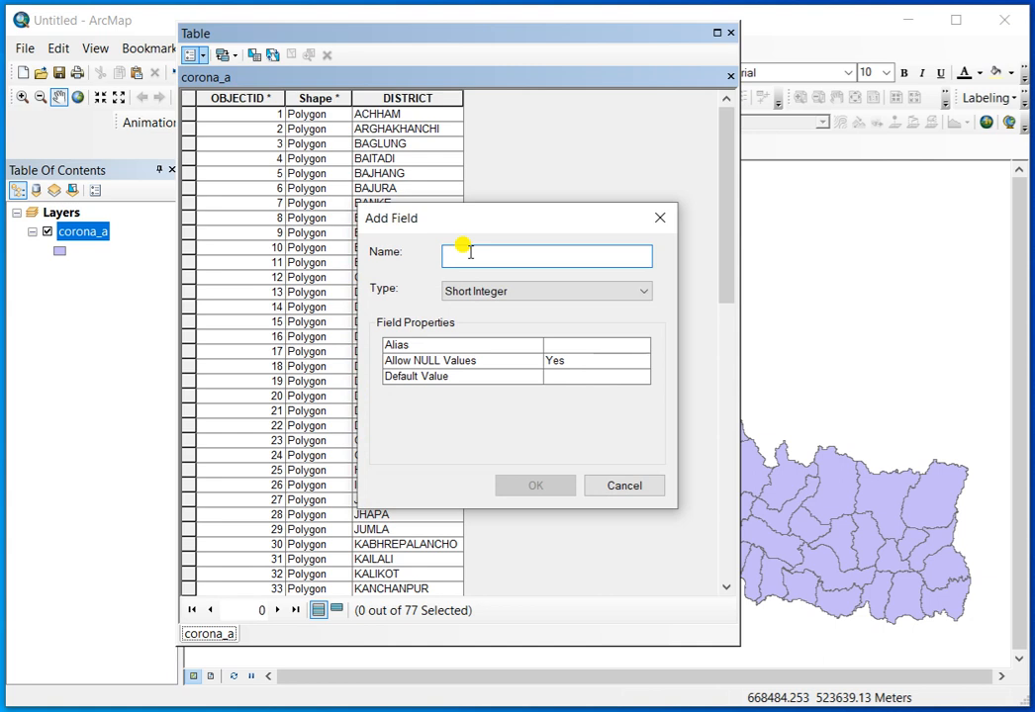
pyautogui.write('DATE')
pyautogui.click(484, 291)
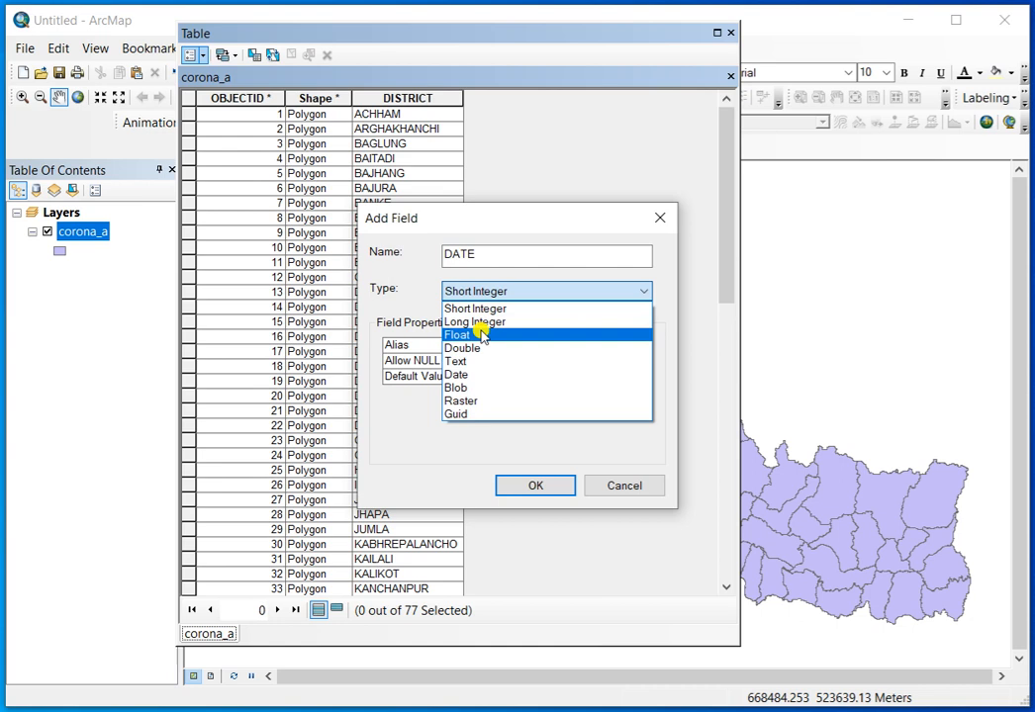
pyautogui.click(460, 375)
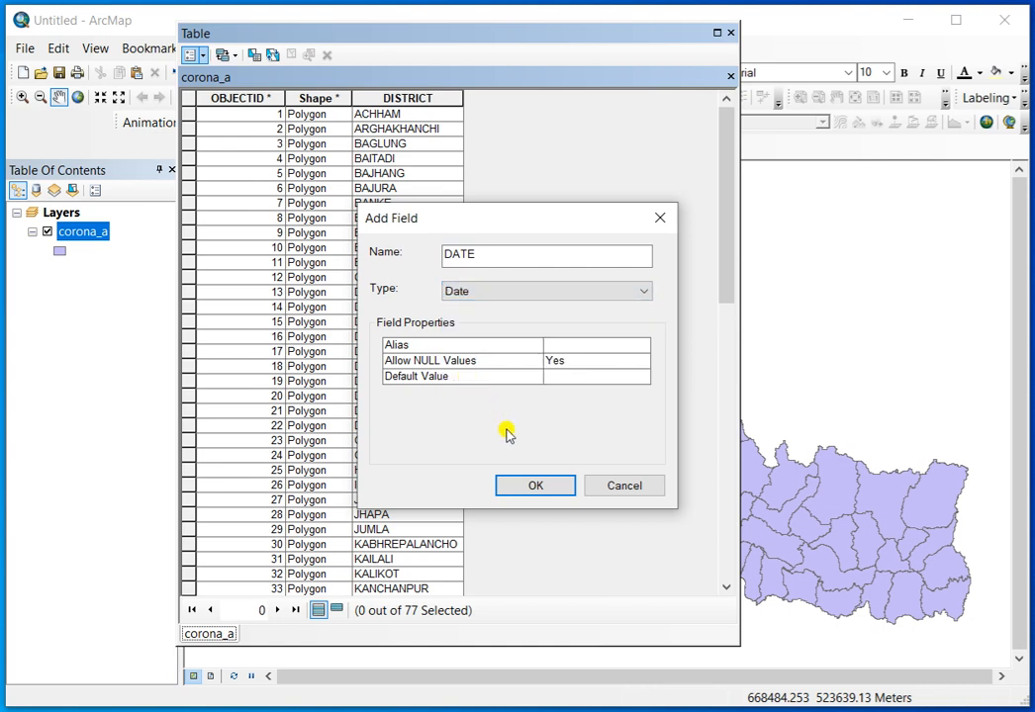
pyautogui.click(529, 487)
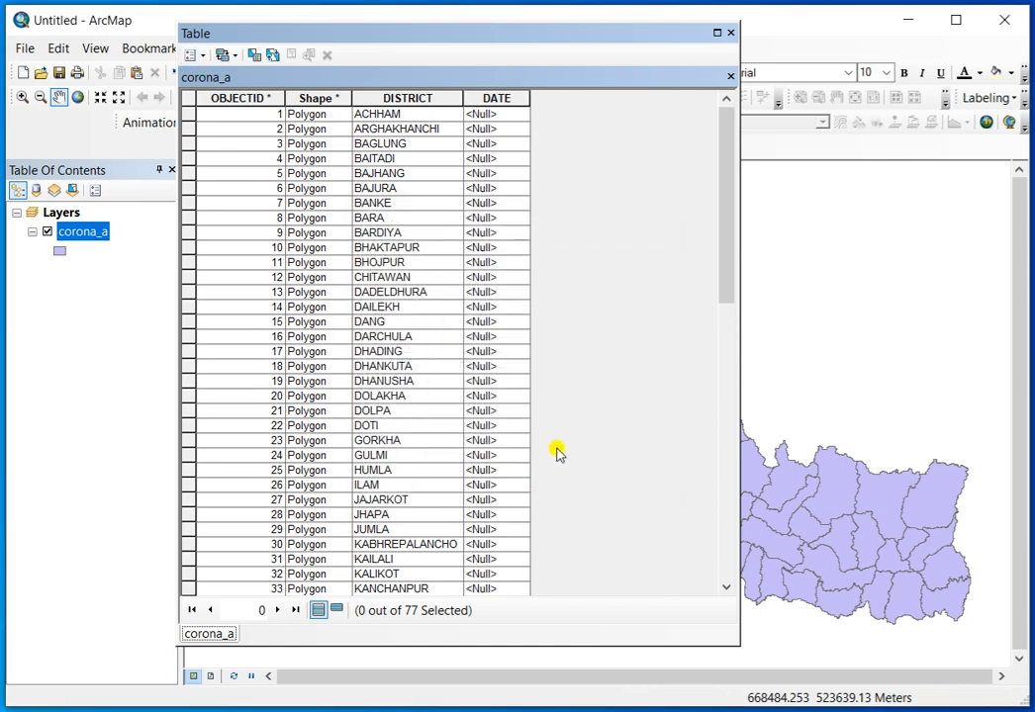
# - Add a Short Integer field named CASE to the corona_a attribute table
pyautogui.click(199, 57)
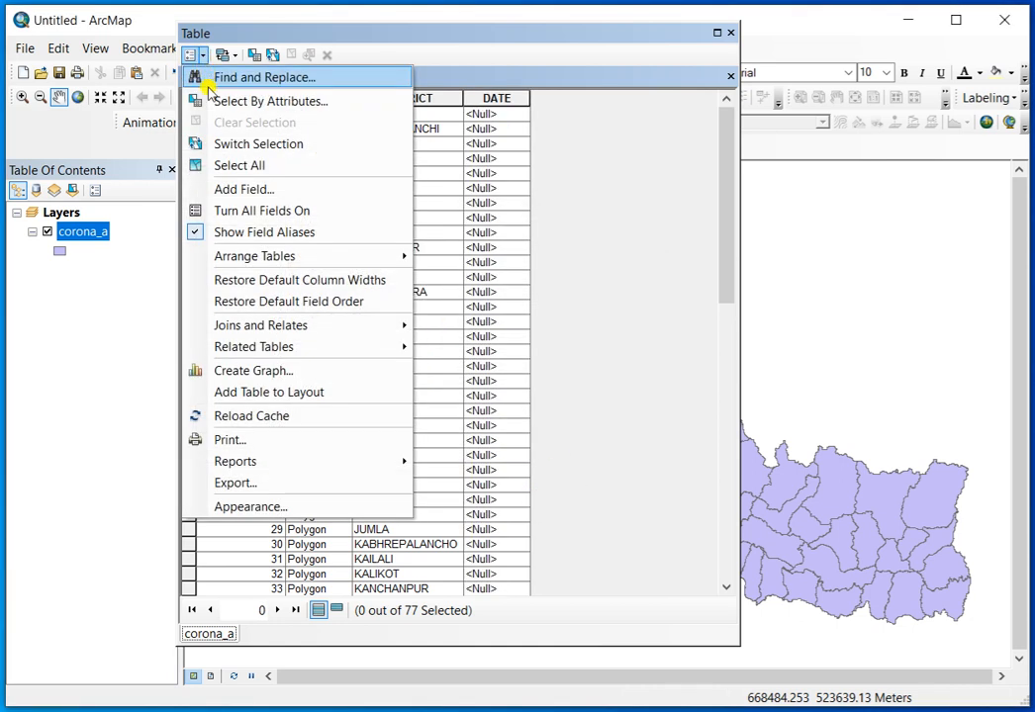
pyautogui.click(218, 192)
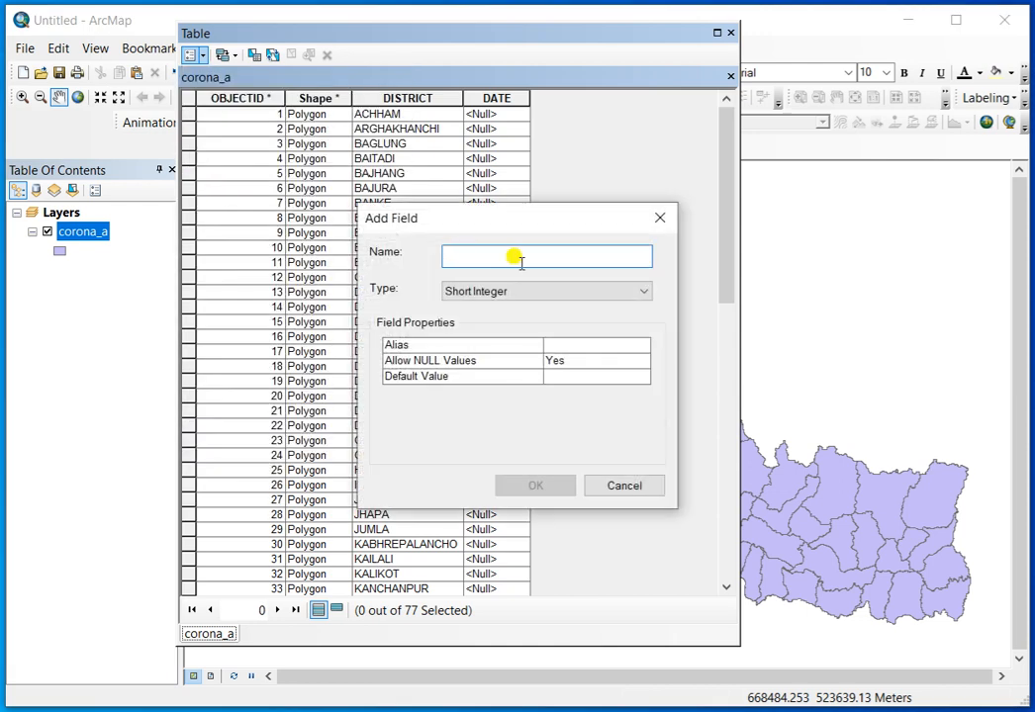
pyautogui.write('CASE')
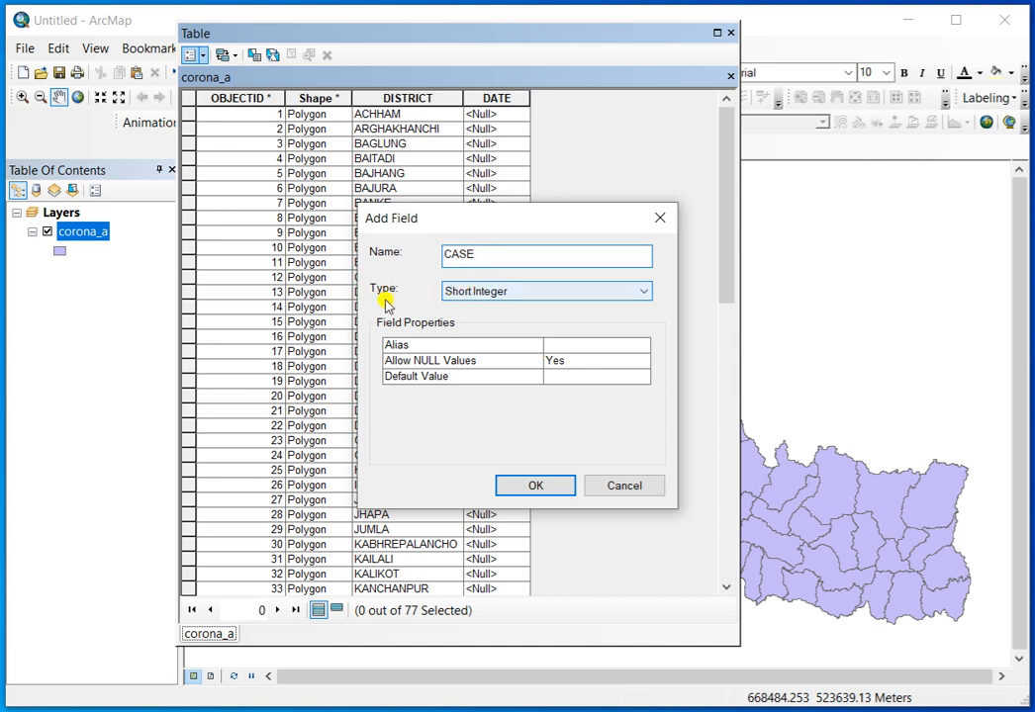
pyautogui.click(543, 485)
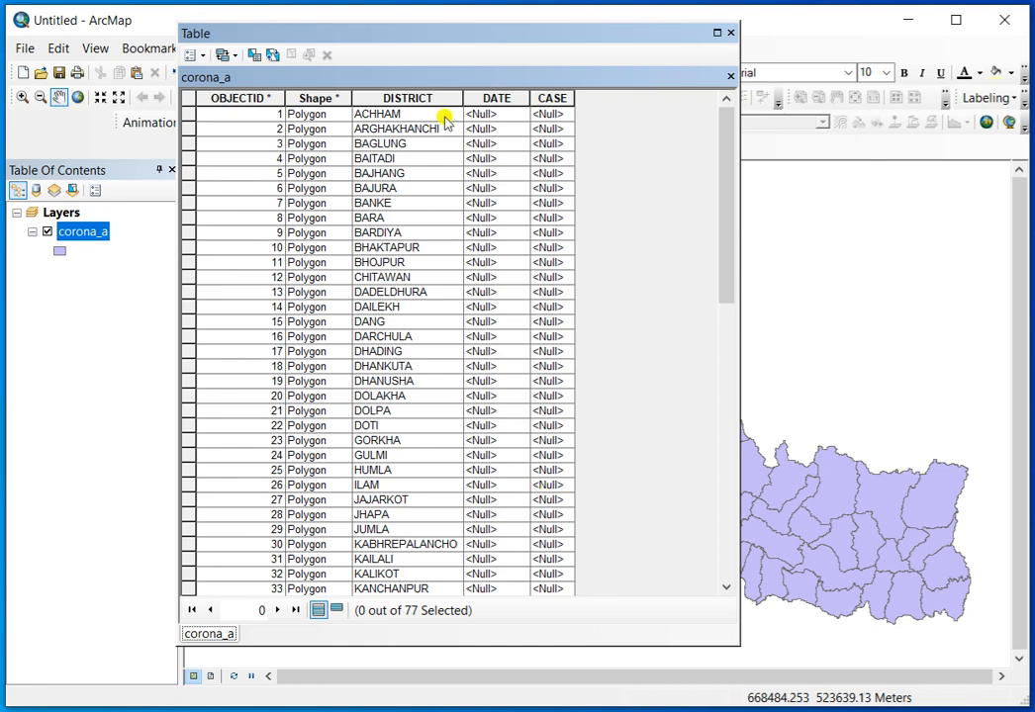
# - Add a Float field named TCASE to the corona_a attribute table
pyautogui.click(192, 55)
pyautogui.click(223, 188)
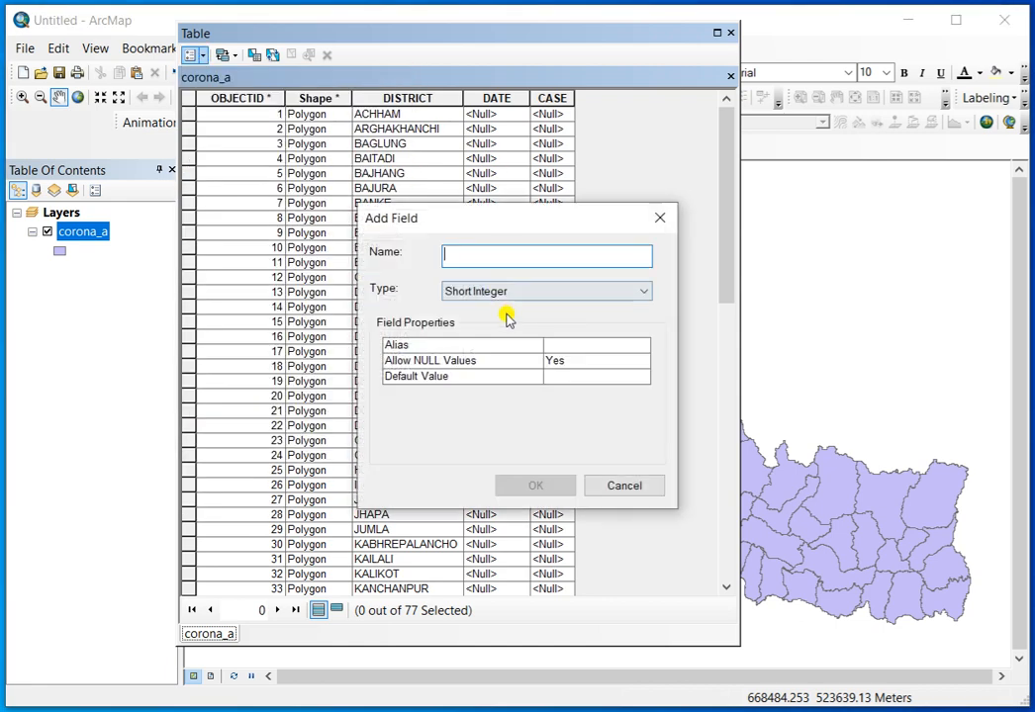
pyautogui.write('TCASE')
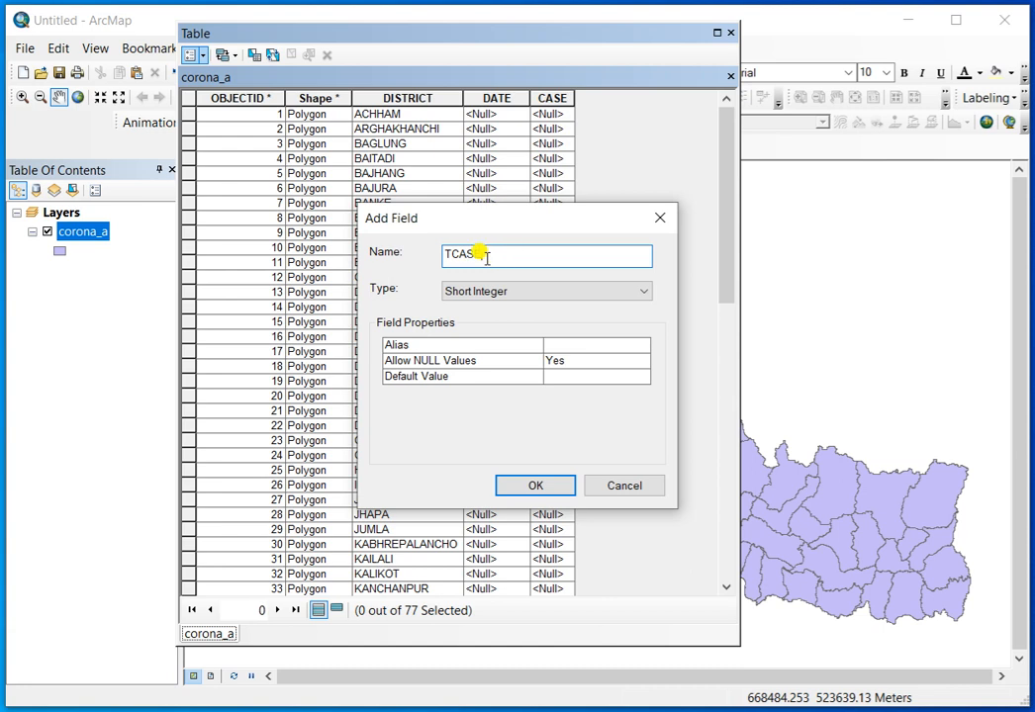
pyautogui.click(482, 294)
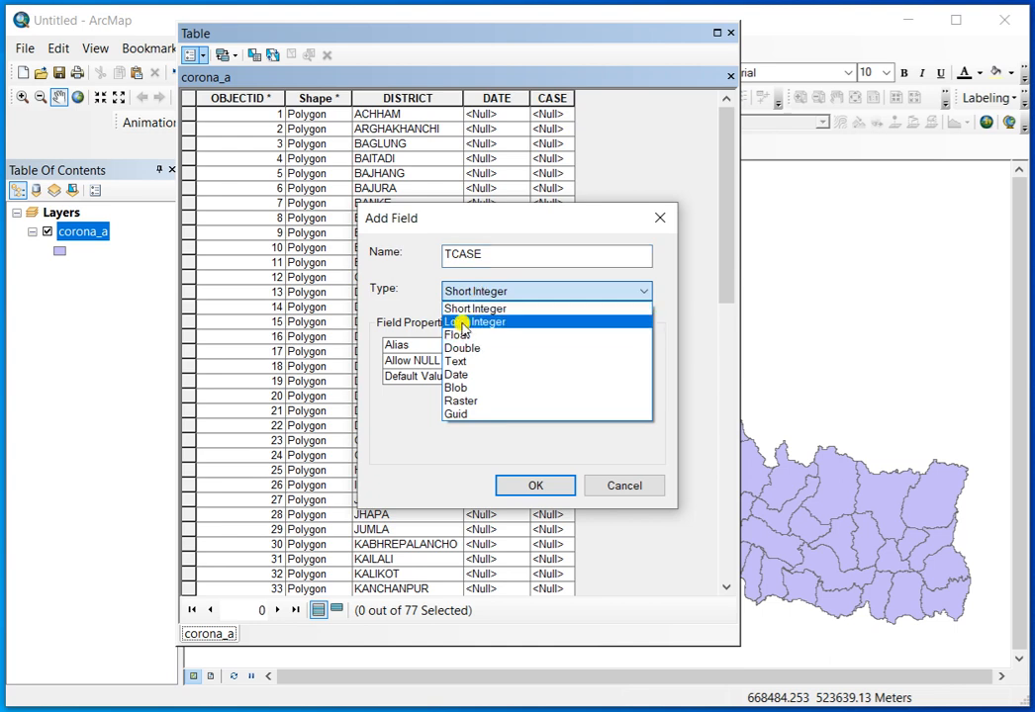
pyautogui.click(456, 334)
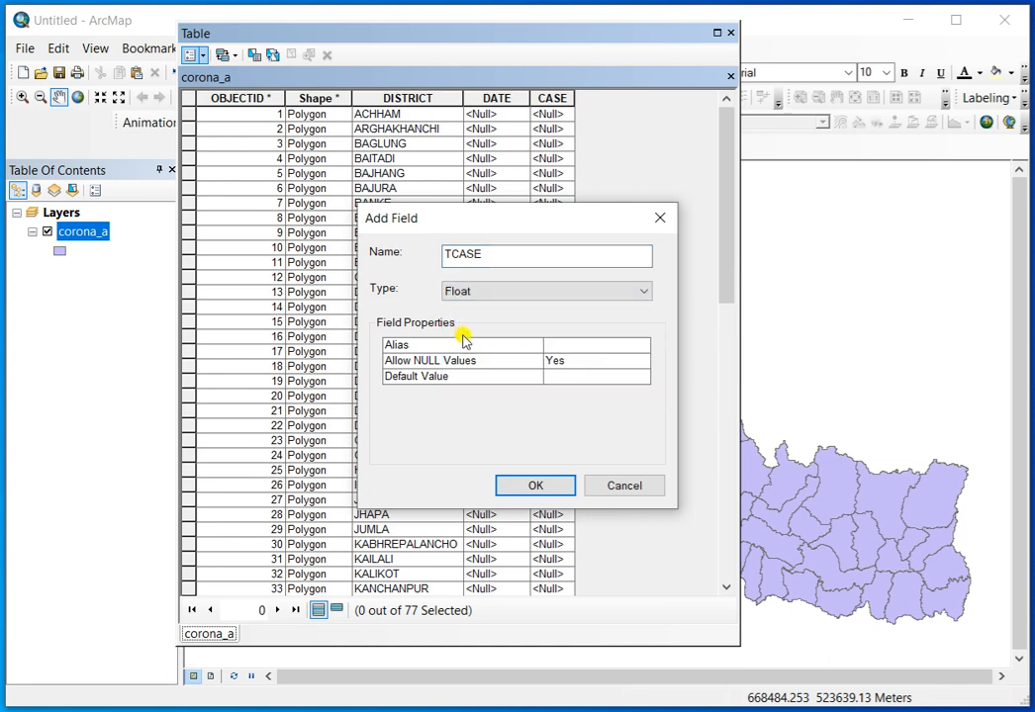
pyautogui.click(547, 487)
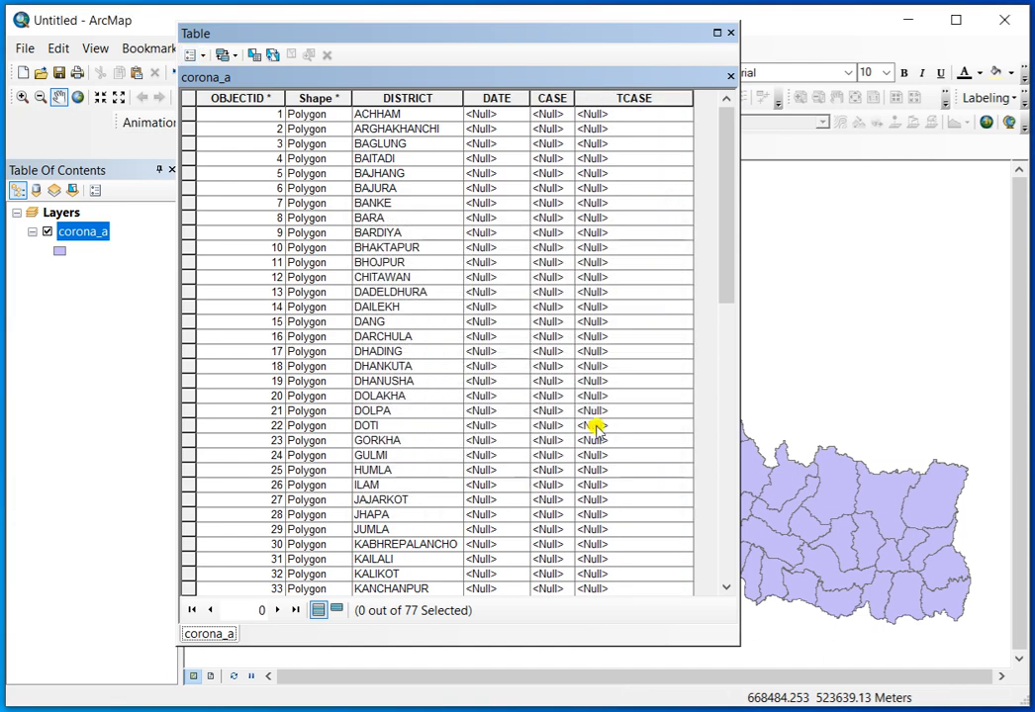
# - Reduce the number of decimal places in the TCASE field's numeric display format and apply the field properties
pyautogui.rightClick(626, 100)
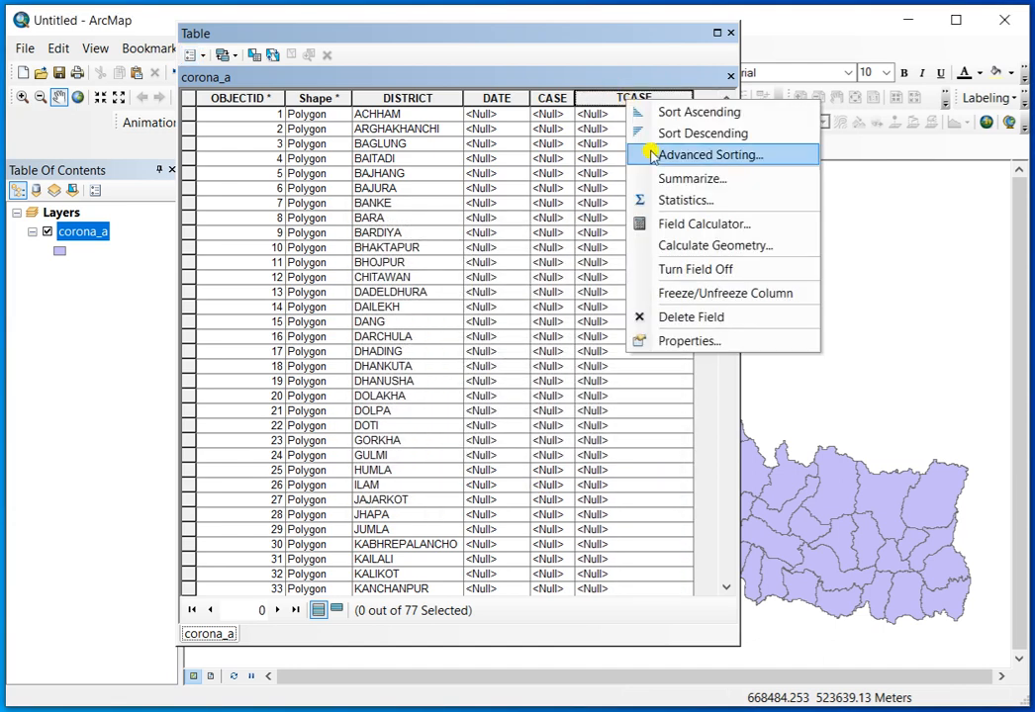
pyautogui.click(664, 341)
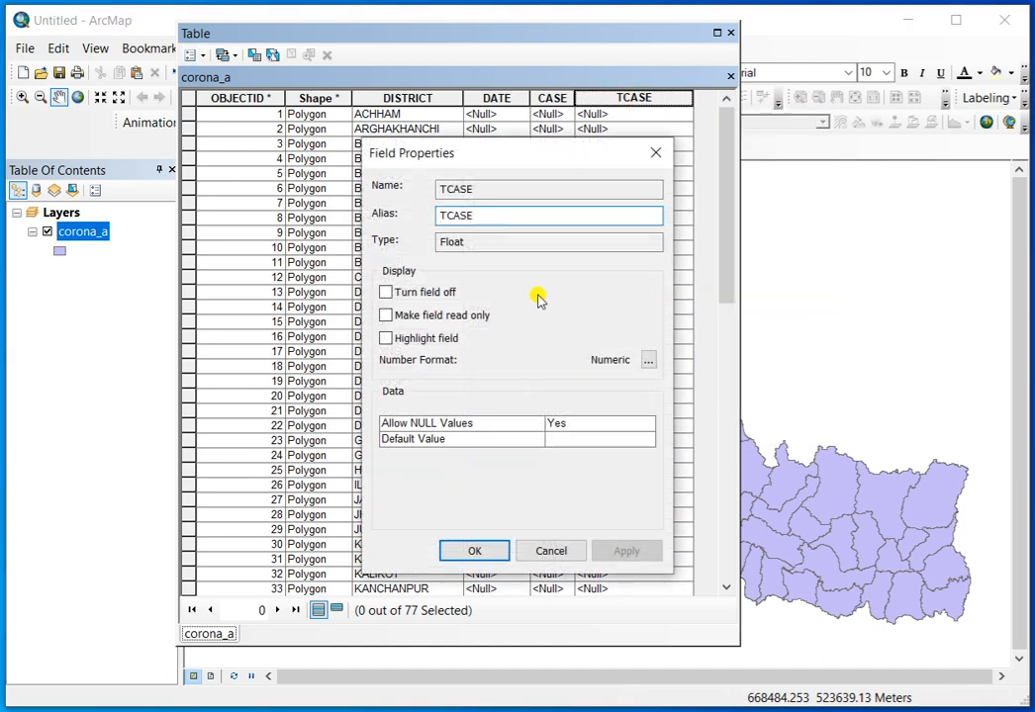
pyautogui.click(648, 360)
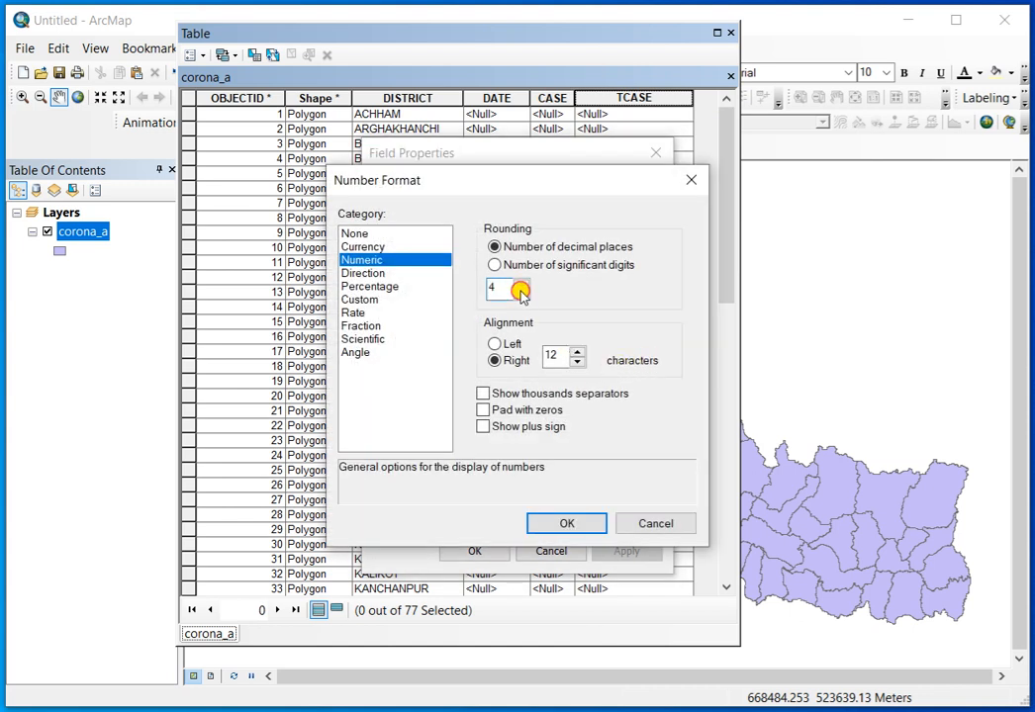
pyautogui.click(566, 524)
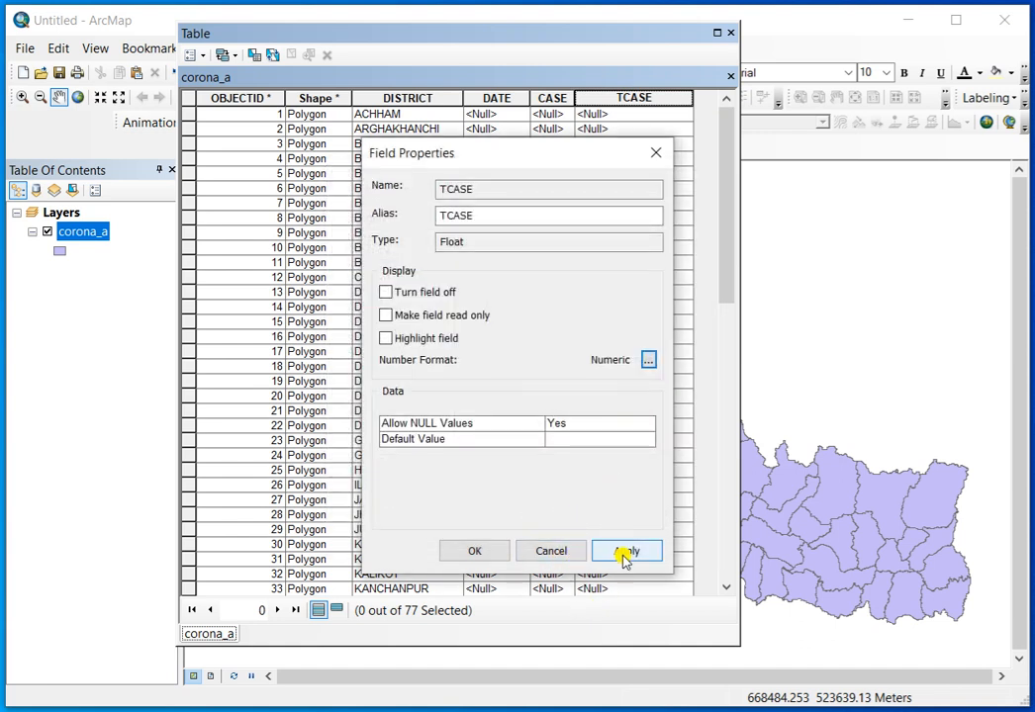
pyautogui.click(623, 556)
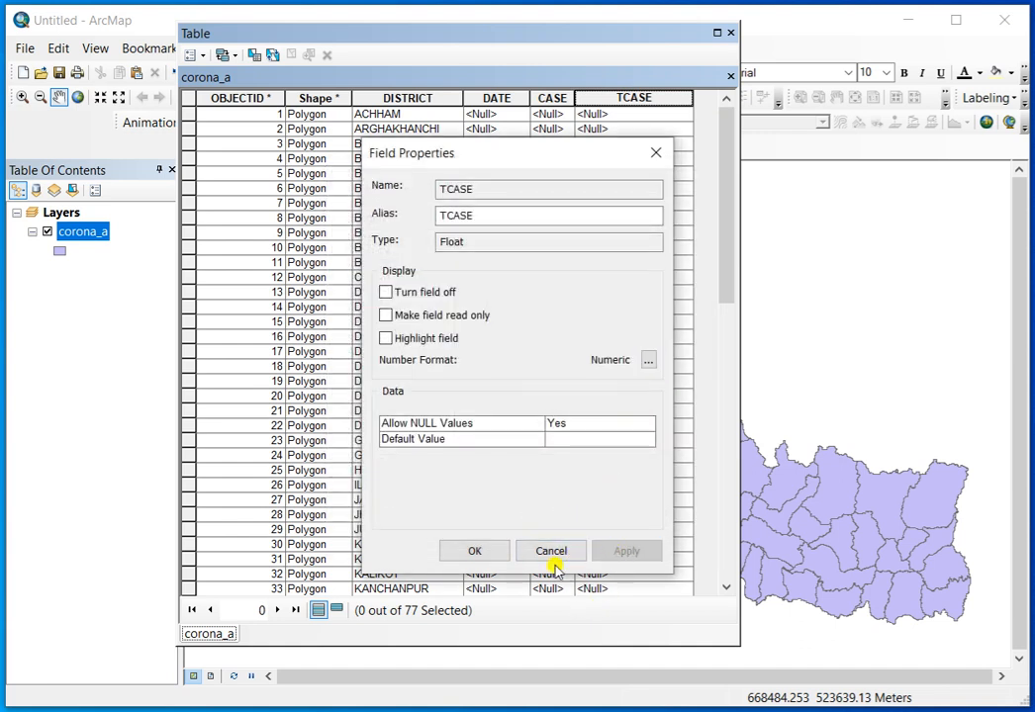
pyautogui.click(476, 550)
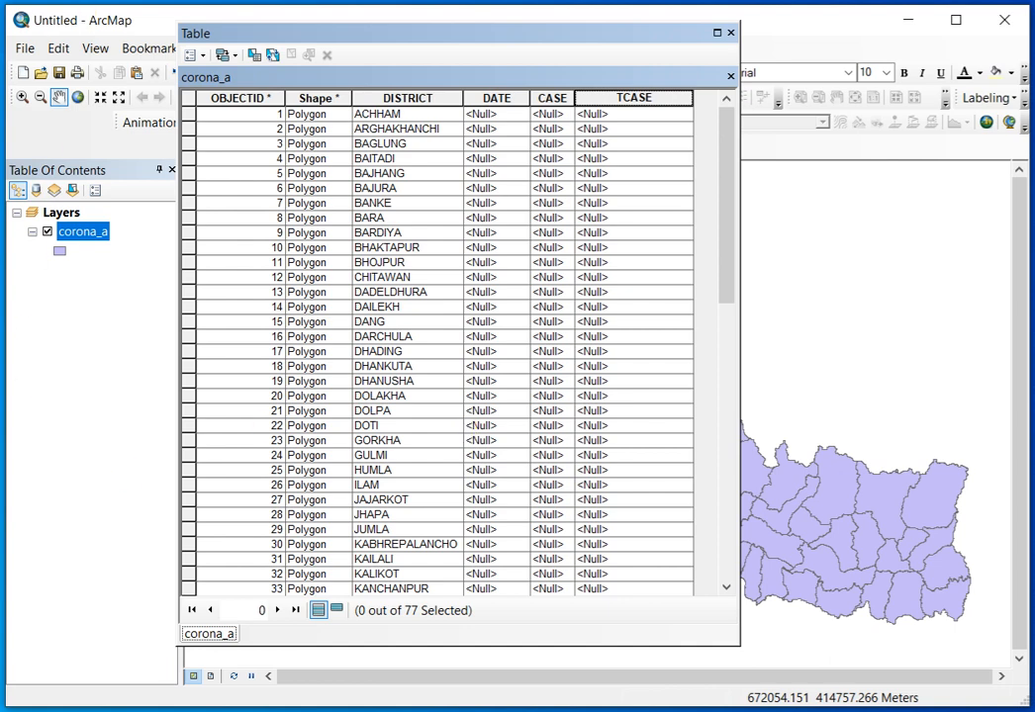
pyautogui.press('super+e')
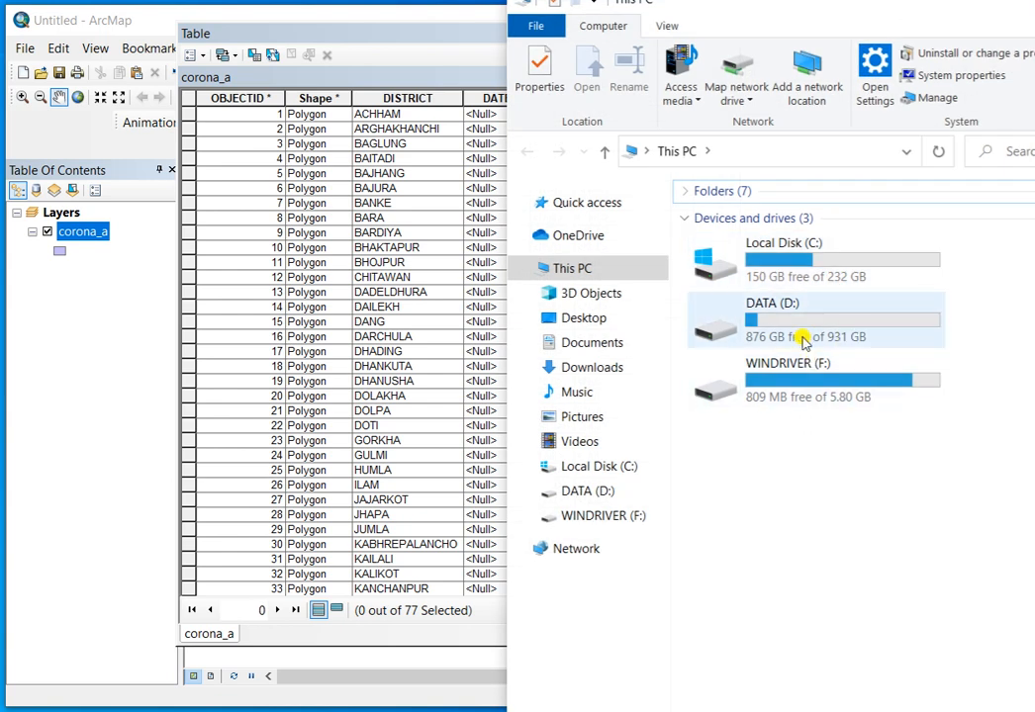
pyautogui.doubleClick(848, 330)
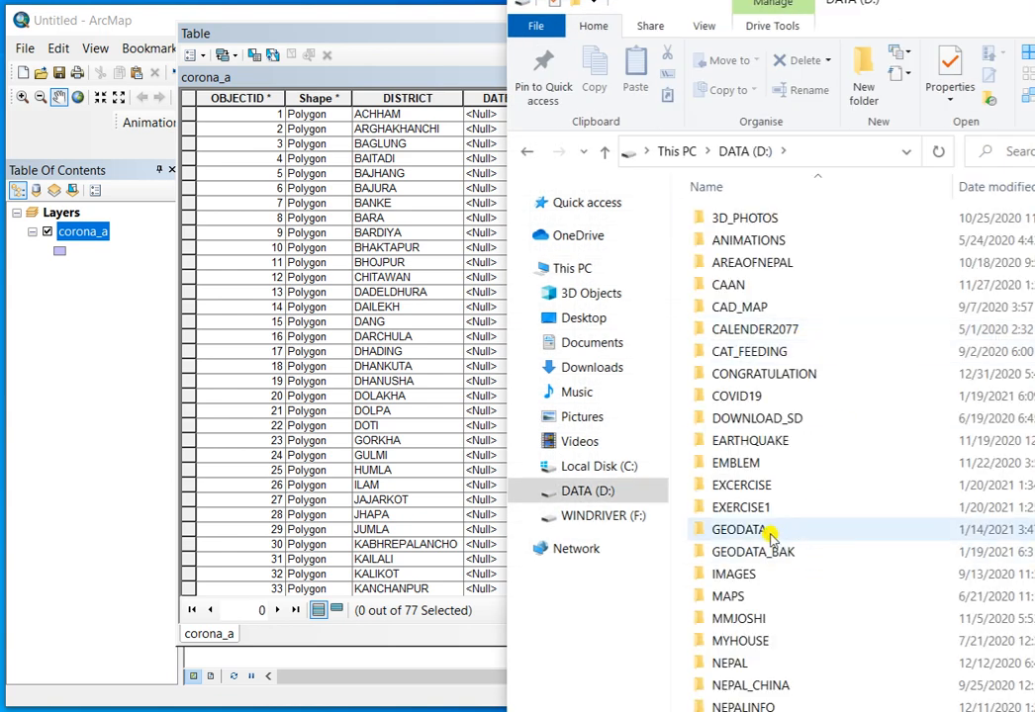
pyautogui.doubleClick(756, 397)
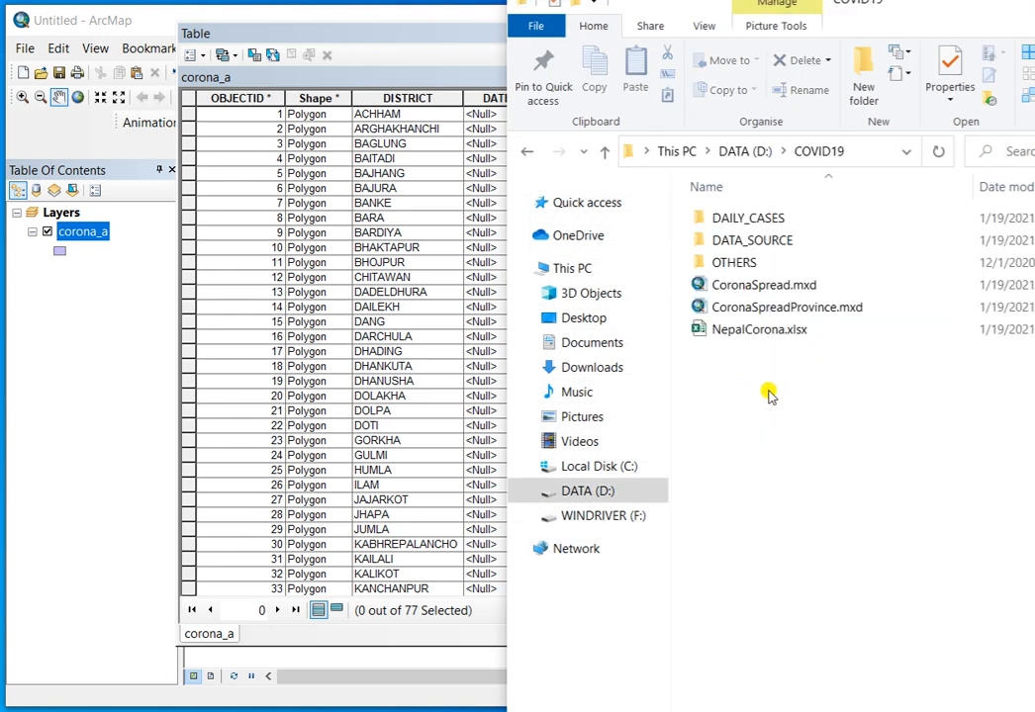
pyautogui.doubleClick(769, 220)
pyautogui.scroll(-20, 821, 390)
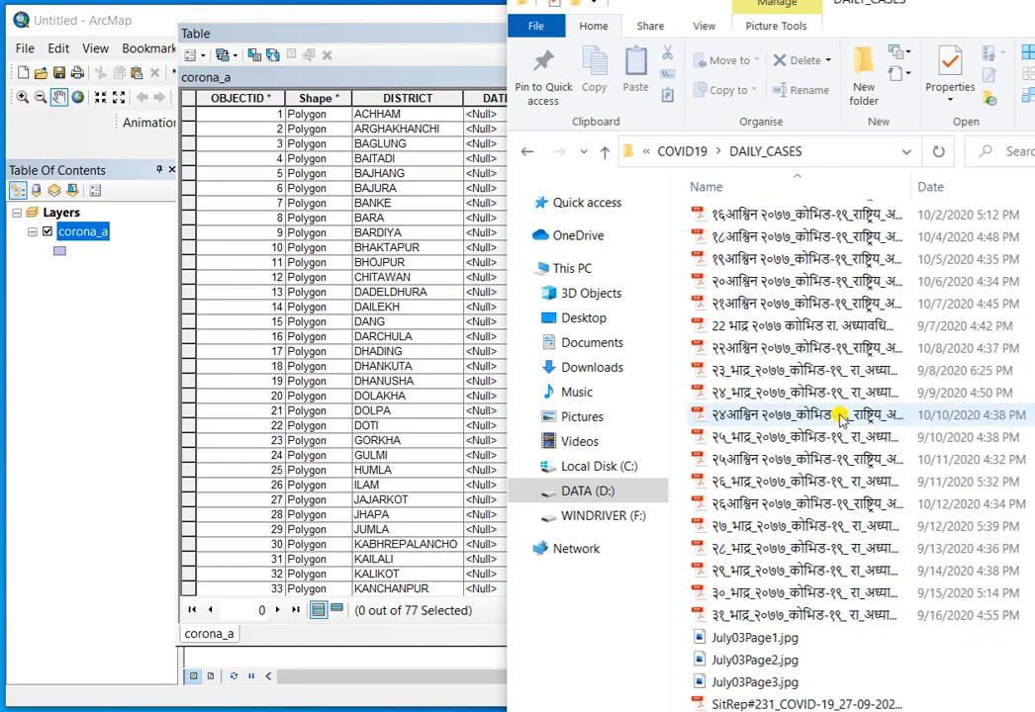
pyautogui.scroll(-10, 839, 441)
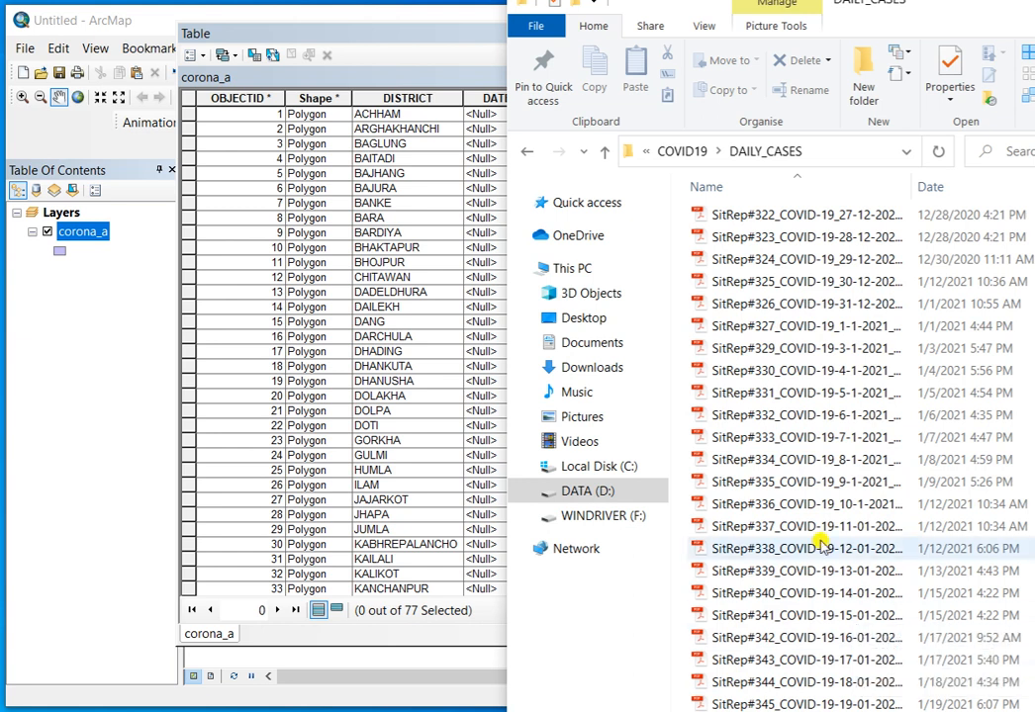
pyautogui.click(843, 681)
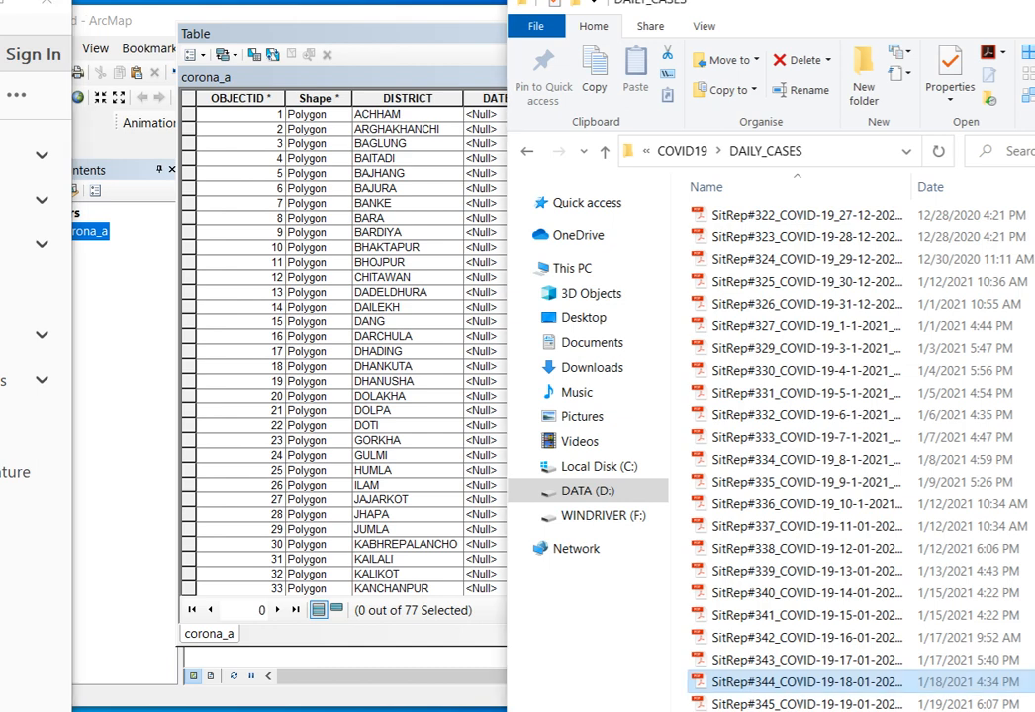
pyautogui.click(1033, 3)
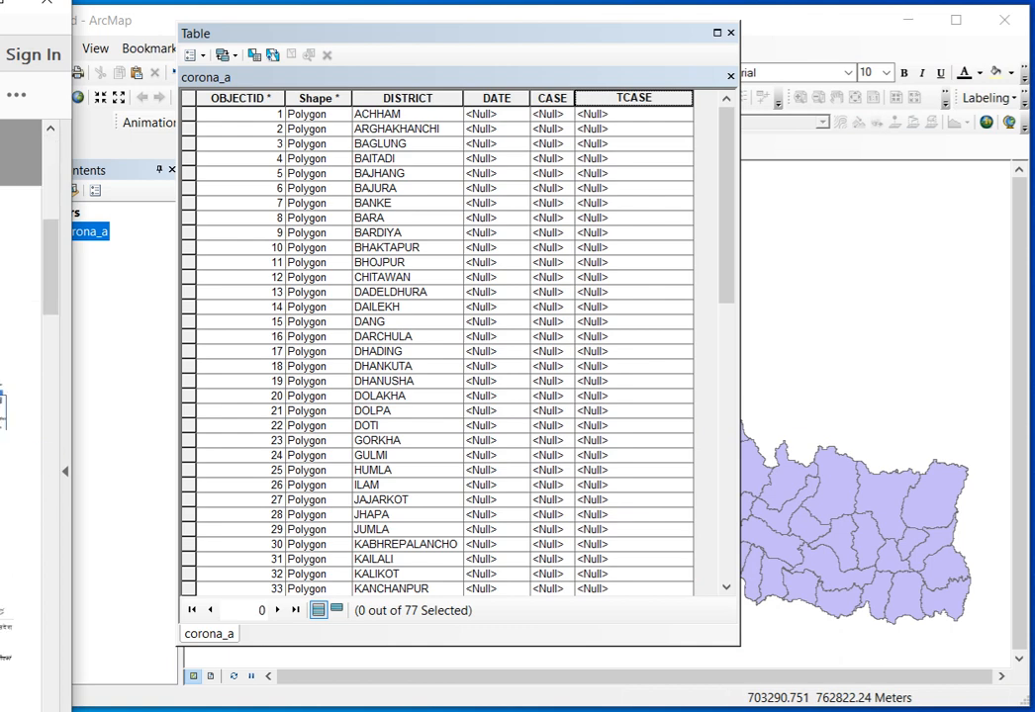
# - Reduce the PDF report from full screen and place its window over the map and attribute table
pyautogui.moveTo(0, 2); pyautogui.dragTo(192, 0)
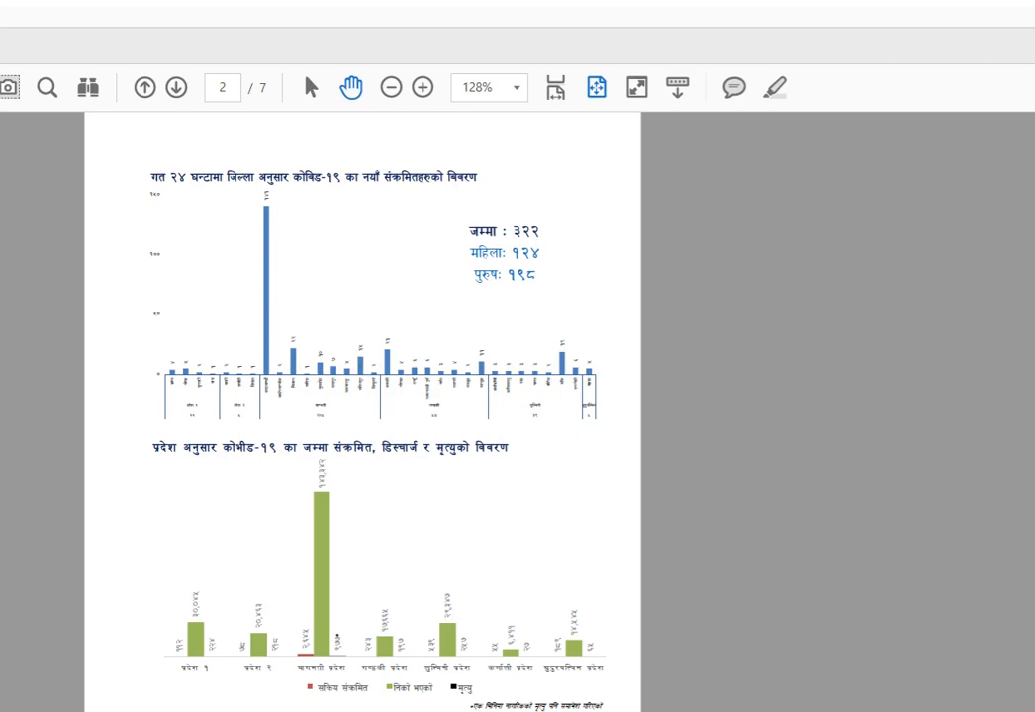
pyautogui.press('super+Down')
pyautogui.moveTo(20, 5); pyautogui.dragTo(293, 28)
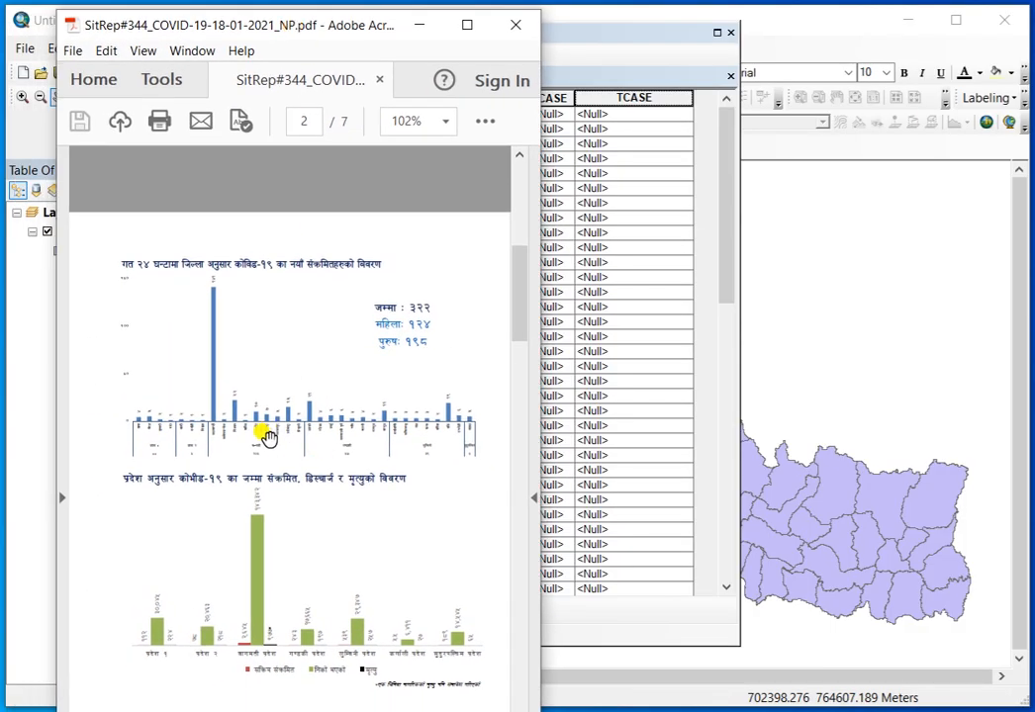
# - Rotate the report's page 2 clockwise so the district labels of the new-cases chart read horizontally
pyautogui.click(143, 49)
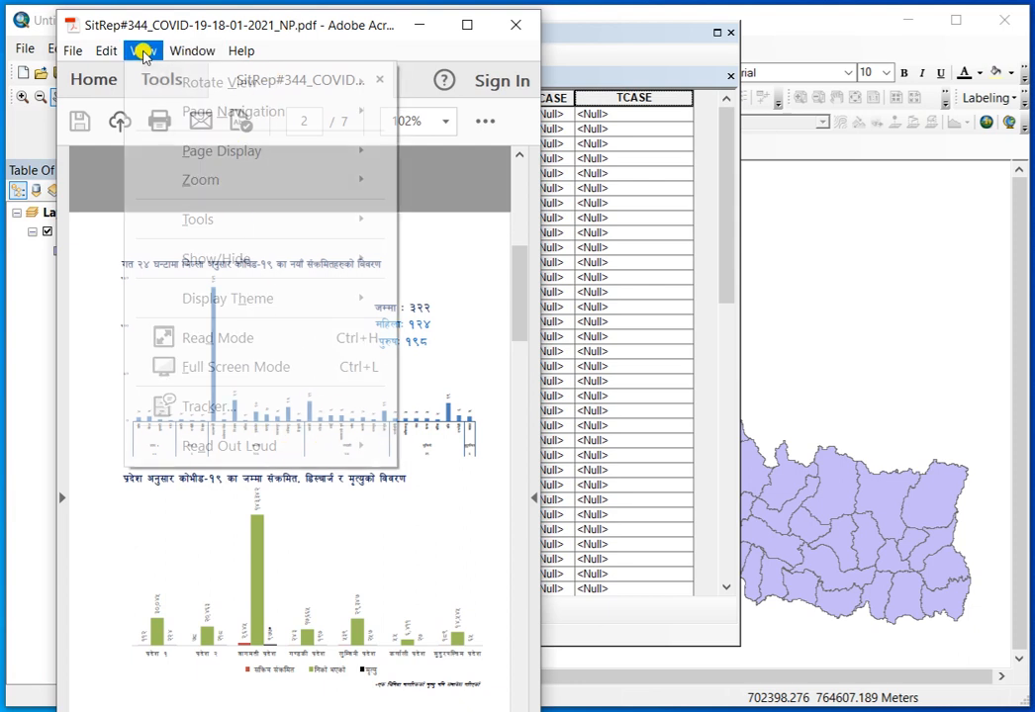
pyautogui.moveTo(189, 82)
pyautogui.click(453, 85)
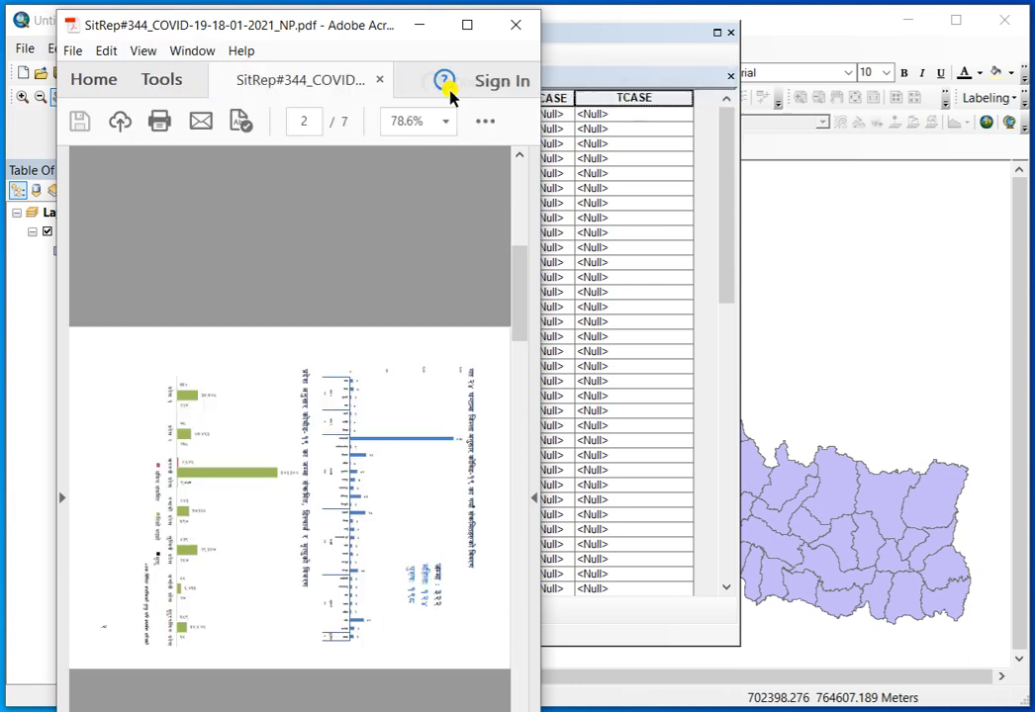
pyautogui.scroll(3, 352, 442)
pyautogui.scroll(-1, 356, 445)
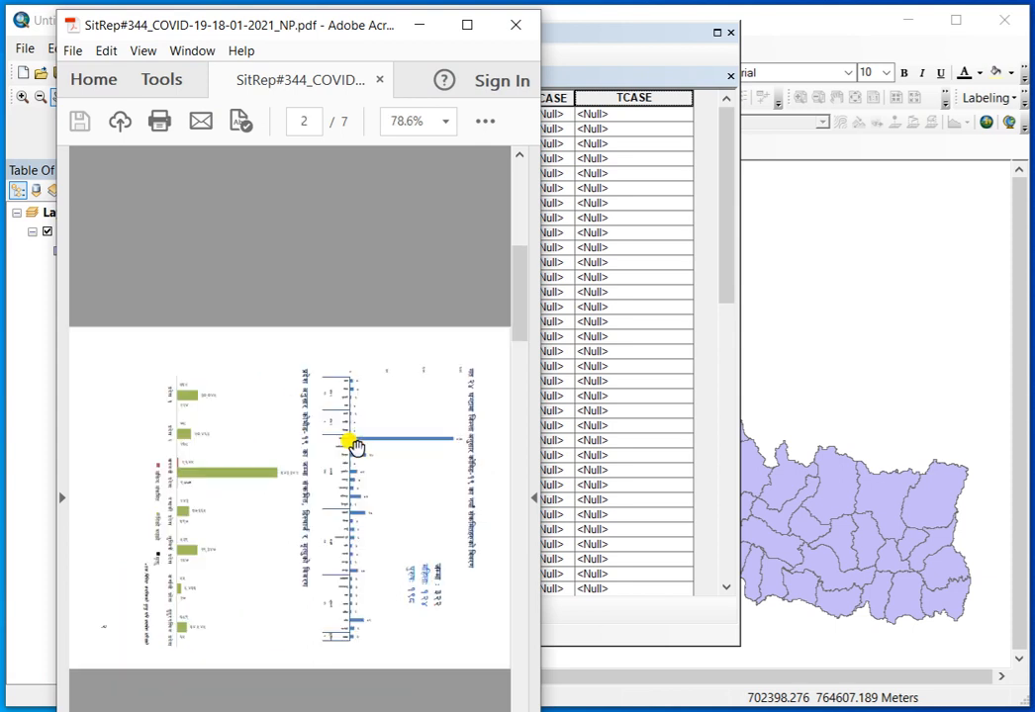
# - Enlarge the page to 300%, examine the new case counts listed for each district in the chart, and close the report
pyautogui.click(408, 117)
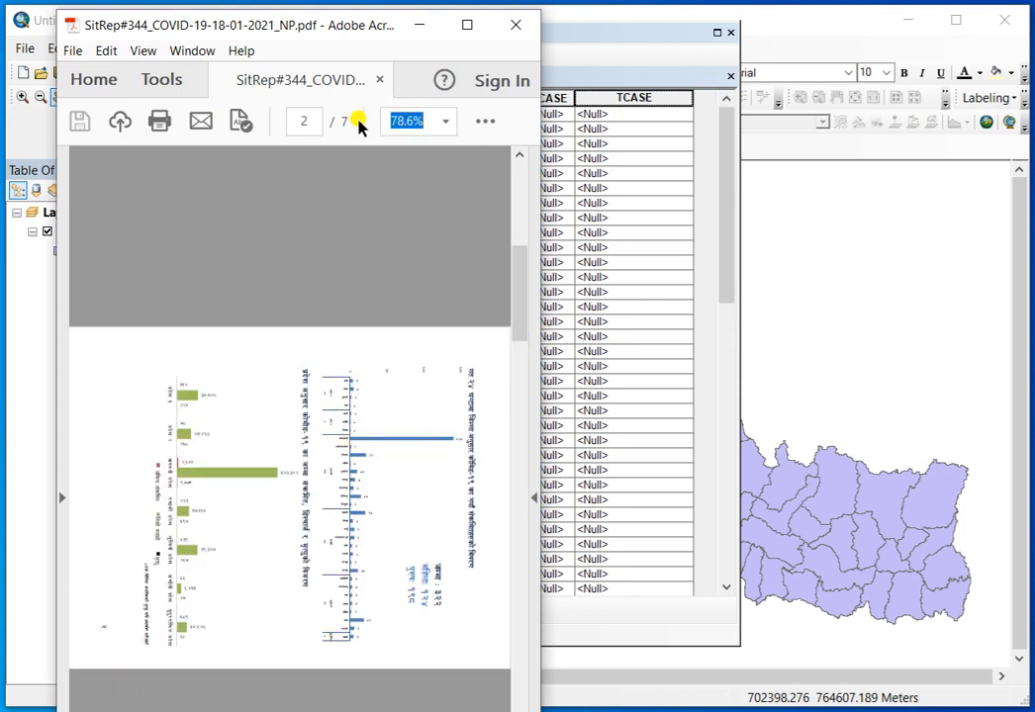
pyautogui.write('300')
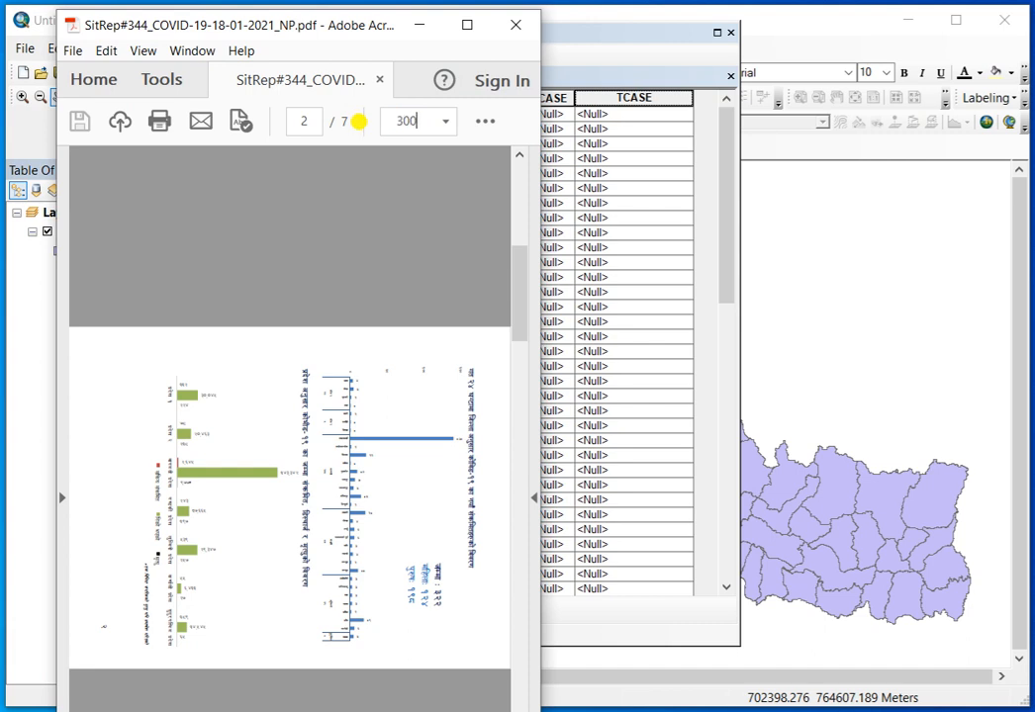
pyautogui.press('Return')
pyautogui.moveTo(450, 483); pyautogui.dragTo(137, 363)
pyautogui.moveTo(382, 375); pyautogui.dragTo(198, 270)
pyautogui.moveTo(422, 296); pyautogui.dragTo(297, 362)
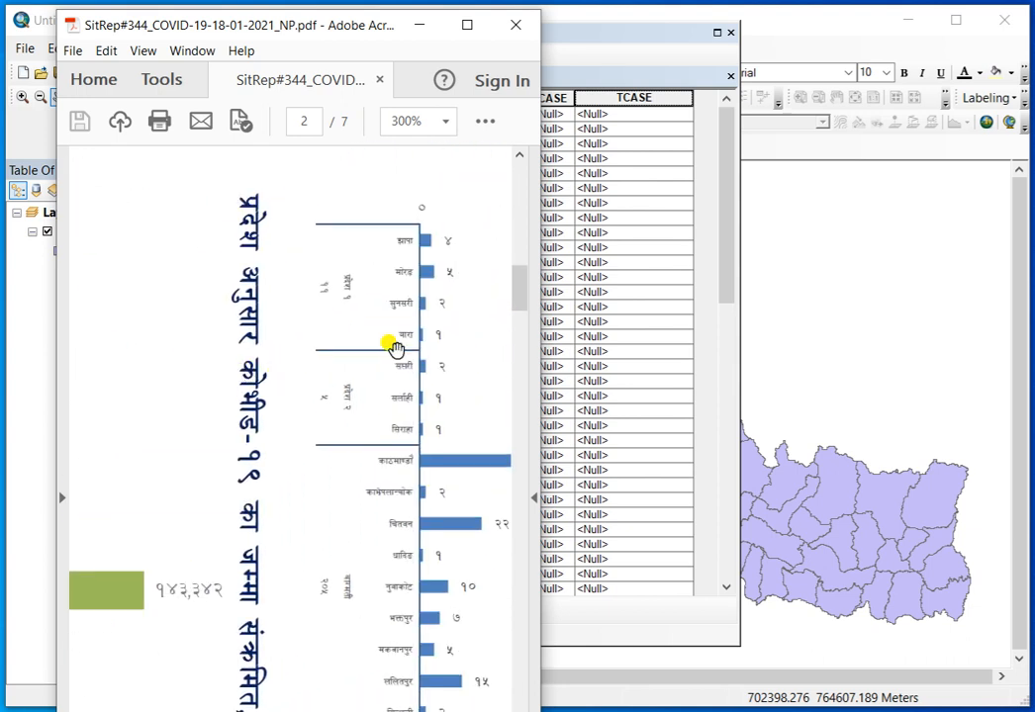
pyautogui.moveTo(434, 278); pyautogui.dragTo(259, 282)
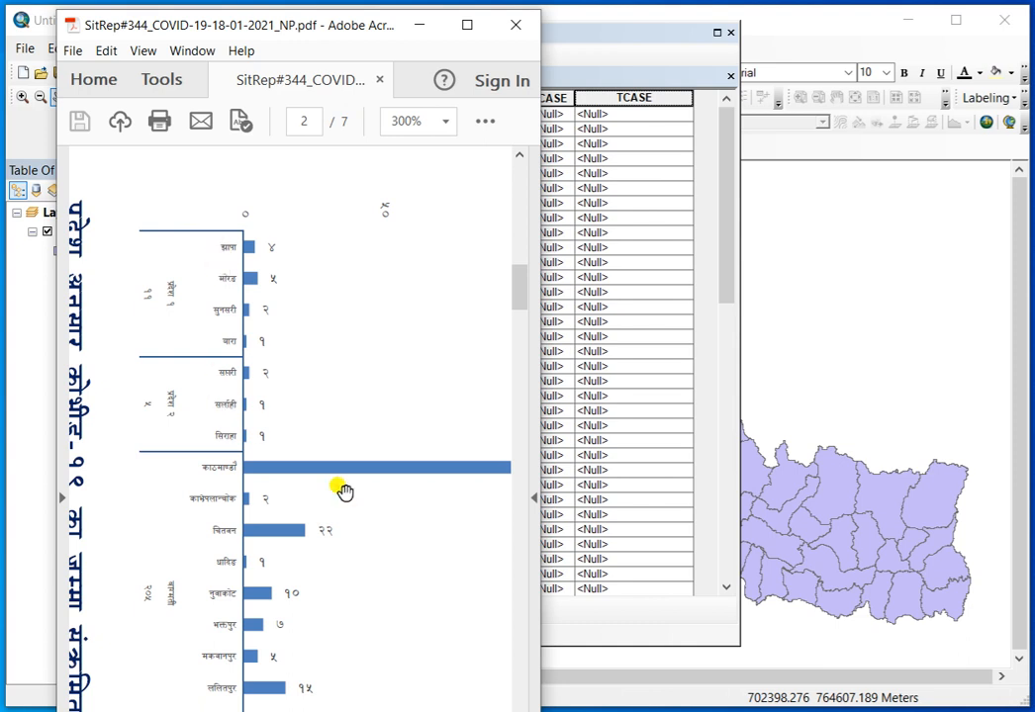
pyautogui.moveTo(418, 614); pyautogui.dragTo(330, 481)
pyautogui.moveTo(185, 233); pyautogui.dragTo(244, 399)
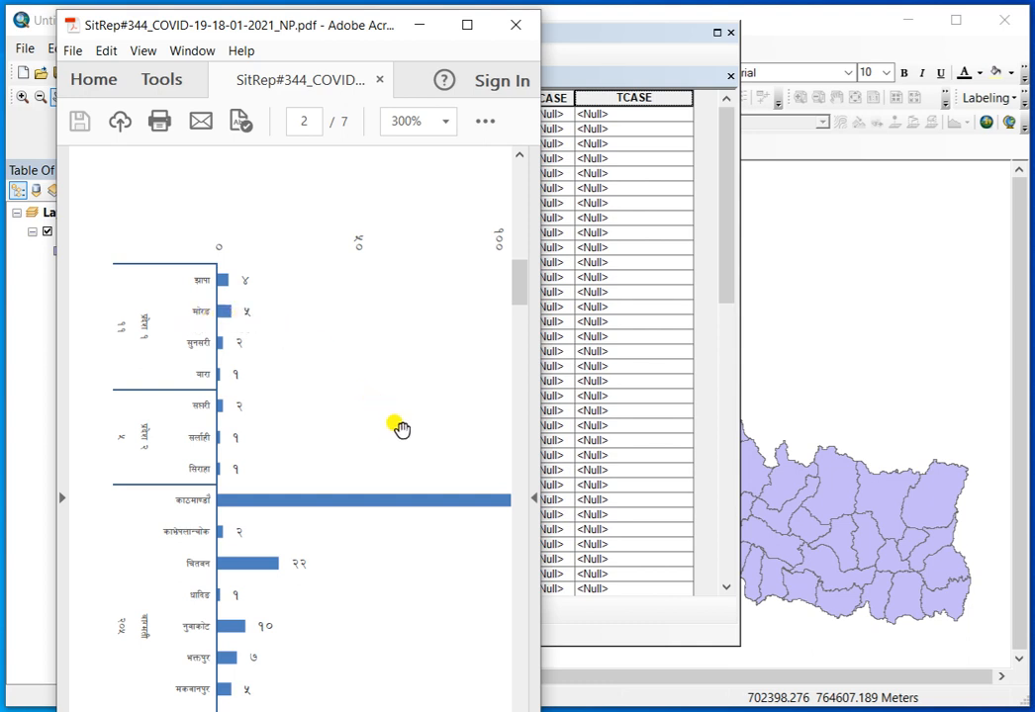
pyautogui.click(512, 31)
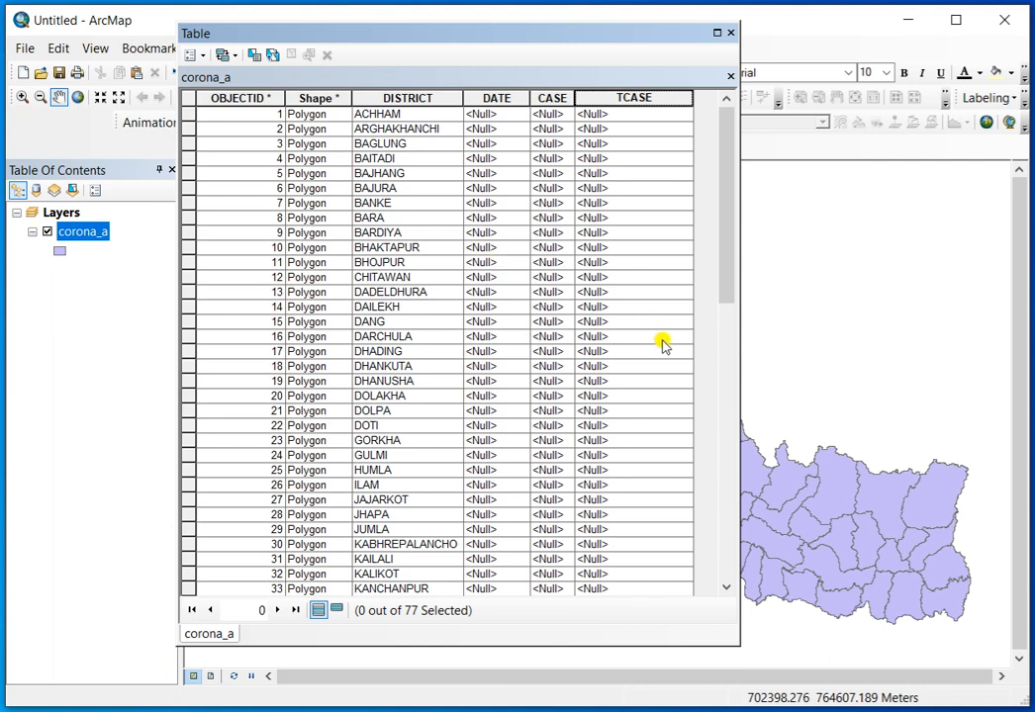
# - Start an edit session for the corona_a layer, continuing past the layer warning, and place its attribute table fully in view
pyautogui.click(485, 115)
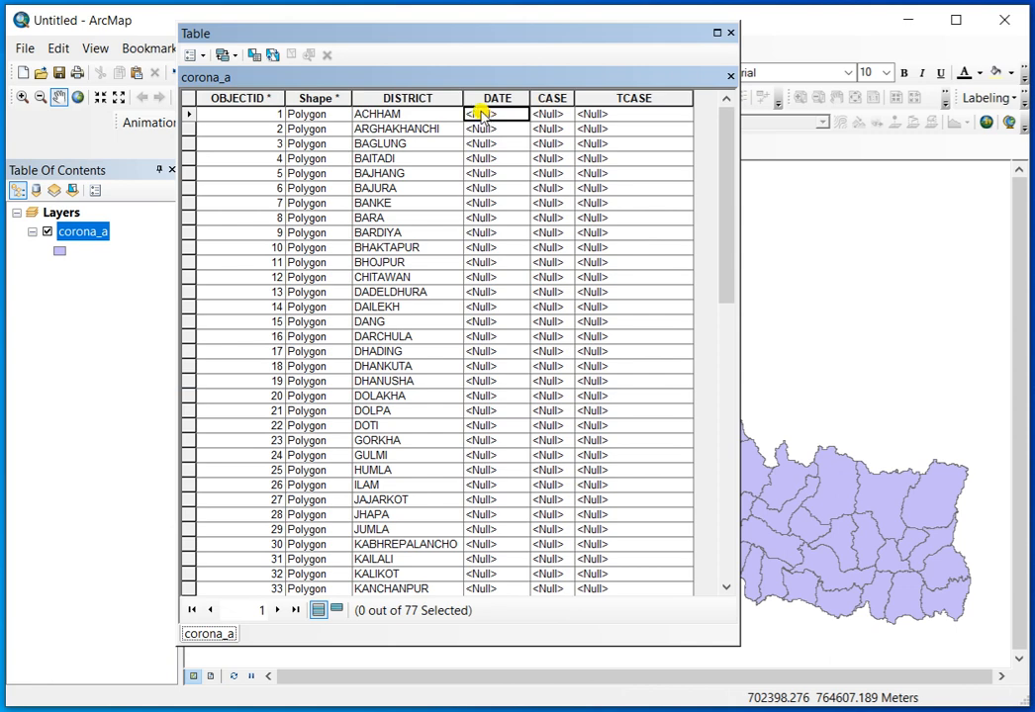
pyautogui.moveTo(428, 33); pyautogui.dragTo(431, 149)
pyautogui.click(289, 124)
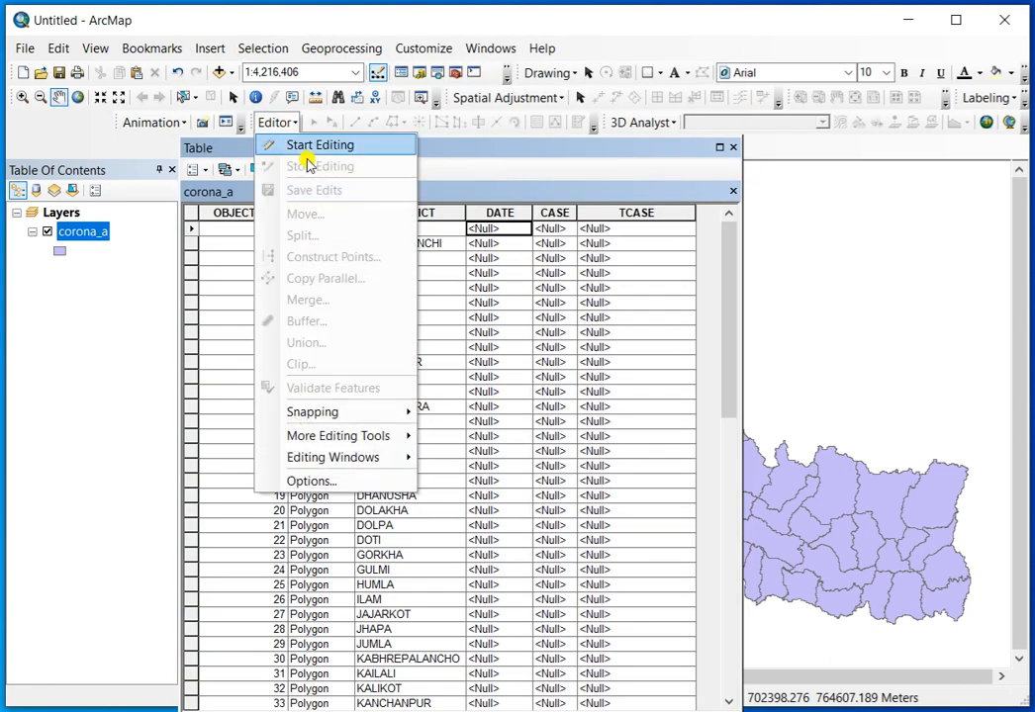
pyautogui.click(308, 144)
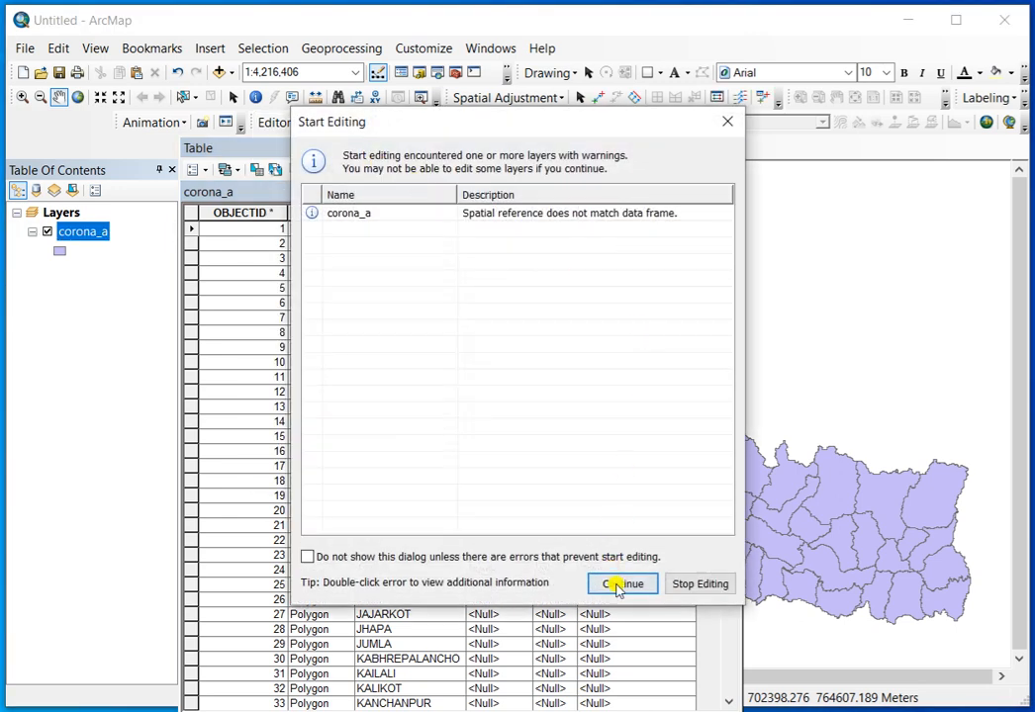
pyautogui.click(613, 583)
pyautogui.moveTo(517, 146); pyautogui.dragTo(574, 66)
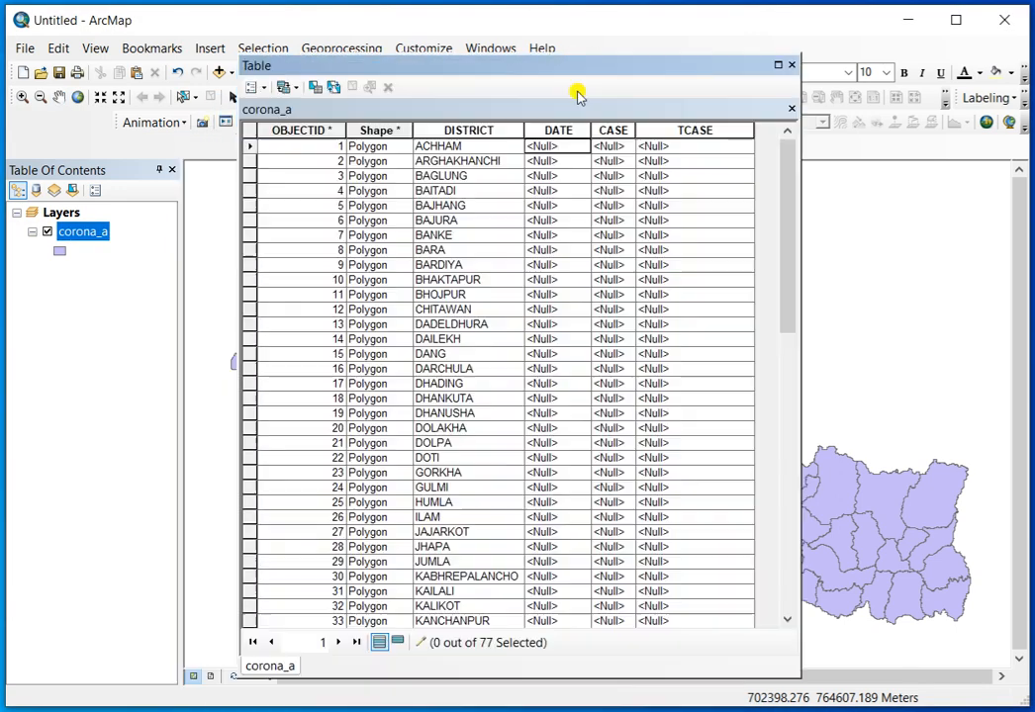
# - Fill in the ACHHAM record with DATE 3/1/2020, CASE 5 and TCASE 5
pyautogui.click(546, 146)
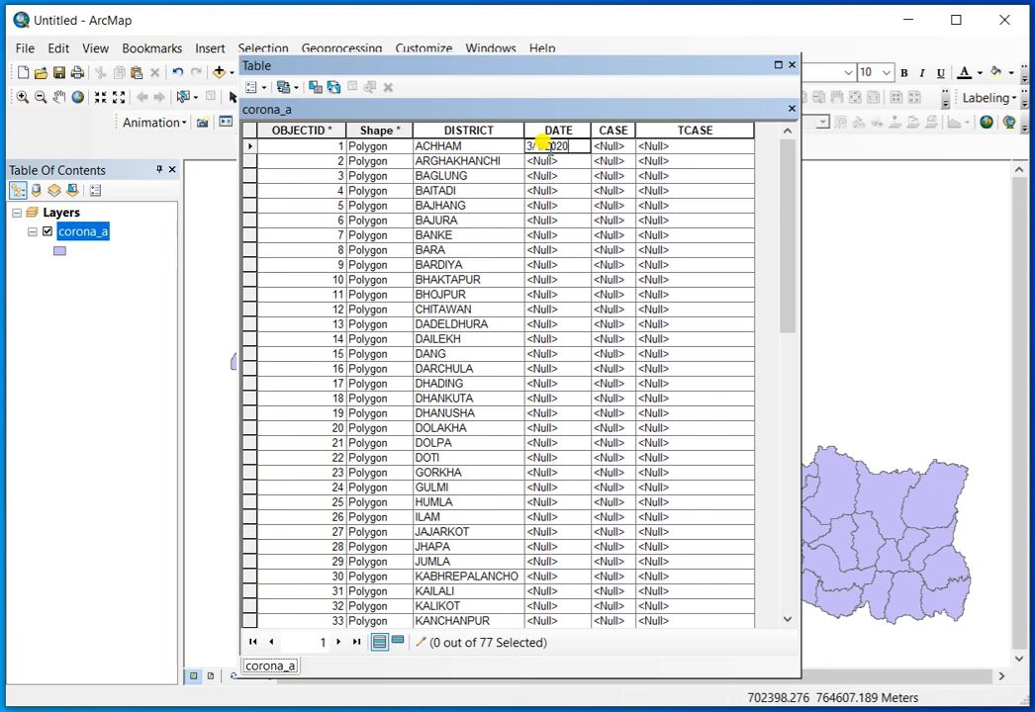
pyautogui.click(614, 145)
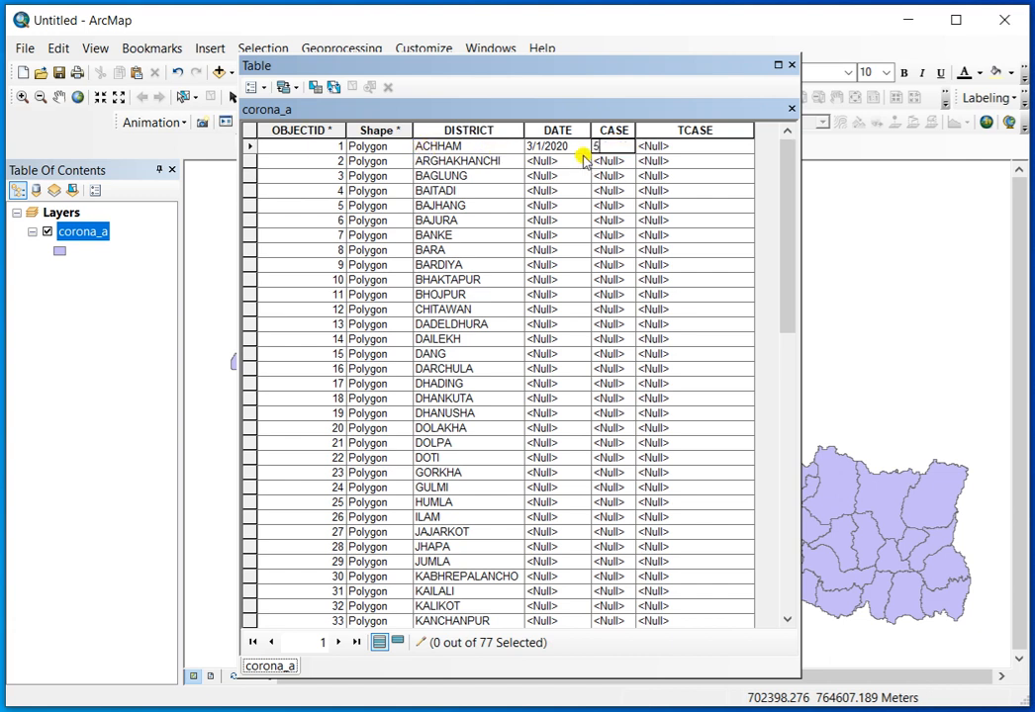
pyautogui.click(655, 146)
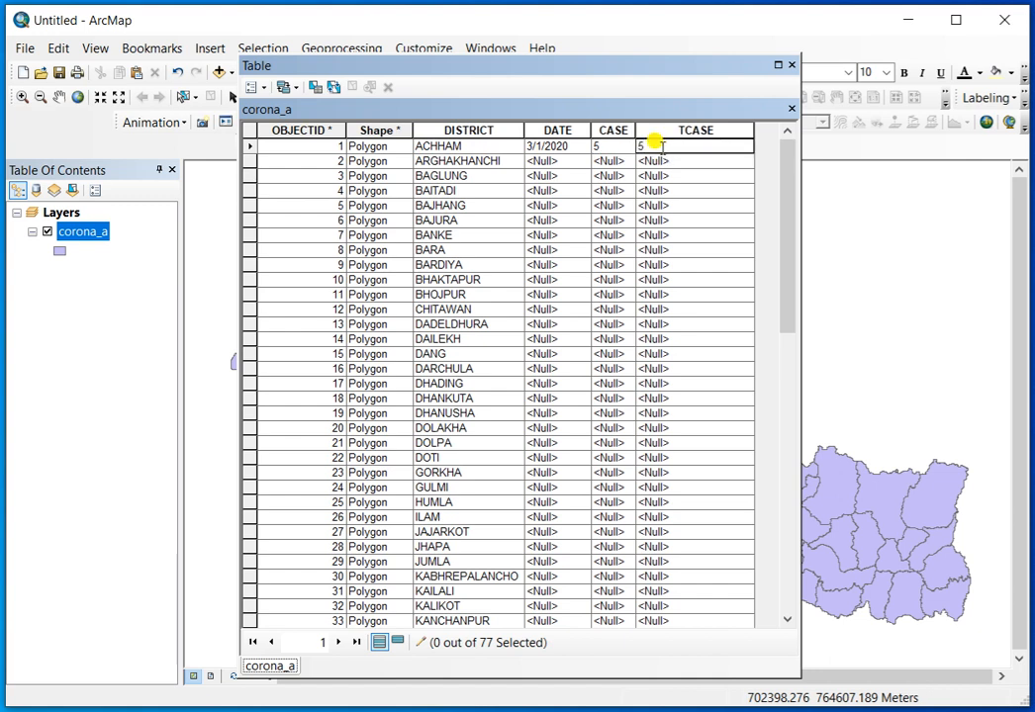
pyautogui.write('5')
pyautogui.press('Return')
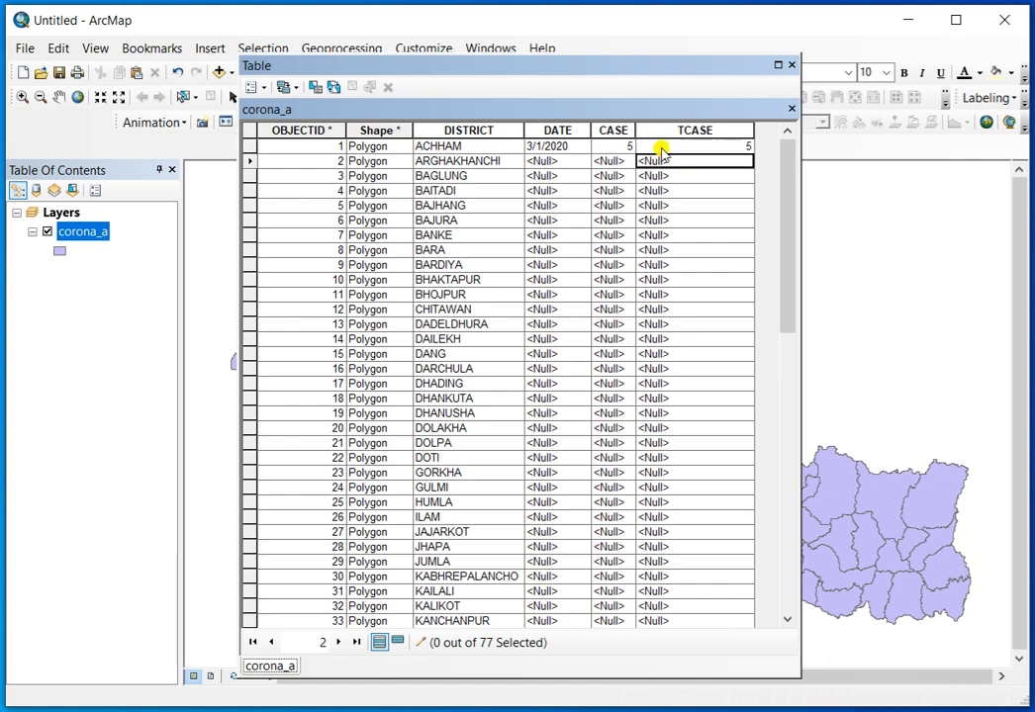
# - Fill in the BAGLUNG record with DATE 3/1/2020, CASE 3 and TCASE 3
pyautogui.click(543, 178)
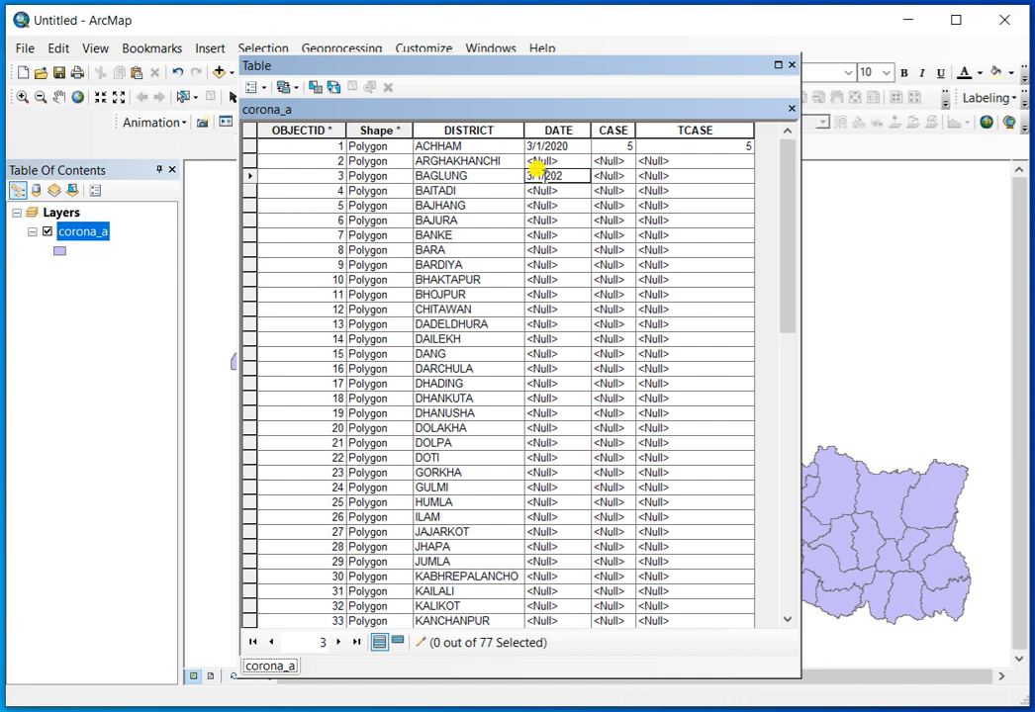
pyautogui.click(607, 172)
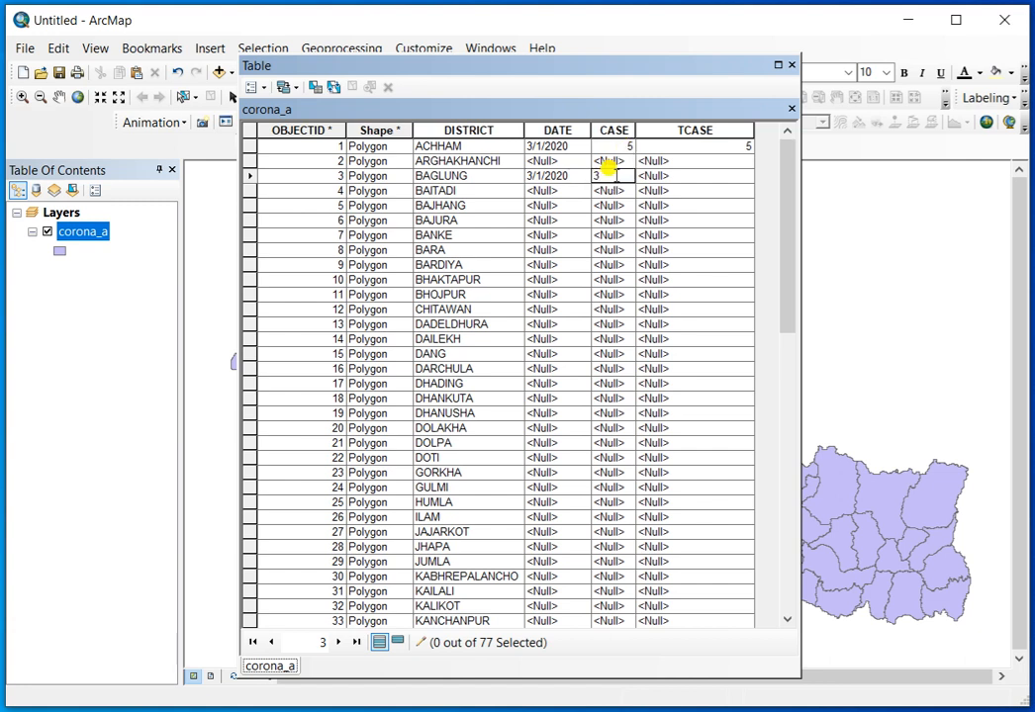
pyautogui.click(656, 178)
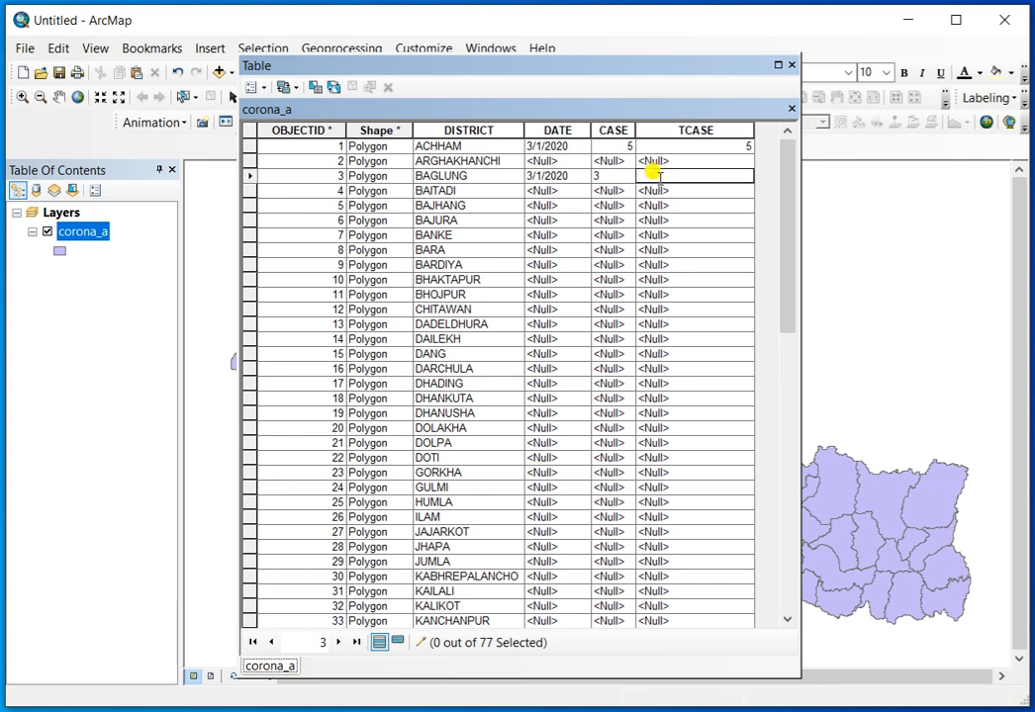
pyautogui.write('3')
pyautogui.press('Return')
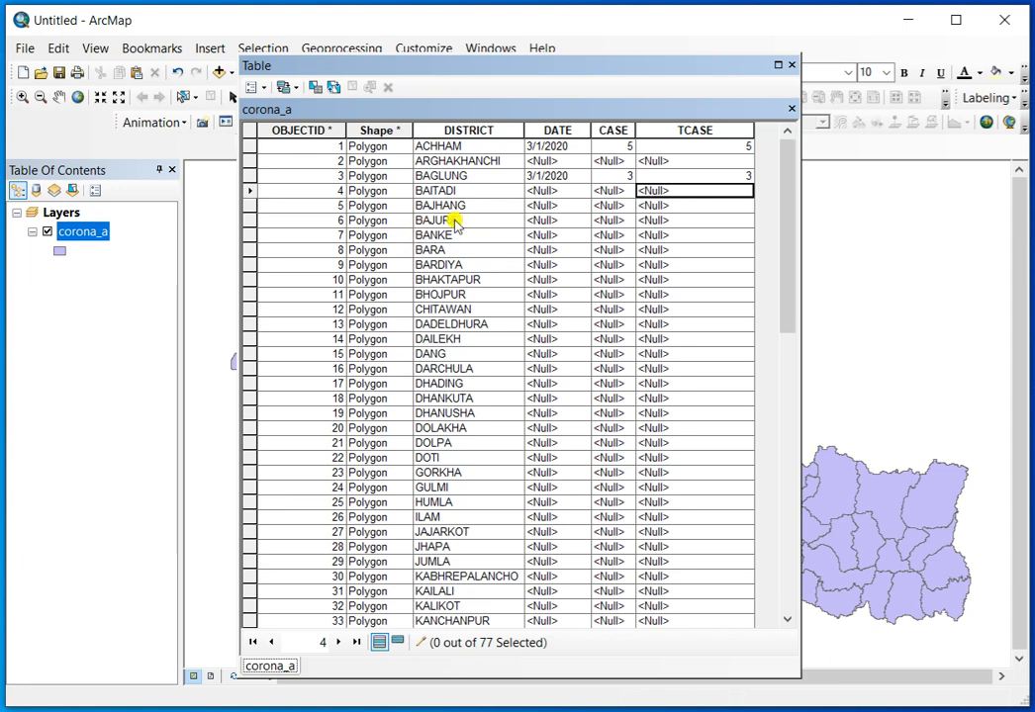
# - Duplicate the ACHHAM record by copying and pasting its feature into corona_a, and sort the table by DISTRICT in ascending order
pyautogui.moveTo(513, 67); pyautogui.dragTo(498, 53)
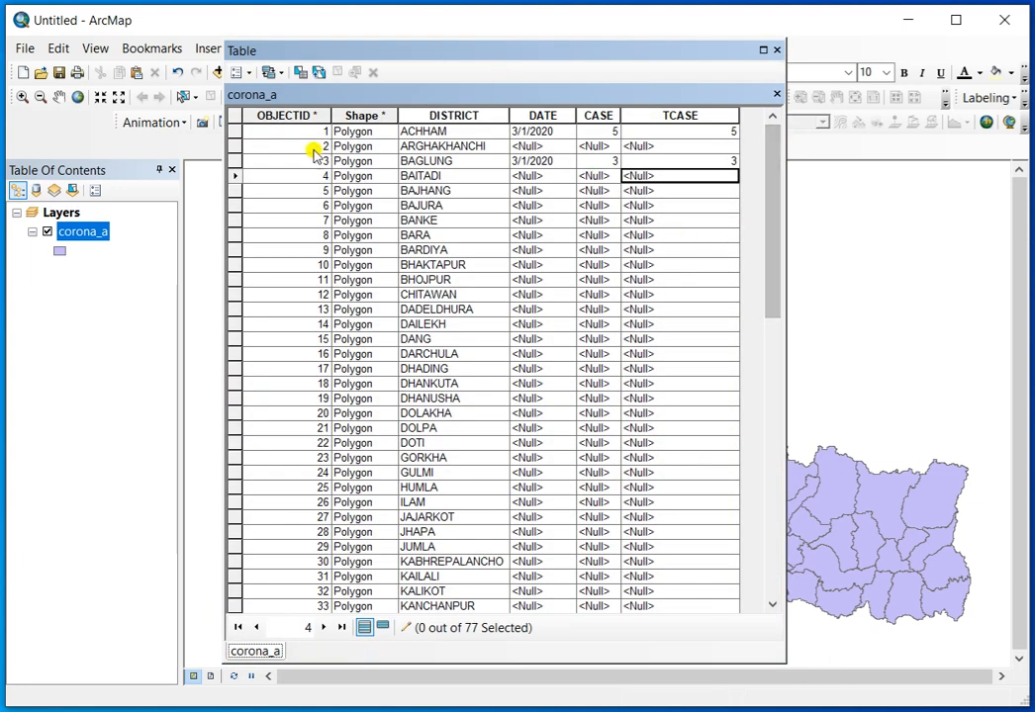
pyautogui.click(235, 133)
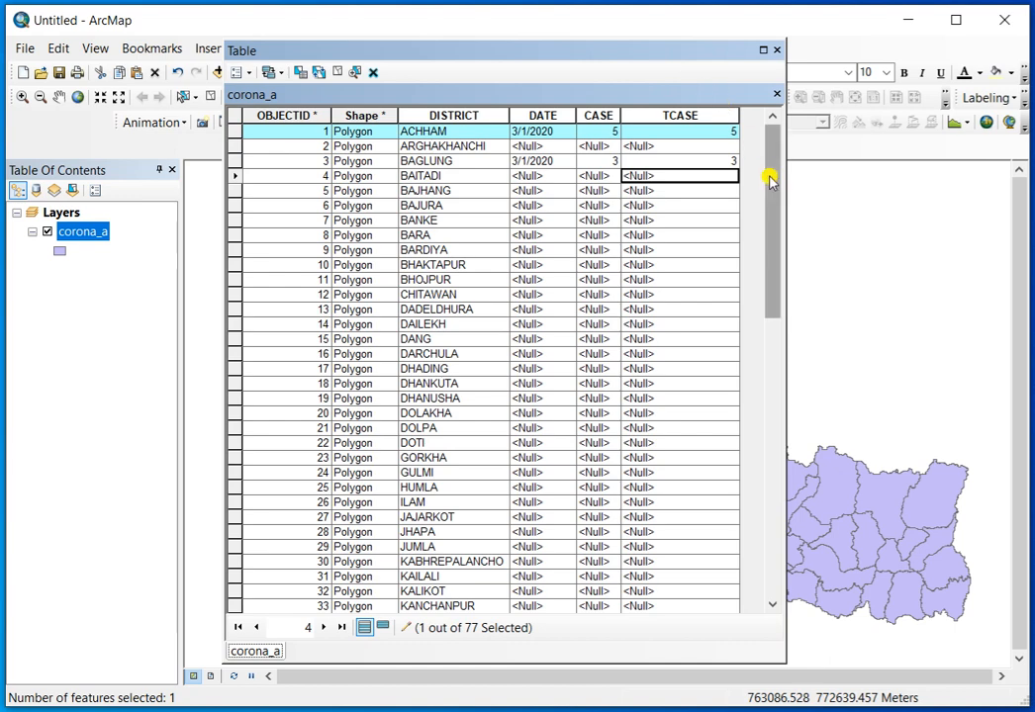
pyautogui.moveTo(774, 158)
pyautogui.mouseDown()
pyautogui.moveTo(760, 471)
pyautogui.moveTo(774, 148)
pyautogui.mouseUp()
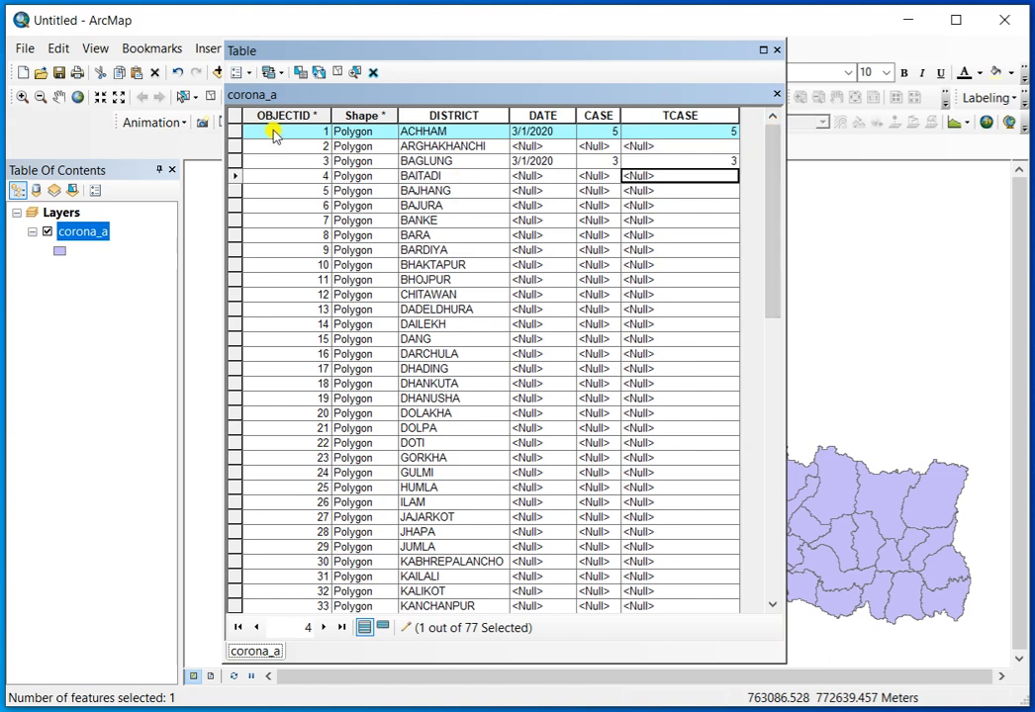
pyautogui.moveTo(474, 50); pyautogui.dragTo(343, 143)
pyautogui.rightClick(829, 264)
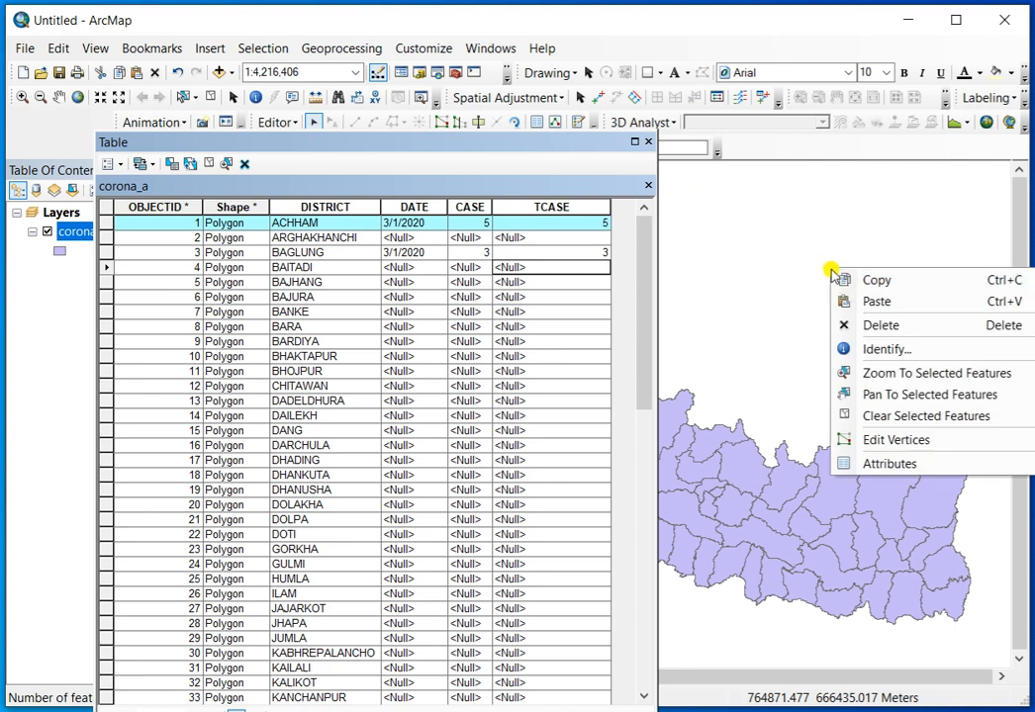
pyautogui.click(850, 281)
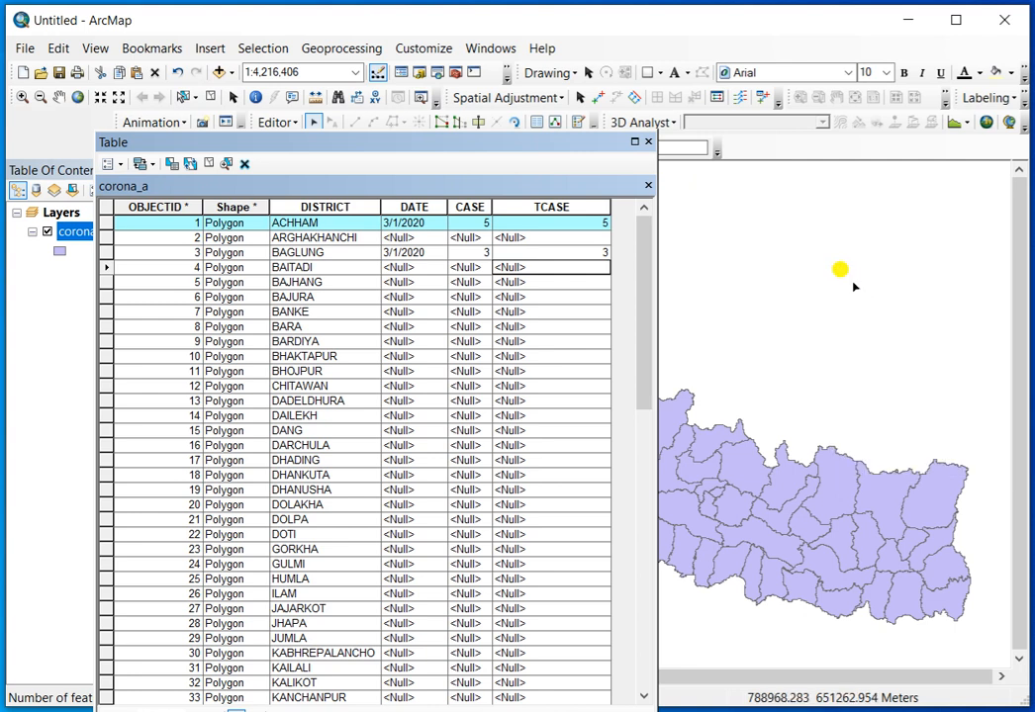
pyautogui.rightClick(762, 260)
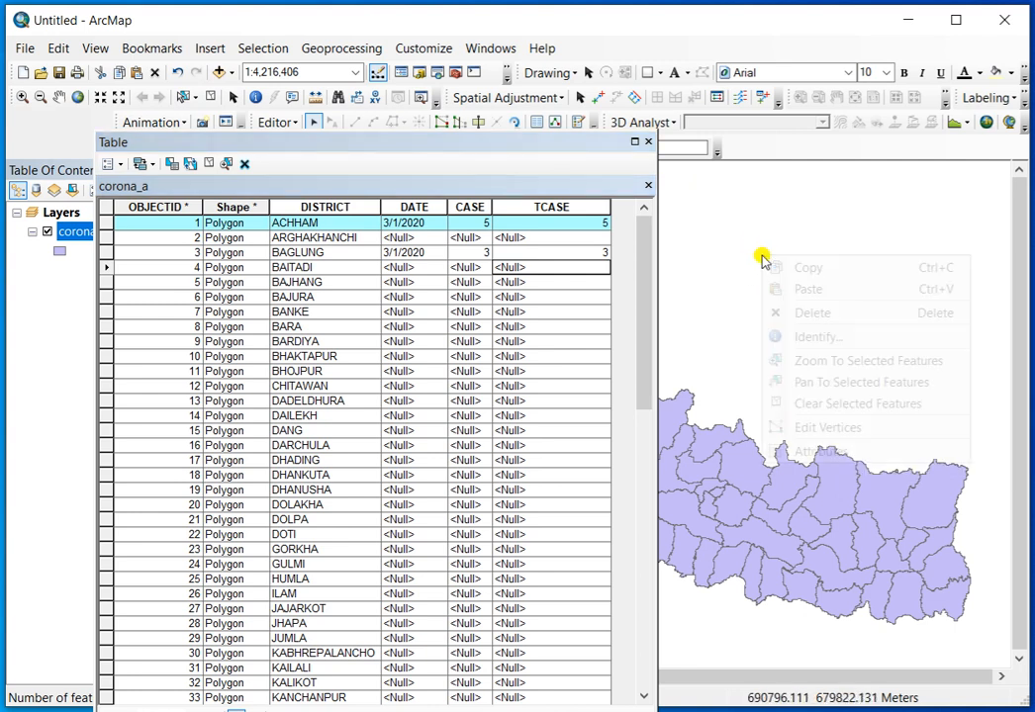
pyautogui.click(799, 290)
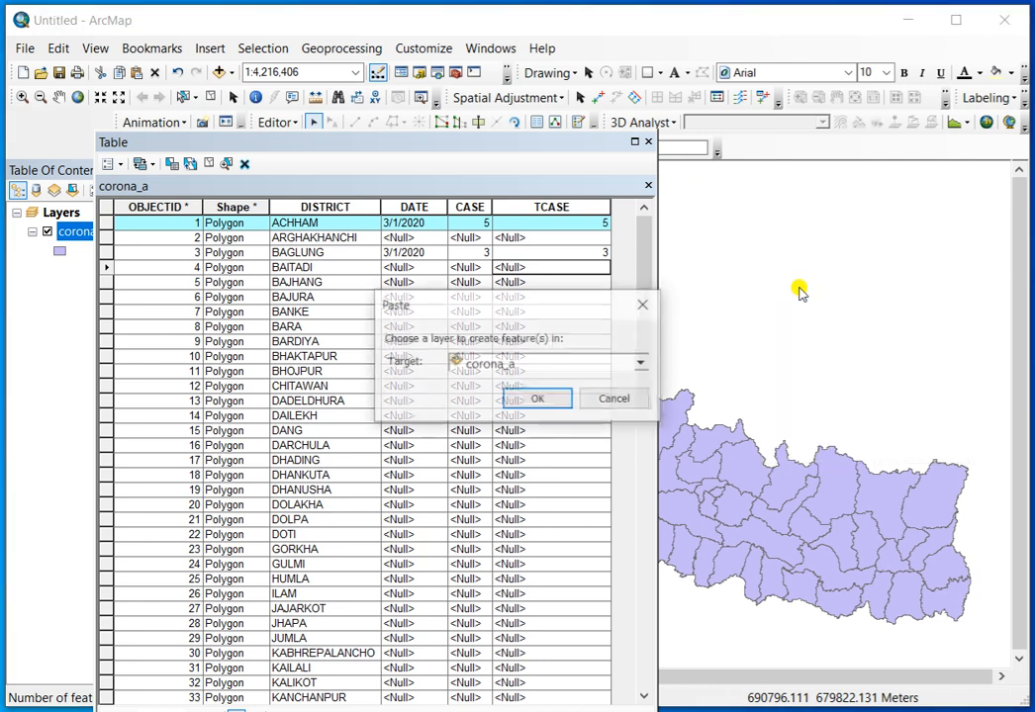
pyautogui.click(534, 398)
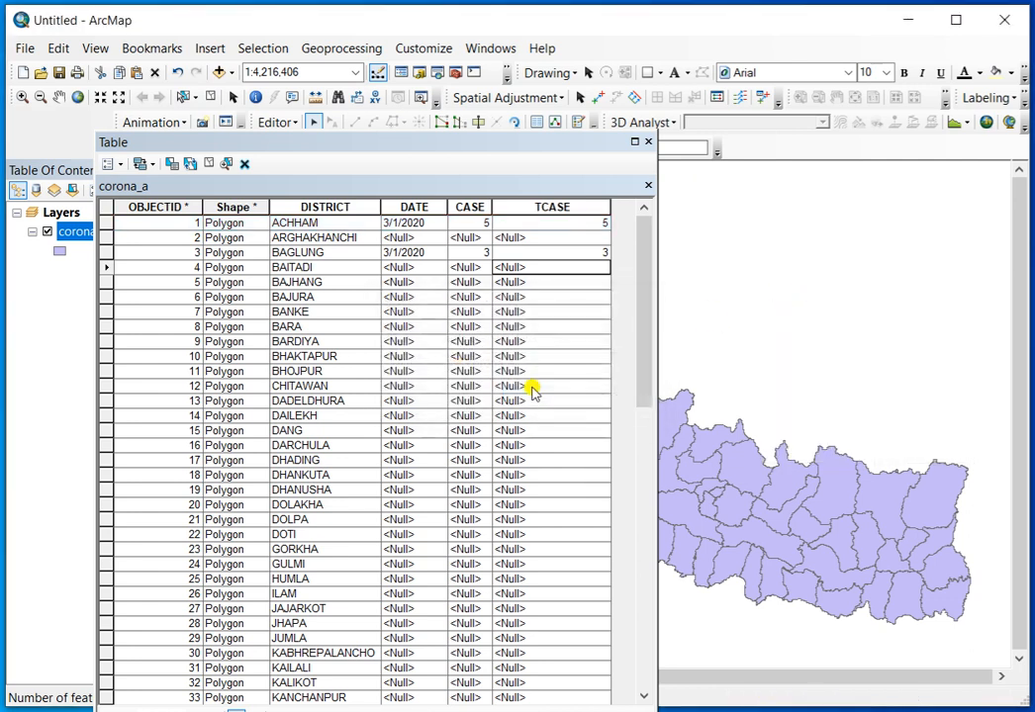
pyautogui.rightClick(331, 206)
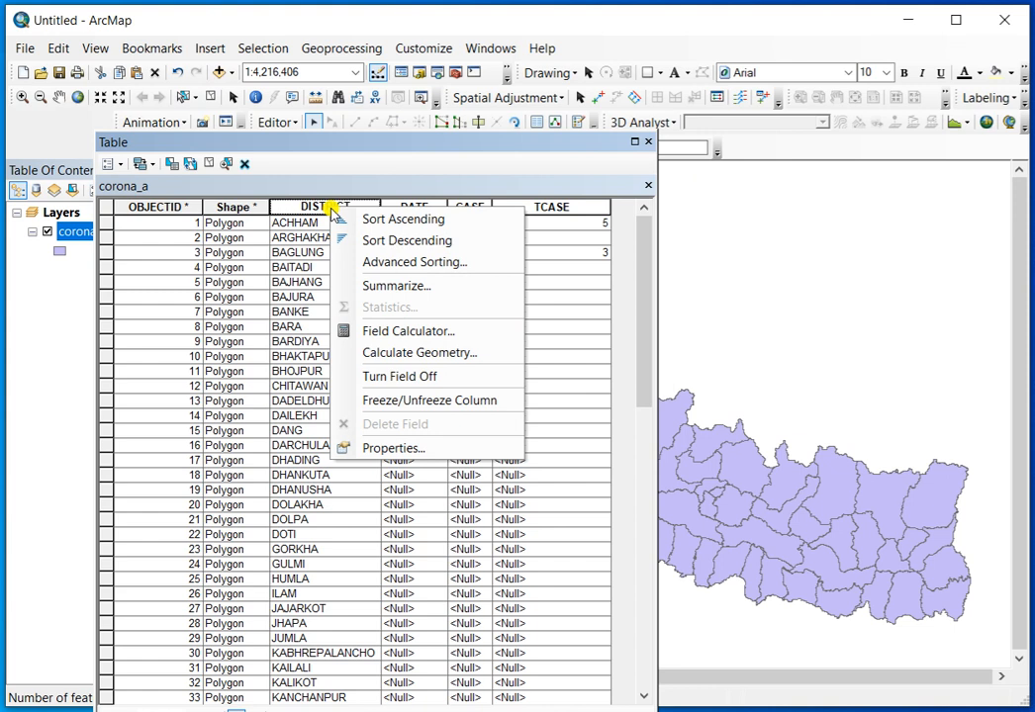
pyautogui.click(361, 221)
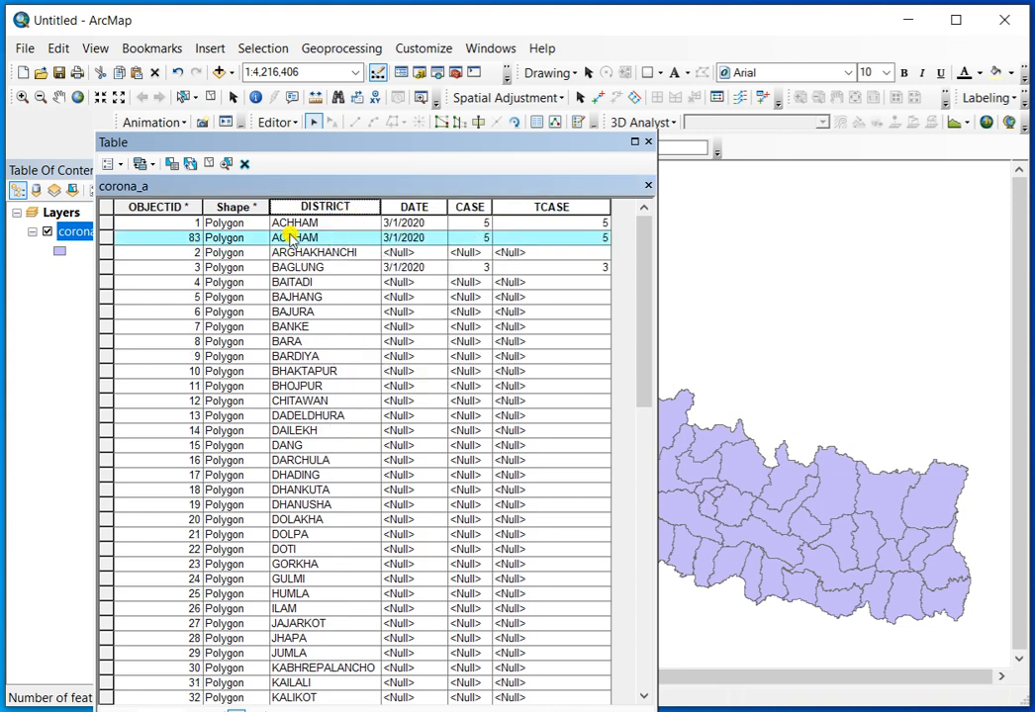
# - Change the duplicated ACHHAM record to DATE 3/3/2020, CASE 7 and TCASE 12
pyautogui.click(401, 240)
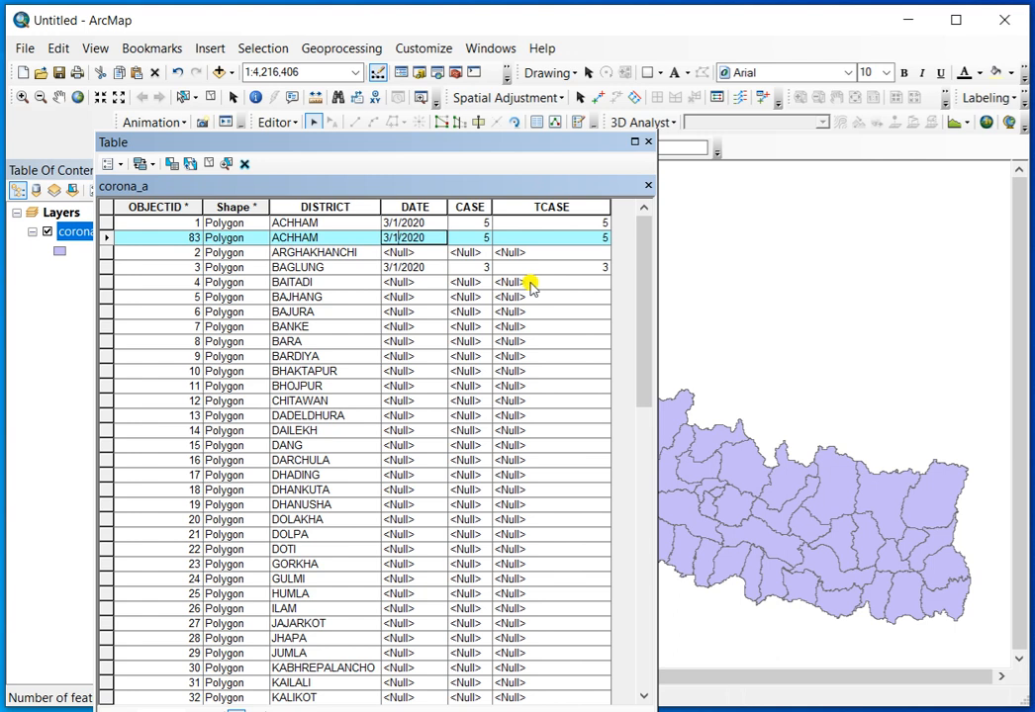
pyautogui.click(467, 241)
pyautogui.click(467, 239)
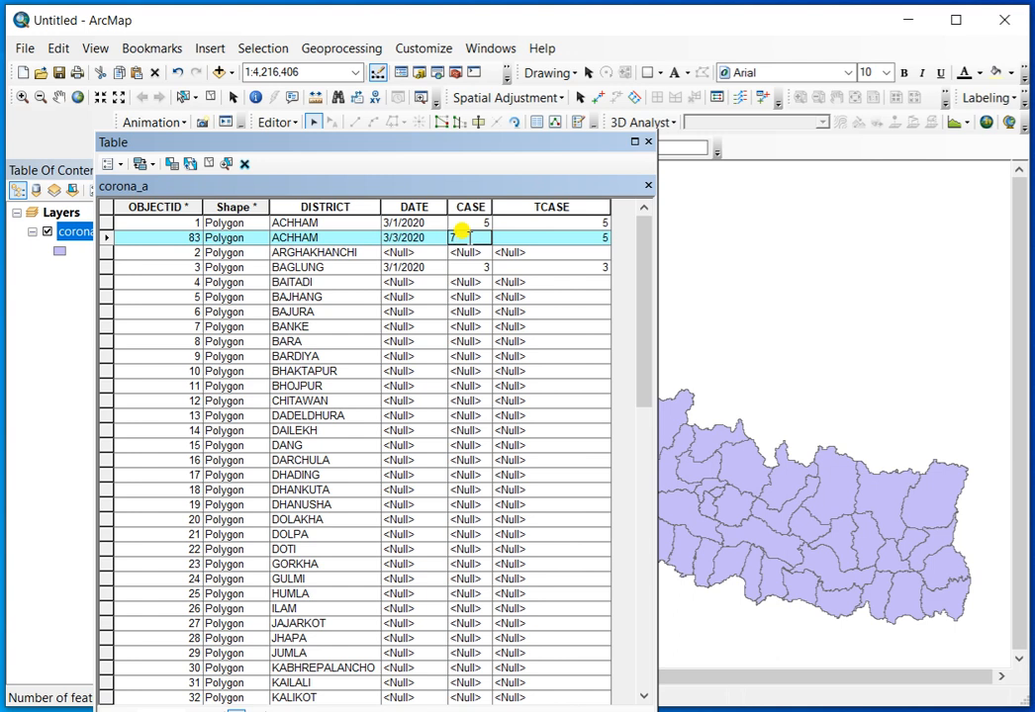
pyautogui.click(531, 241)
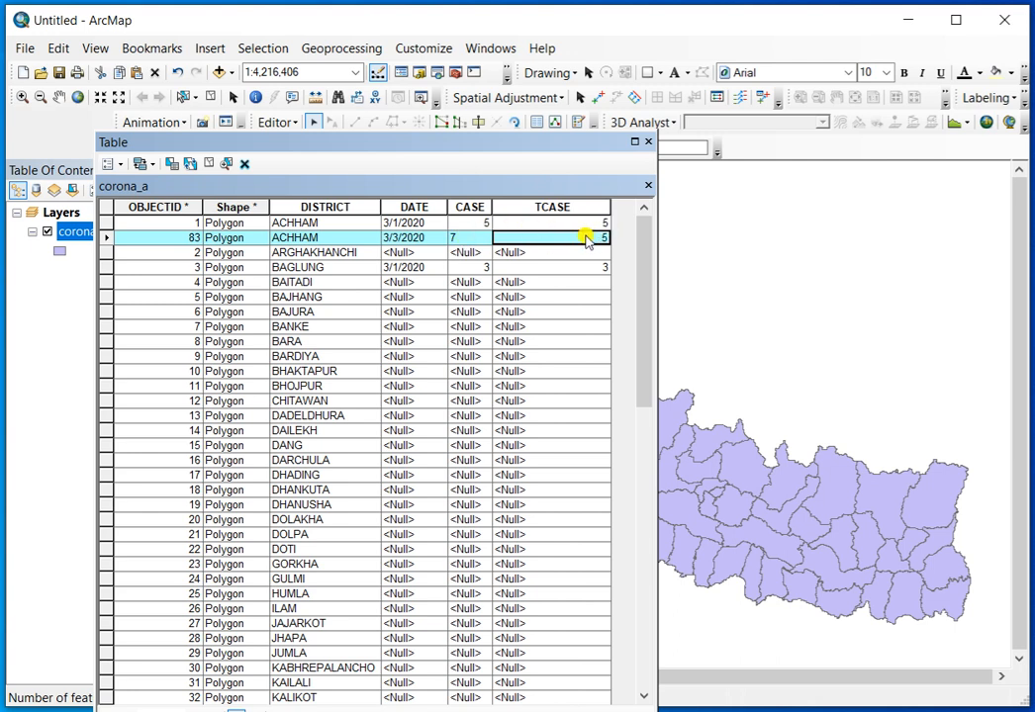
pyautogui.write('12')
pyautogui.press('Return')
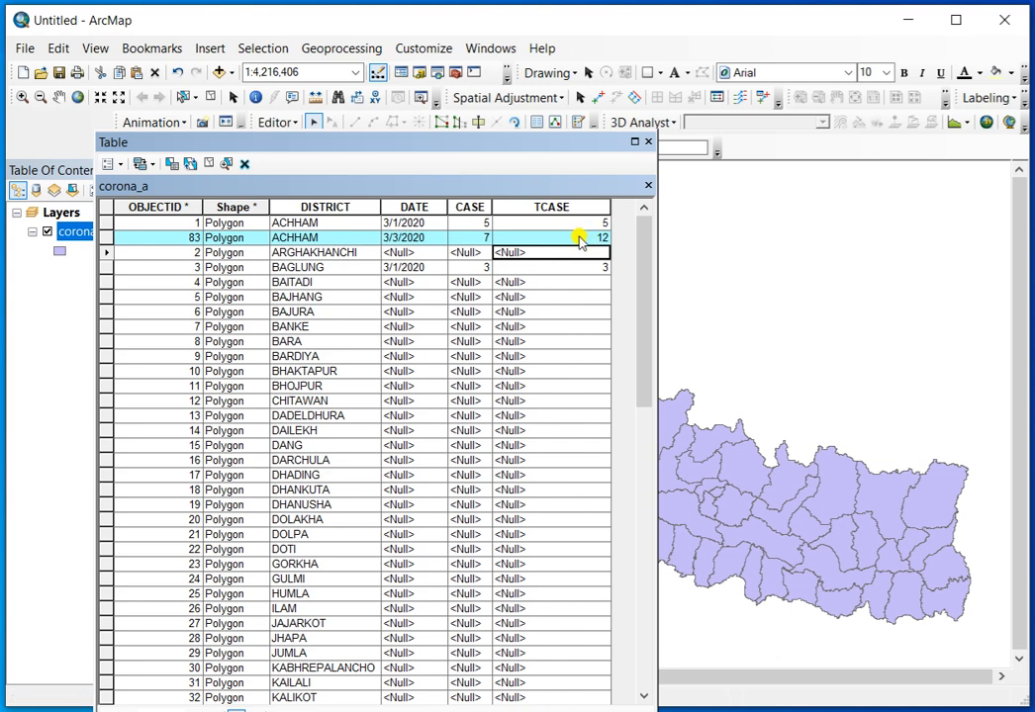
# - Duplicate the BAGLUNG record by copying and pasting its feature into corona_a, and re-sort the table by DISTRICT in ascending order
pyautogui.moveTo(420, 142); pyautogui.dragTo(561, 92)
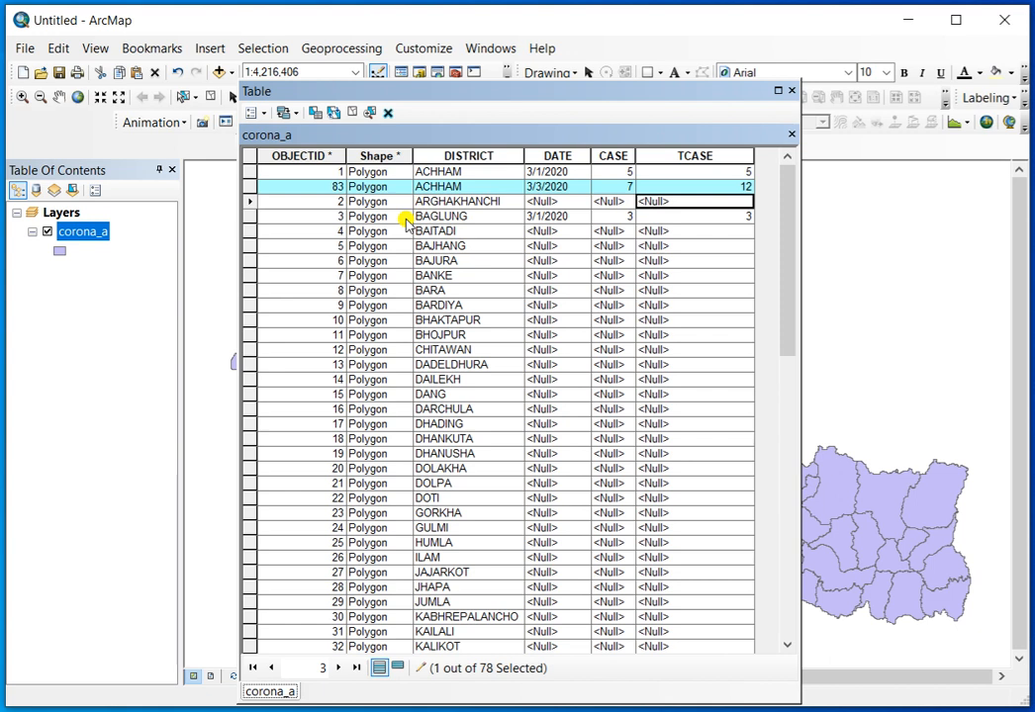
pyautogui.click(249, 218)
pyautogui.rightClick(891, 299)
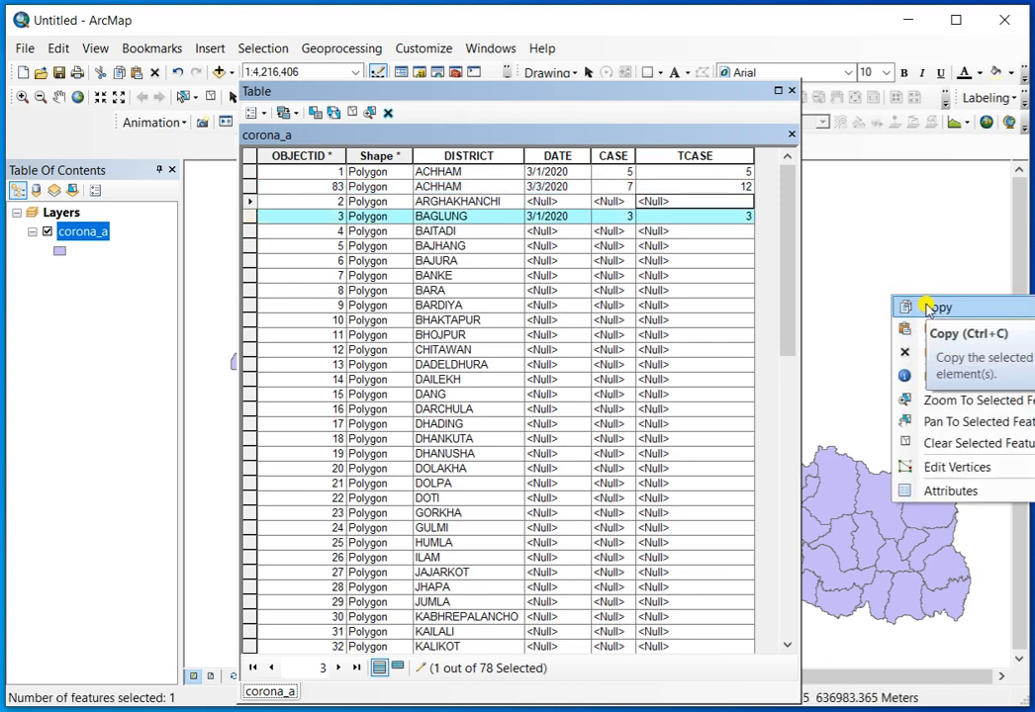
pyautogui.click(929, 304)
pyautogui.rightClick(880, 253)
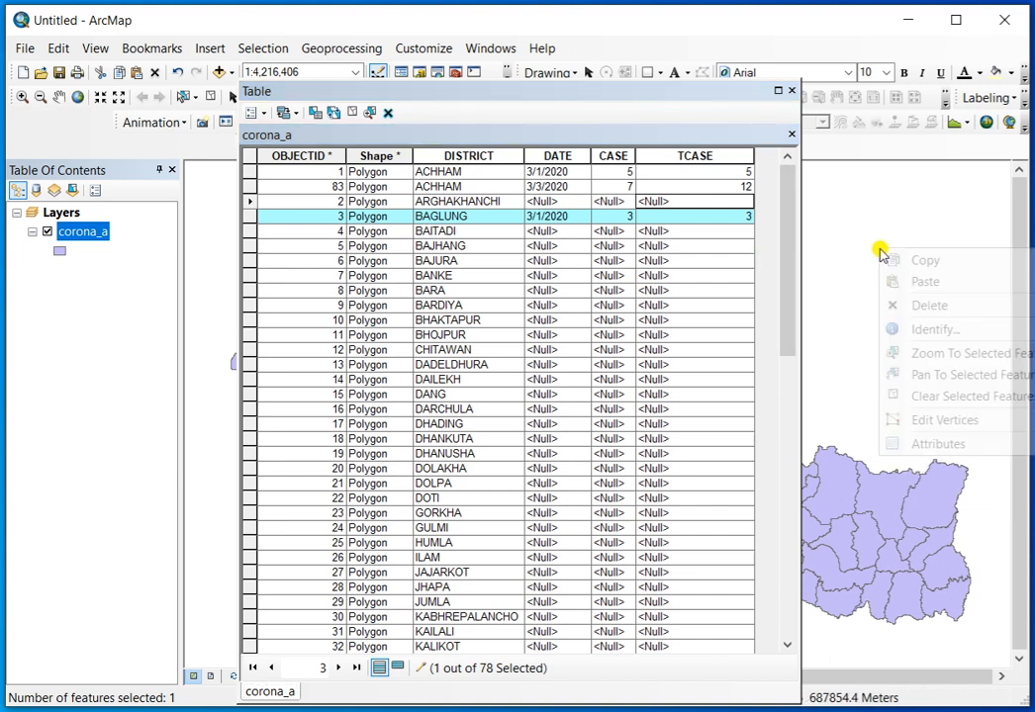
pyautogui.click(895, 282)
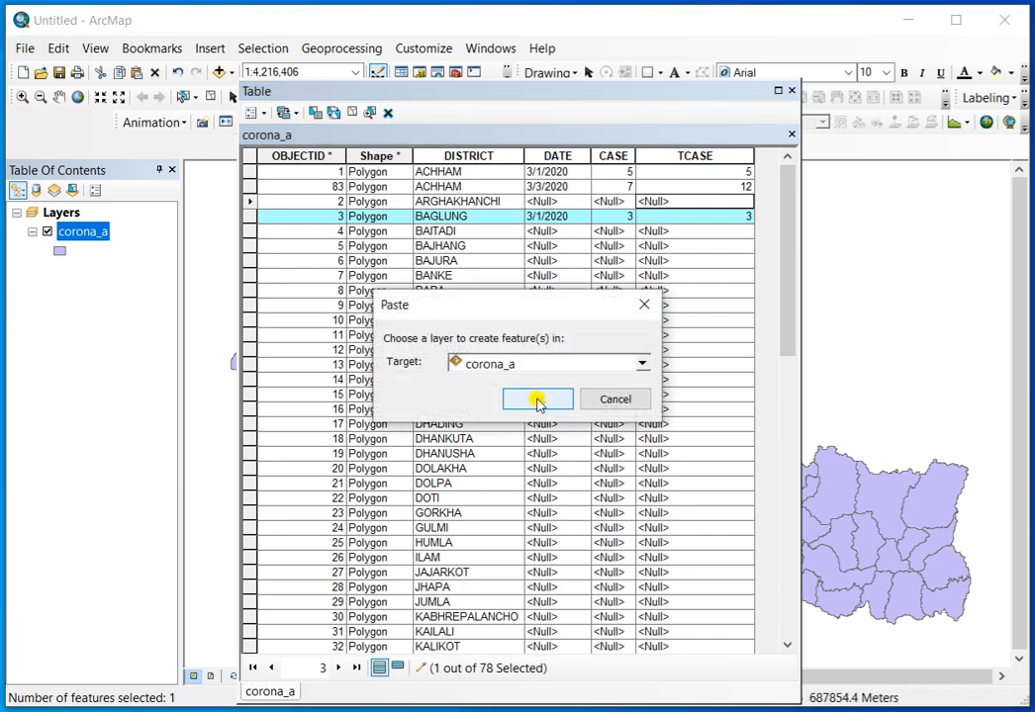
pyautogui.click(537, 399)
pyautogui.rightClick(463, 155)
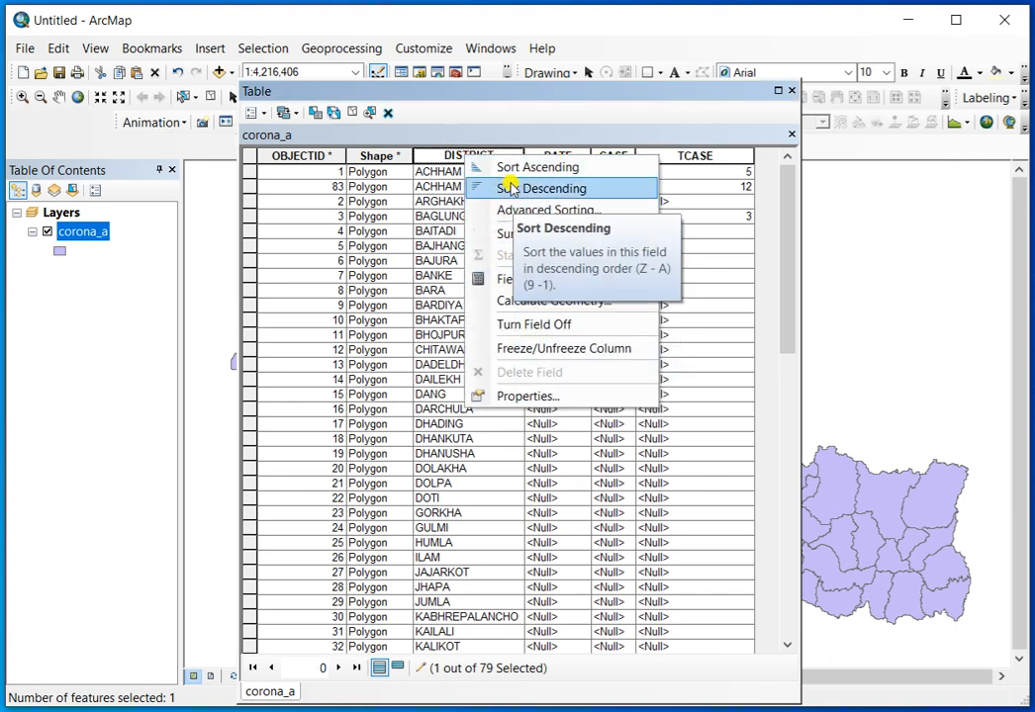
pyautogui.click(508, 170)
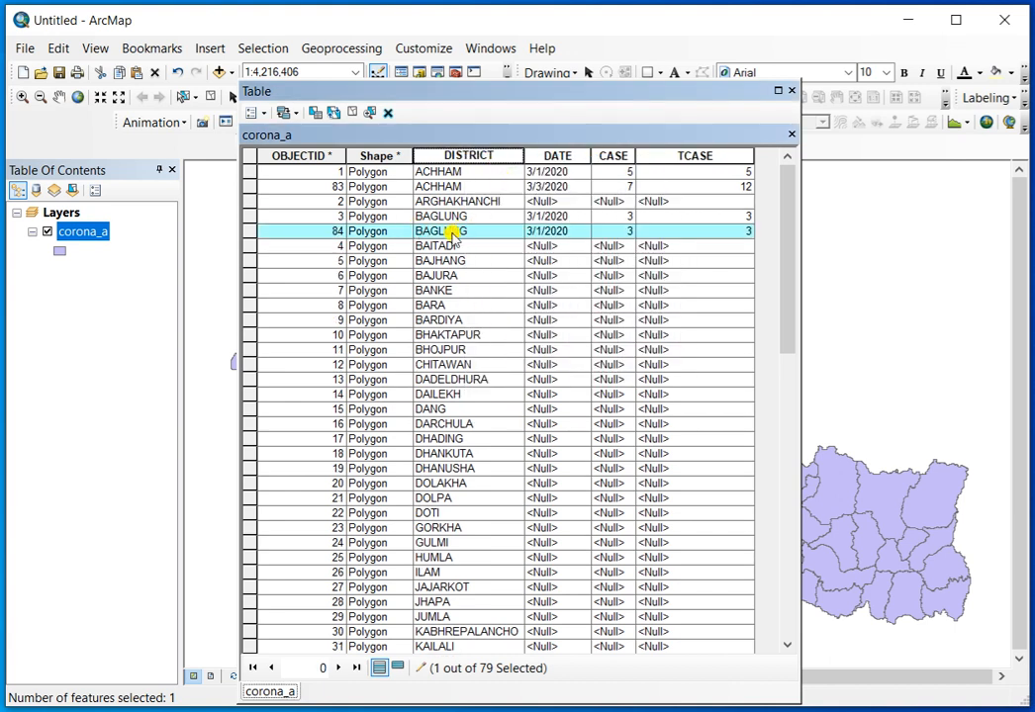
# - Change the duplicated BAGLUNG record to DATE 3/5/2020, CASE 10 and TCASE 13
pyautogui.click(544, 230)
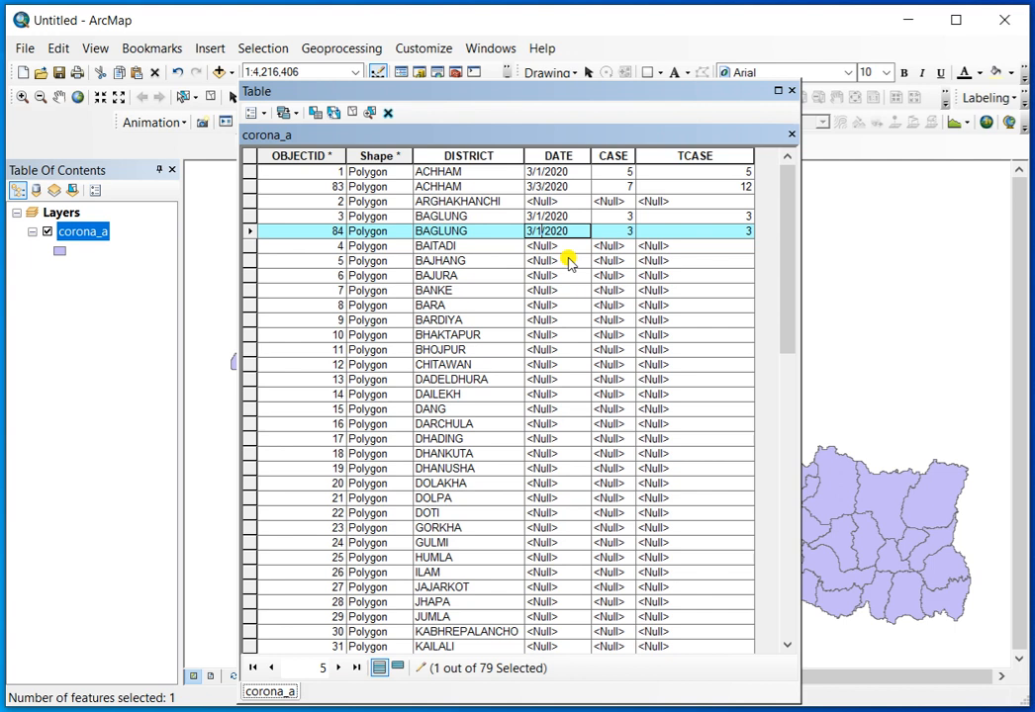
pyautogui.click(607, 232)
pyautogui.click(606, 234)
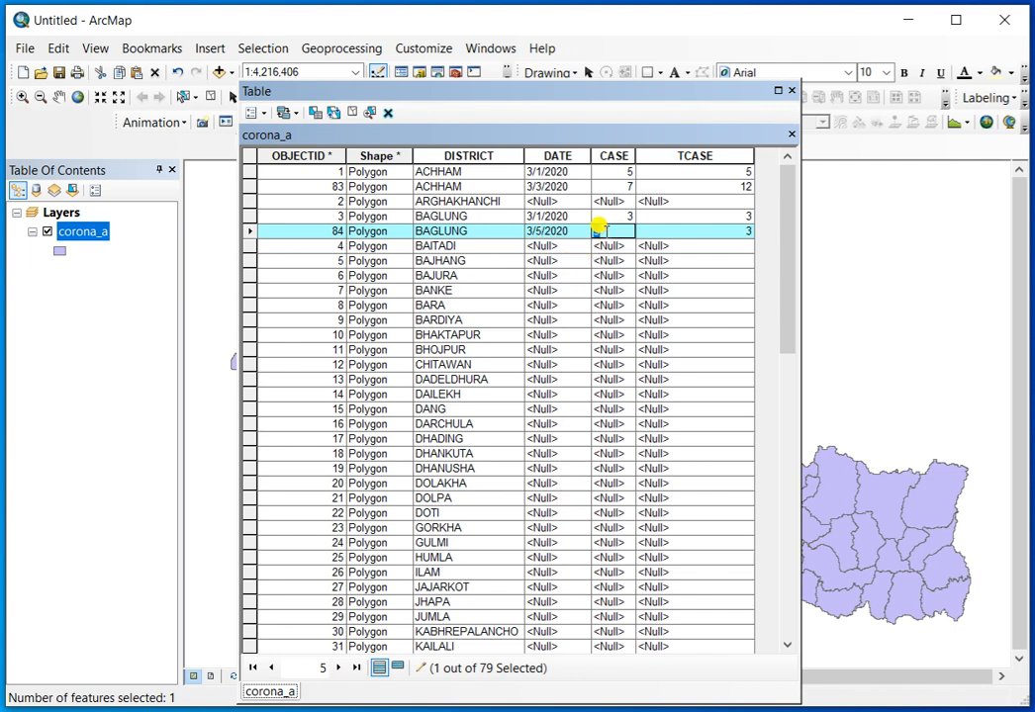
pyautogui.write('10')
pyautogui.press('Return')
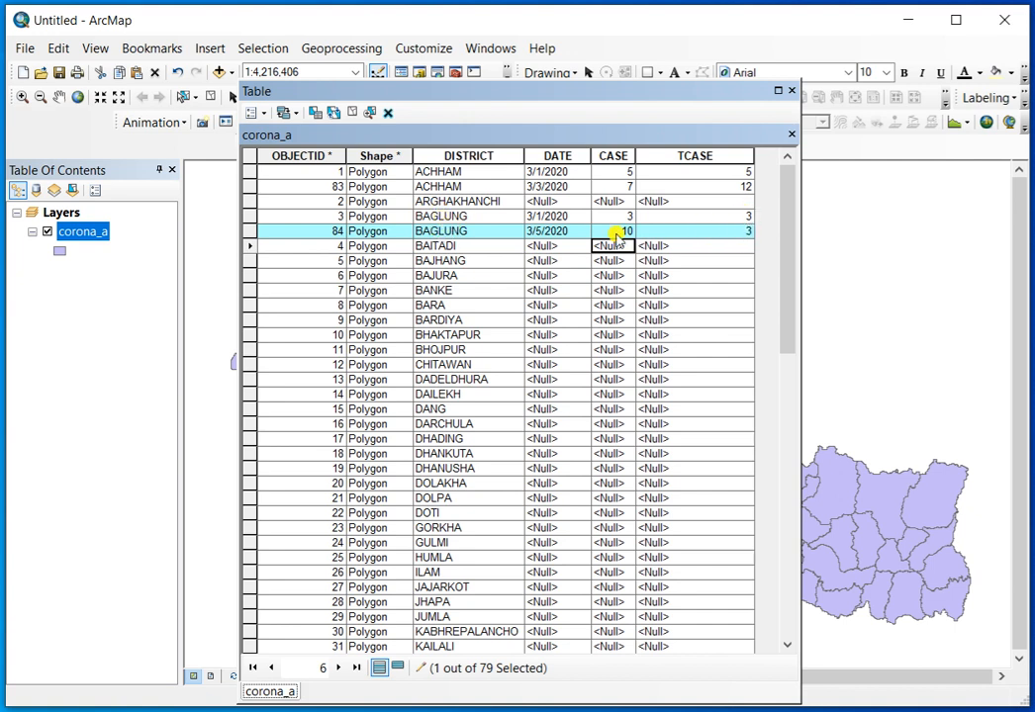
pyautogui.click(723, 233)
pyautogui.write('13')
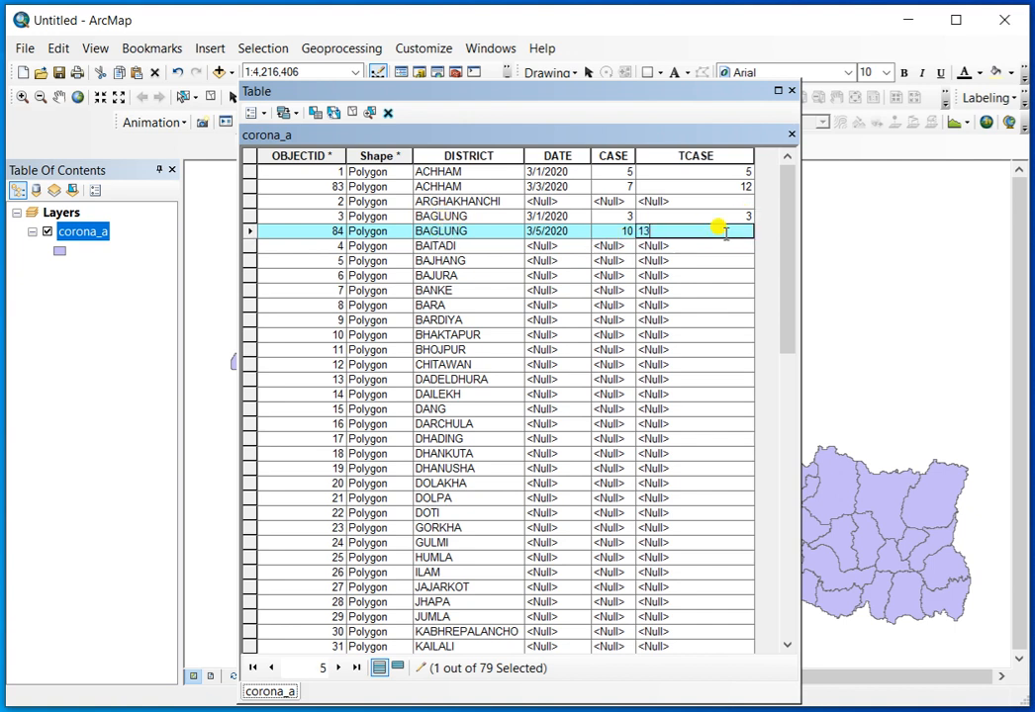
pyautogui.press('Return')
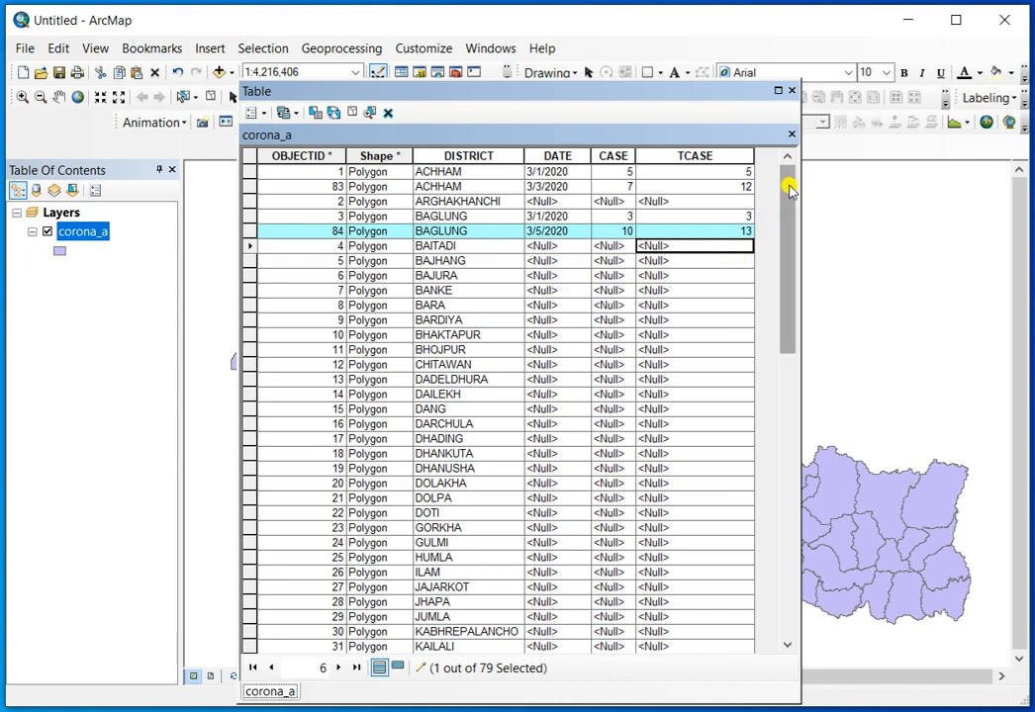
# - Stop editing corona_a with the edits saved, and close its attribute table
pyautogui.moveTo(635, 88); pyautogui.dragTo(634, 179)
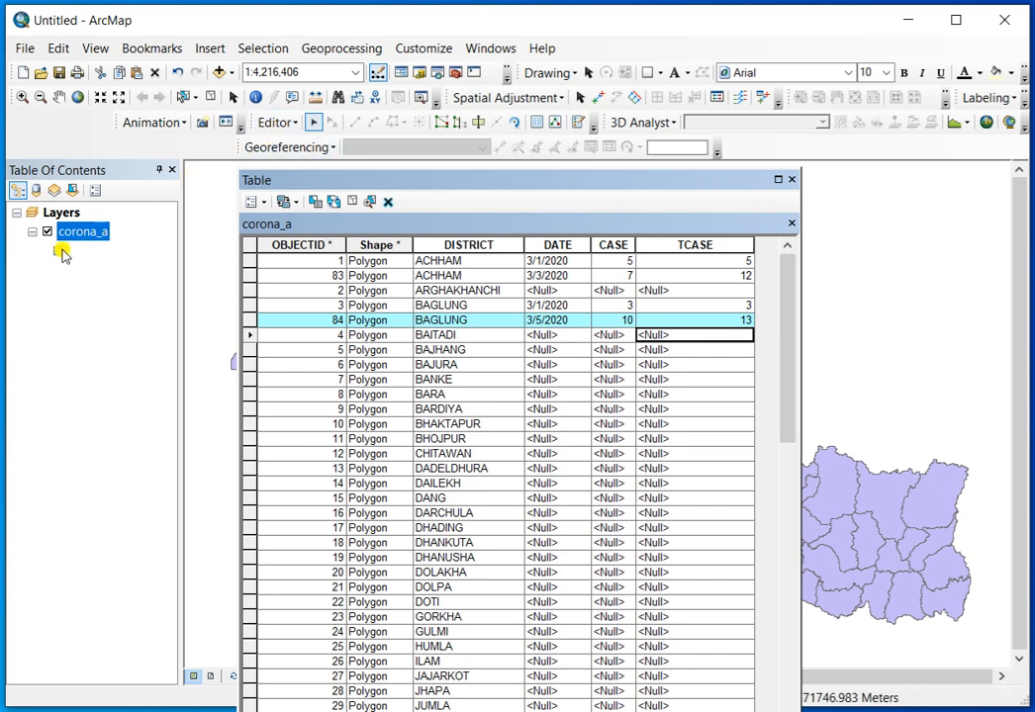
pyautogui.click(276, 122)
pyautogui.click(309, 168)
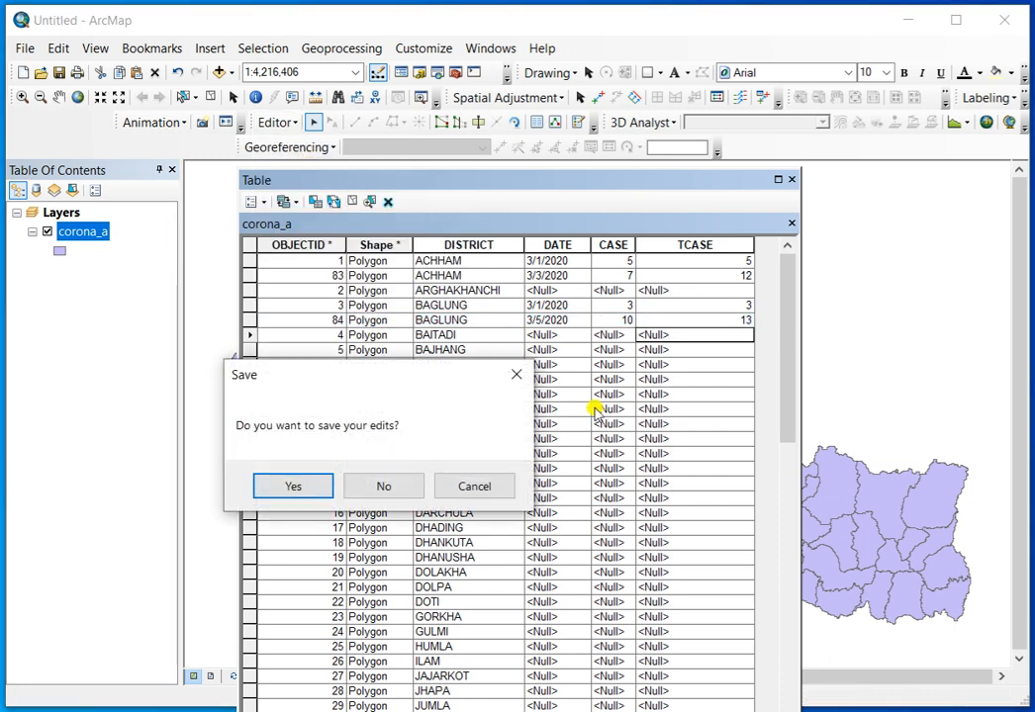
pyautogui.click(288, 488)
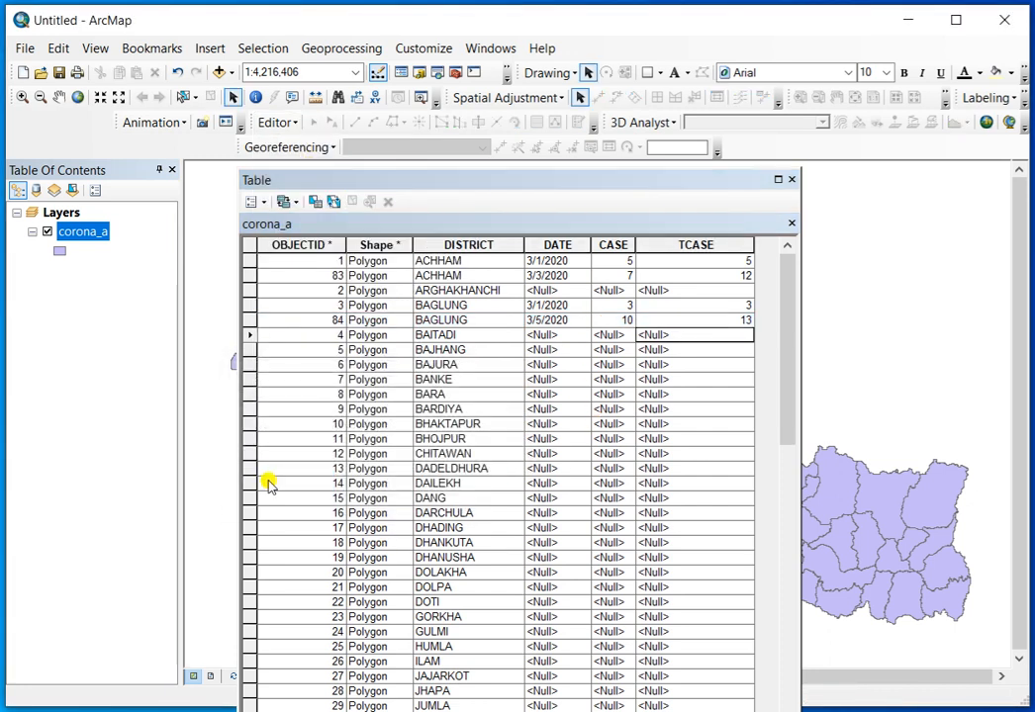
pyautogui.click(796, 181)
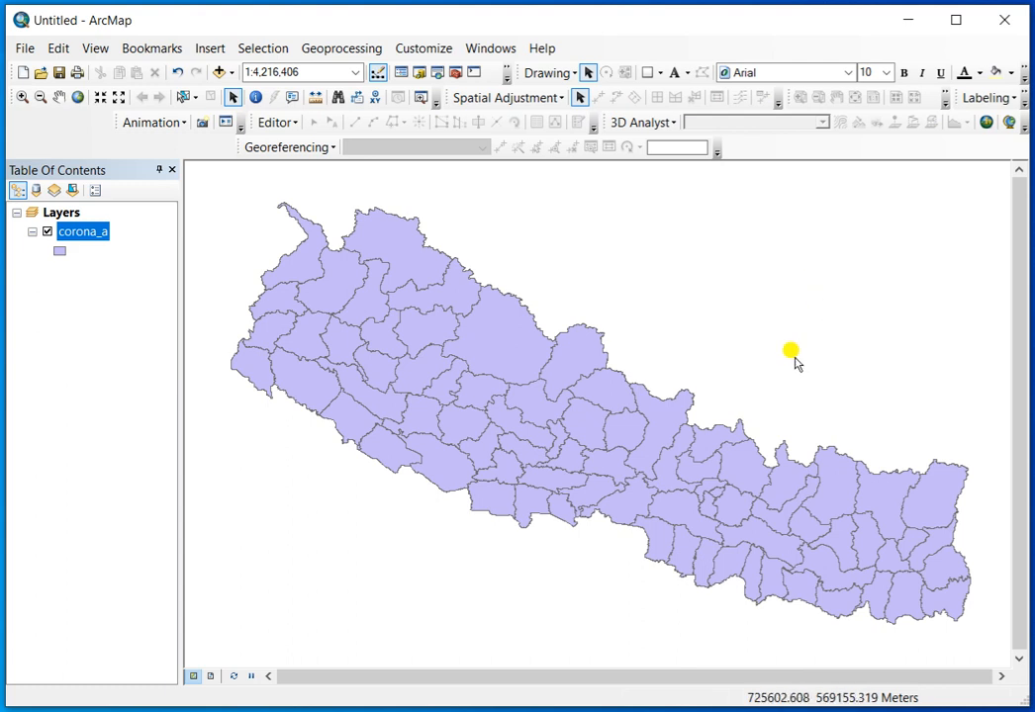
# - Switch to the ArcMap window with the exercise1.mxd map document
pyautogui.click(468, 710)
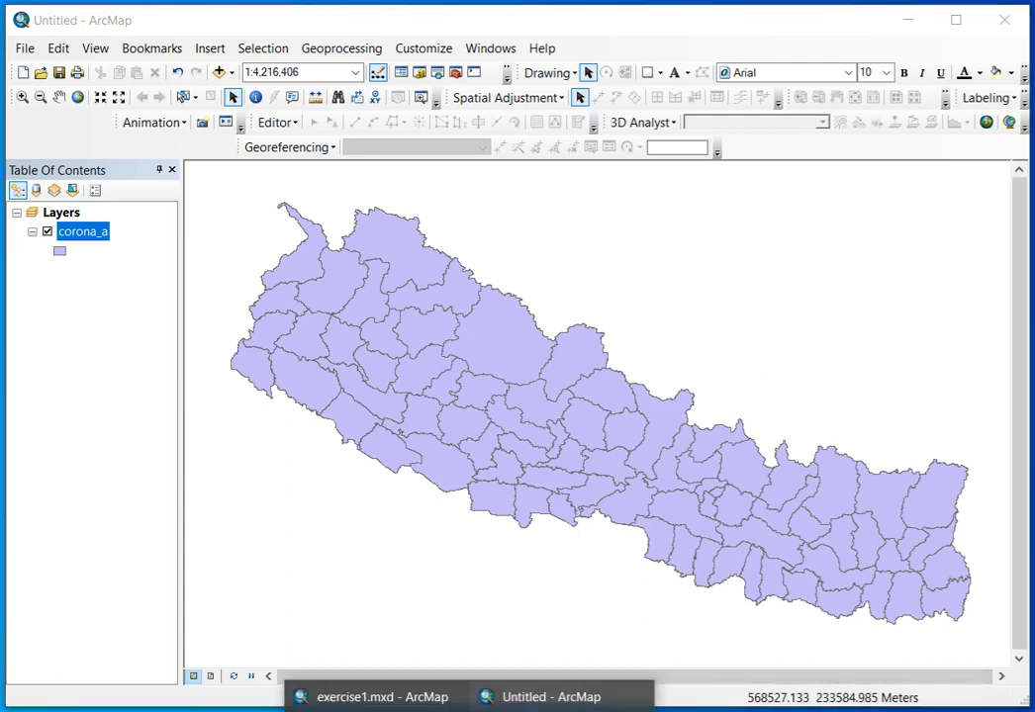
pyautogui.click(366, 697)
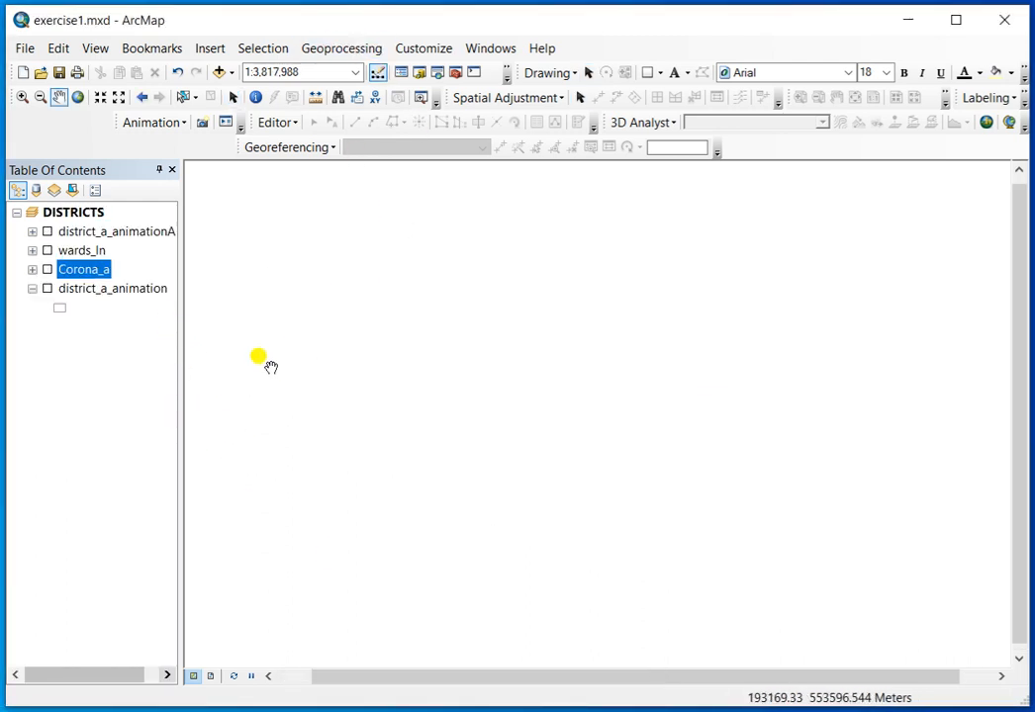
# - Display the Corona_a layer and examine the daily case records per district in its attribute table
pyautogui.click(48, 270)
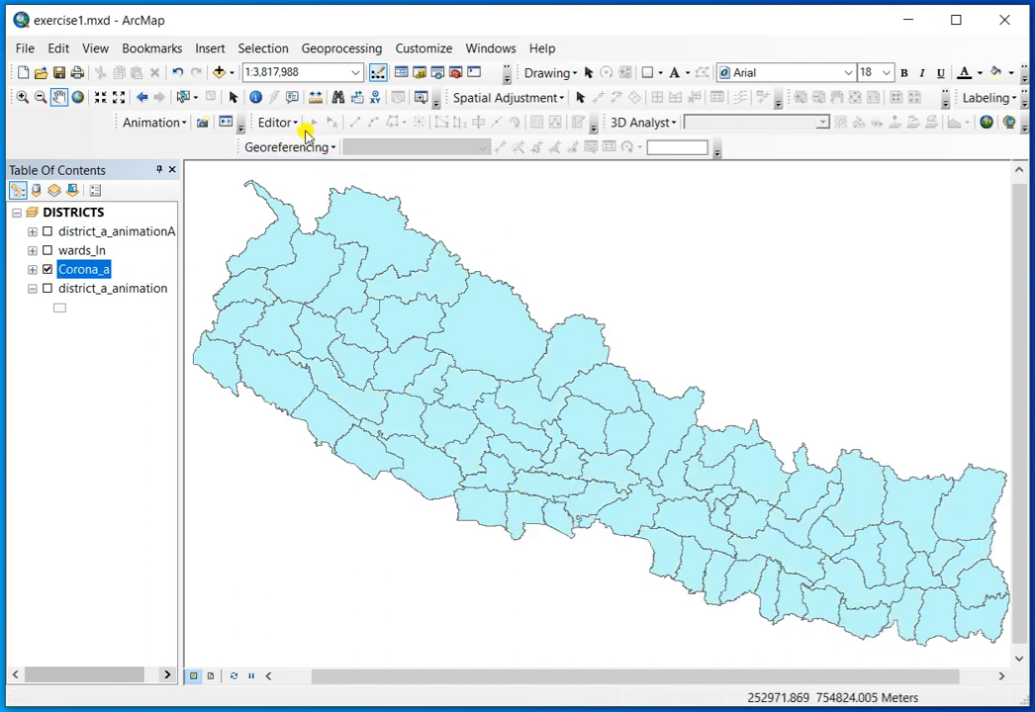
pyautogui.rightClick(74, 277)
pyautogui.click(132, 329)
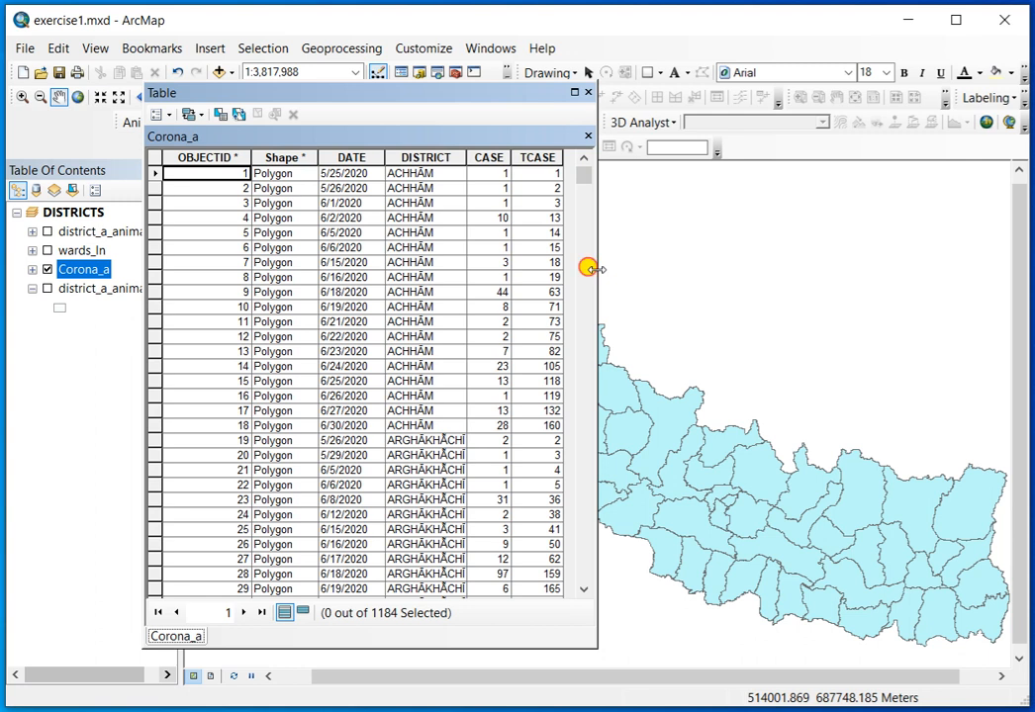
pyautogui.moveTo(595, 268); pyautogui.dragTo(698, 280)
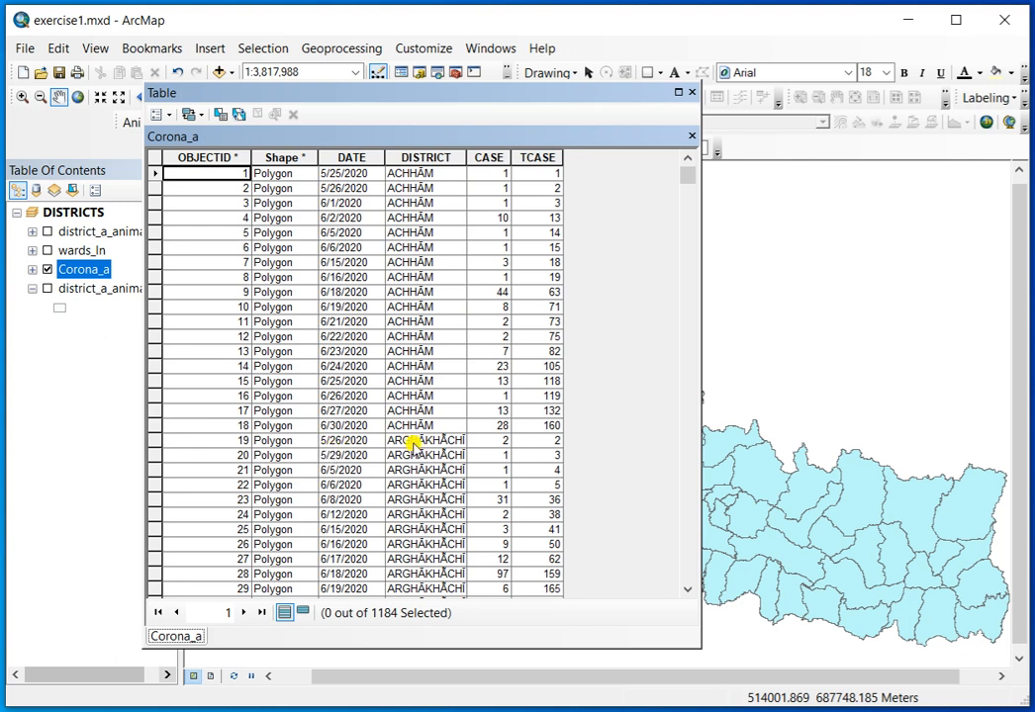
pyautogui.scroll(-12, 412, 444)
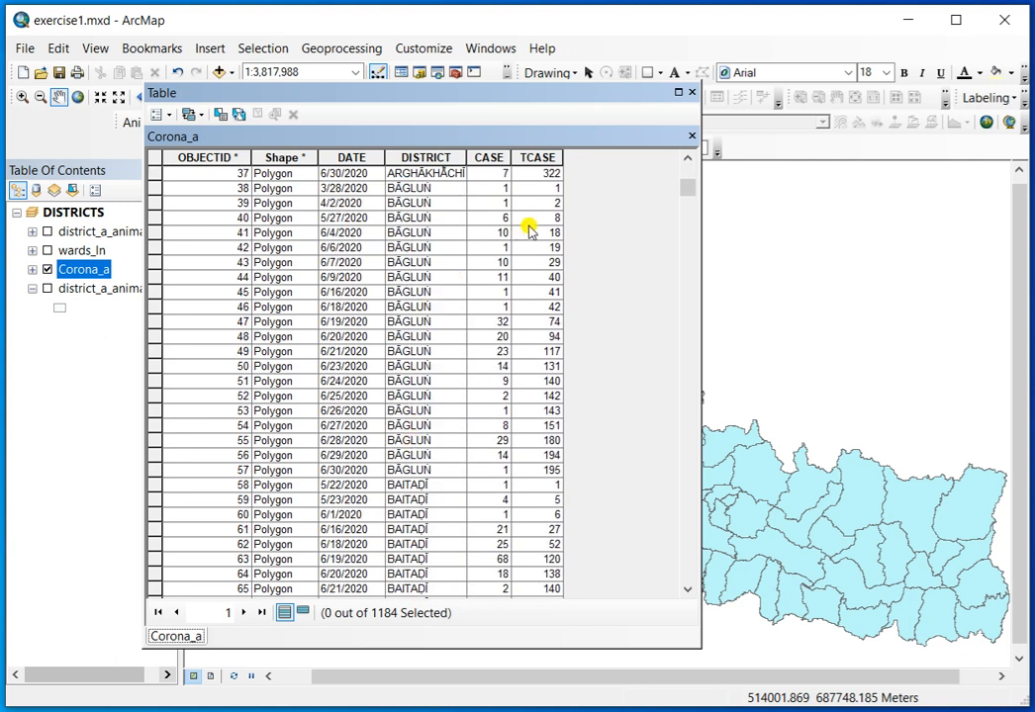
pyautogui.scroll(-7, 494, 299)
pyautogui.scroll(-14, 495, 299)
pyautogui.moveTo(687, 209); pyautogui.dragTo(690, 172)
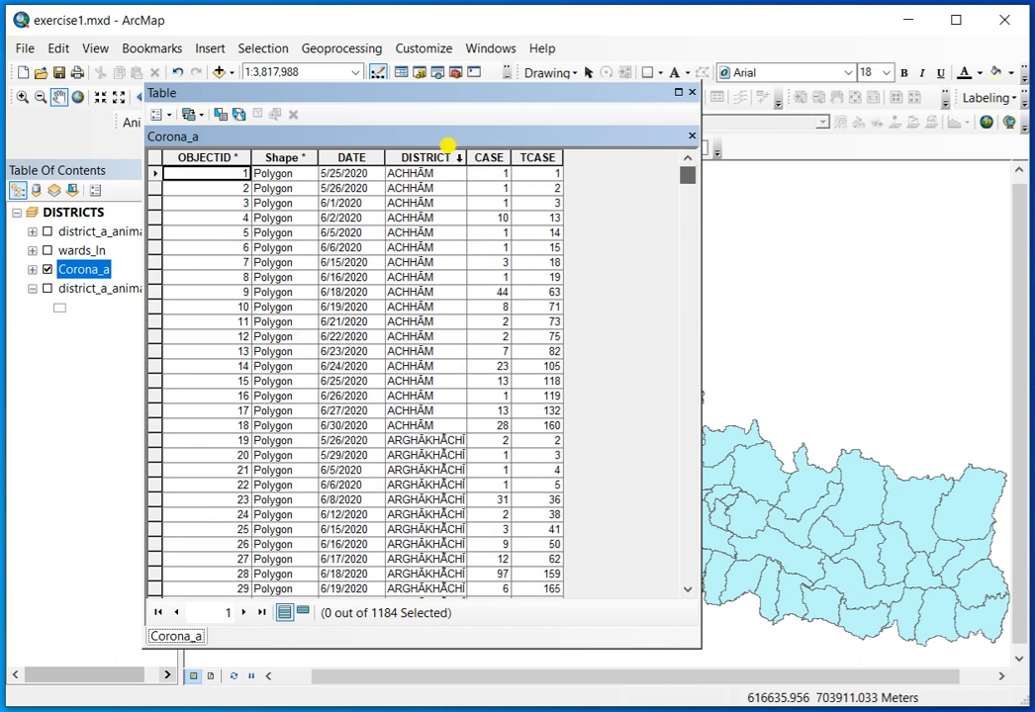
pyautogui.click(694, 93)
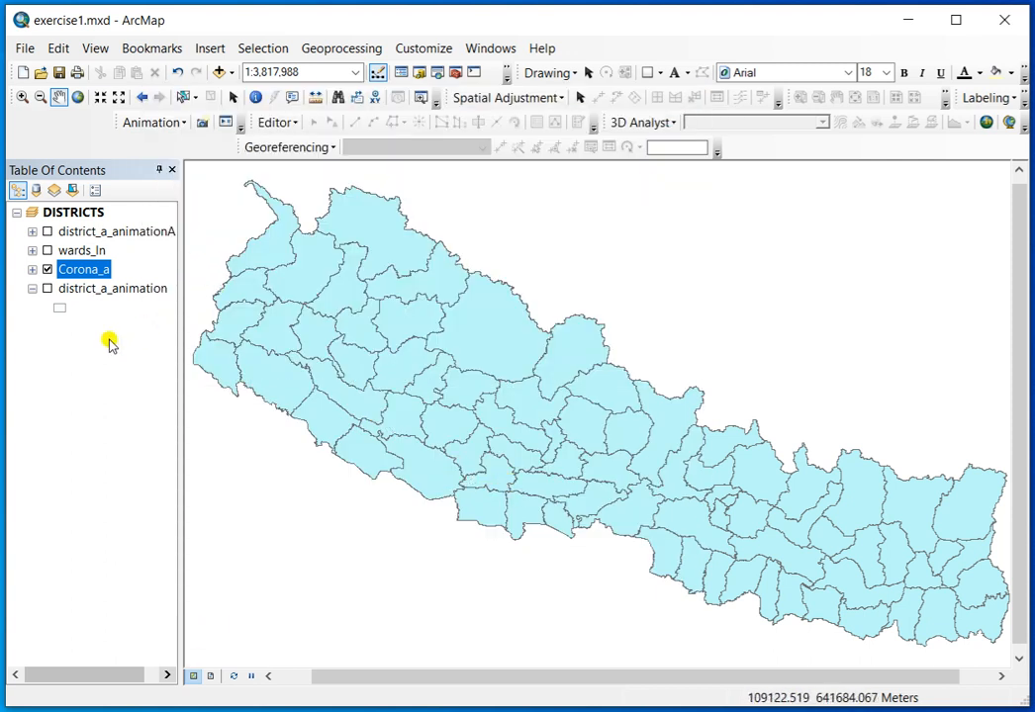
# - Hide the Corona_a layer and display the district_a_animation, district_a_animationA and wards_ln layers instead
pyautogui.click(46, 270)
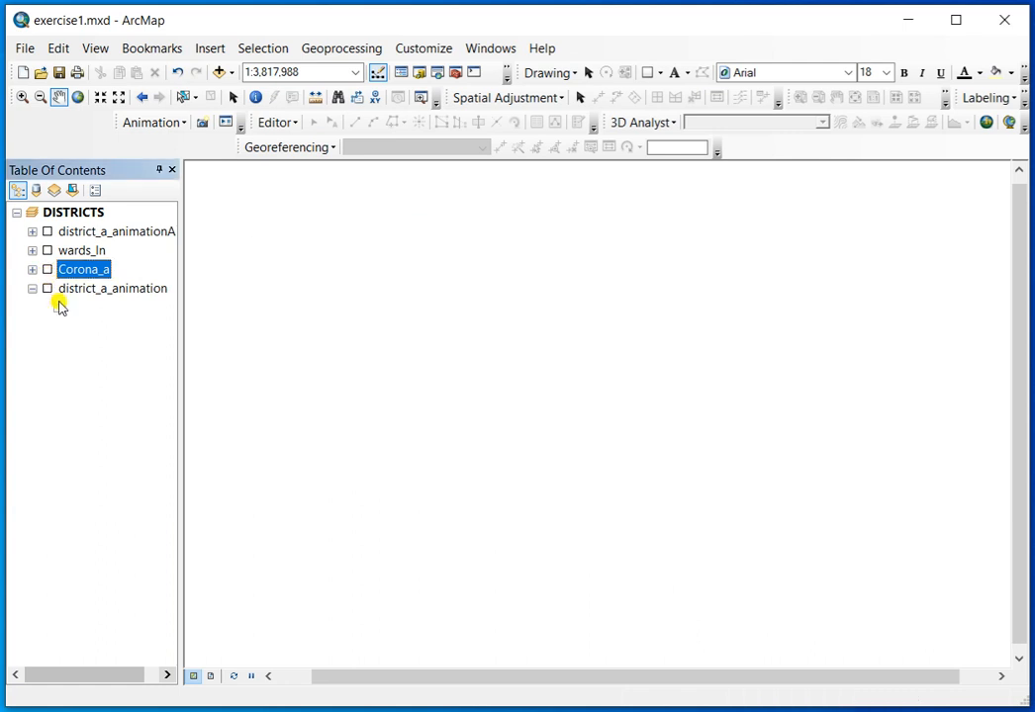
pyautogui.click(46, 289)
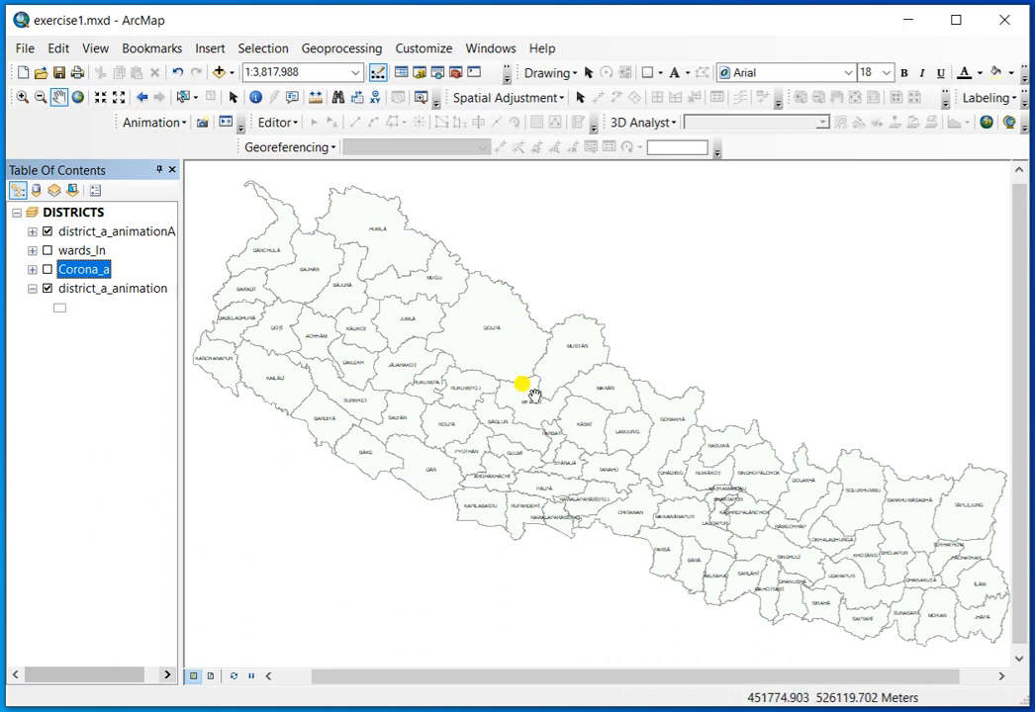
pyautogui.click(91, 252)
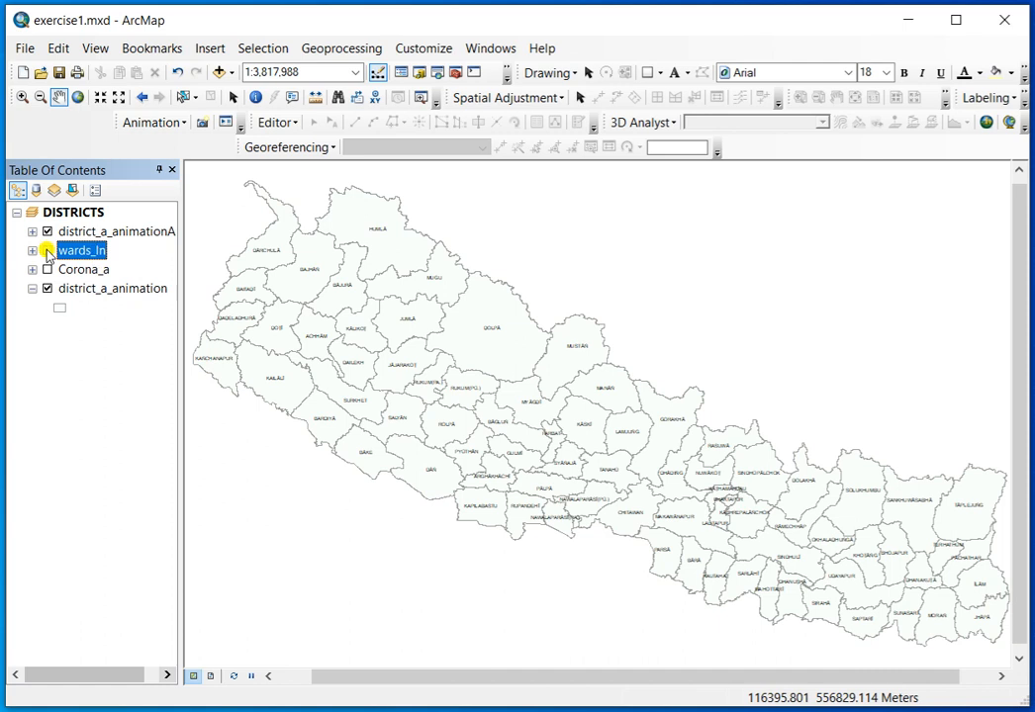
pyautogui.click(46, 252)
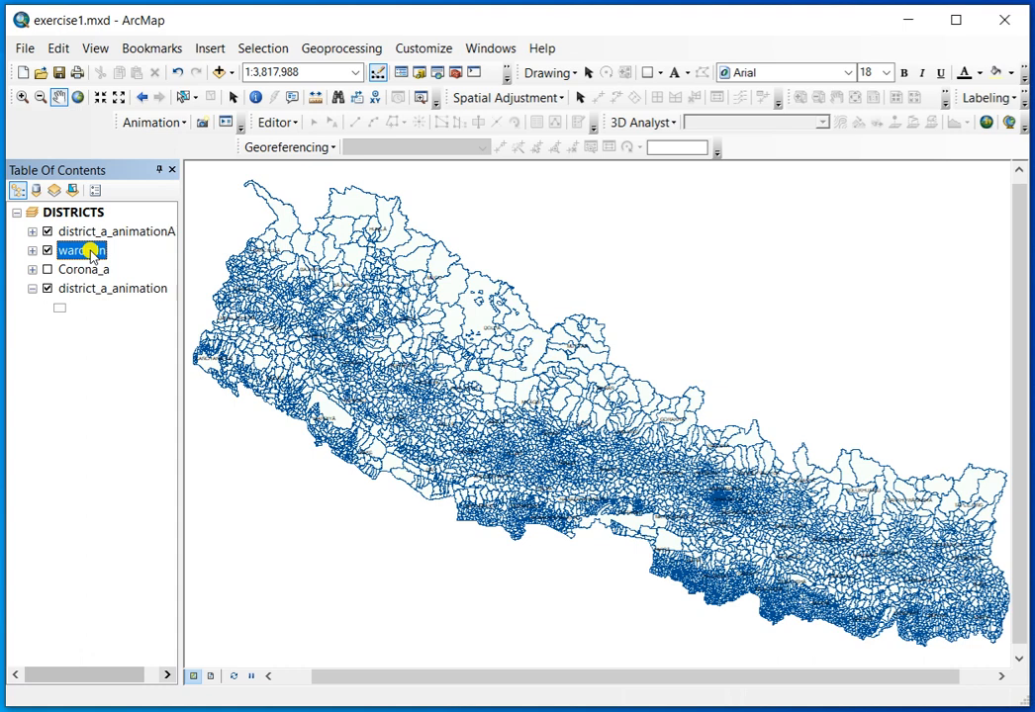
# - Choose wards_ln.lyr from the D:\EXERCISE1\SYMBOLS folder as the symbology import source for the wards_ln layer
pyautogui.doubleClick(90, 253)
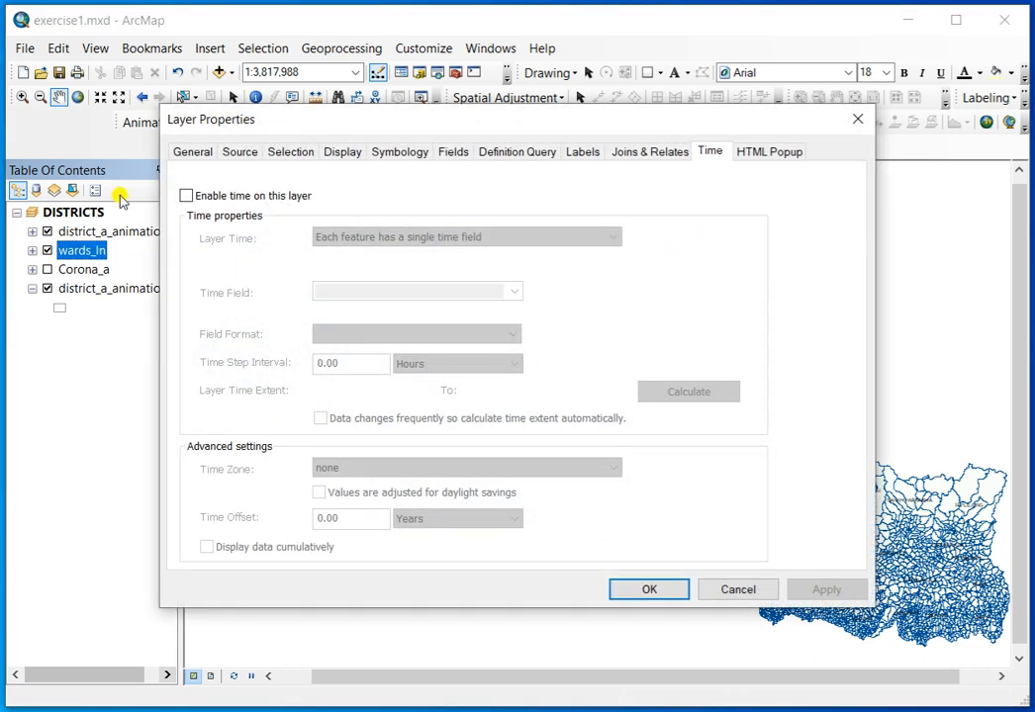
pyautogui.click(394, 158)
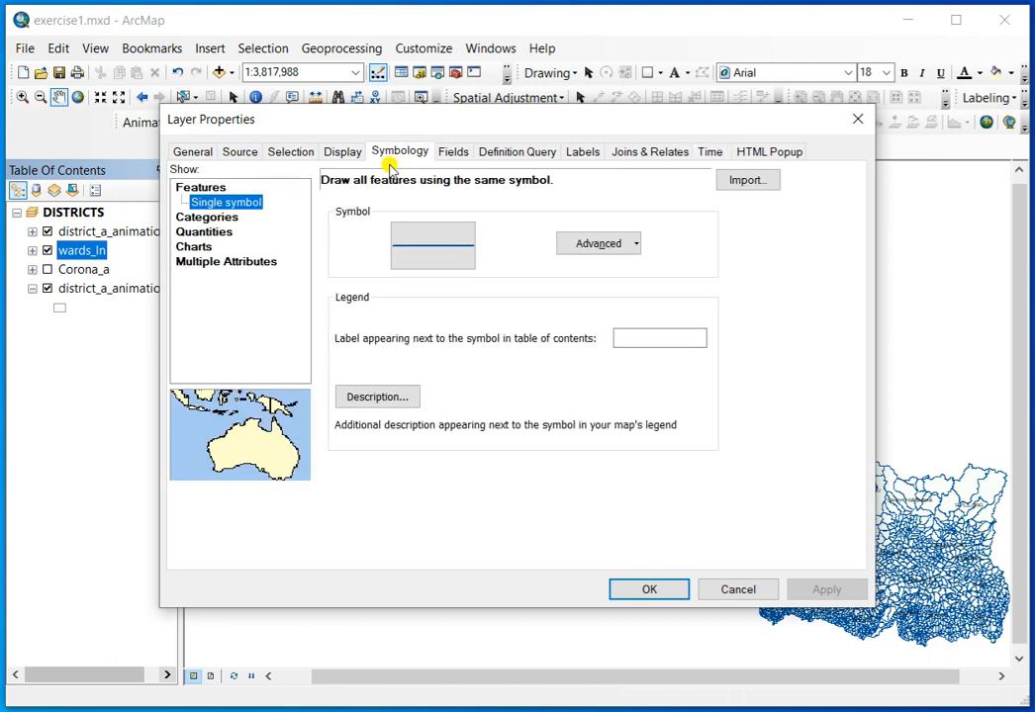
pyautogui.click(760, 184)
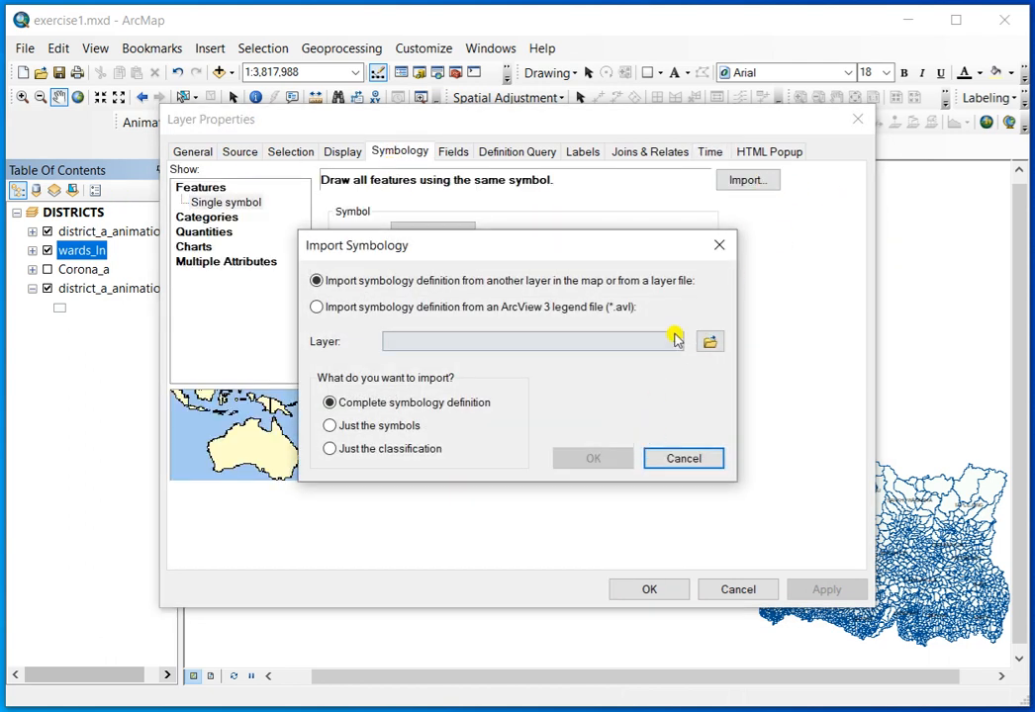
pyautogui.click(708, 342)
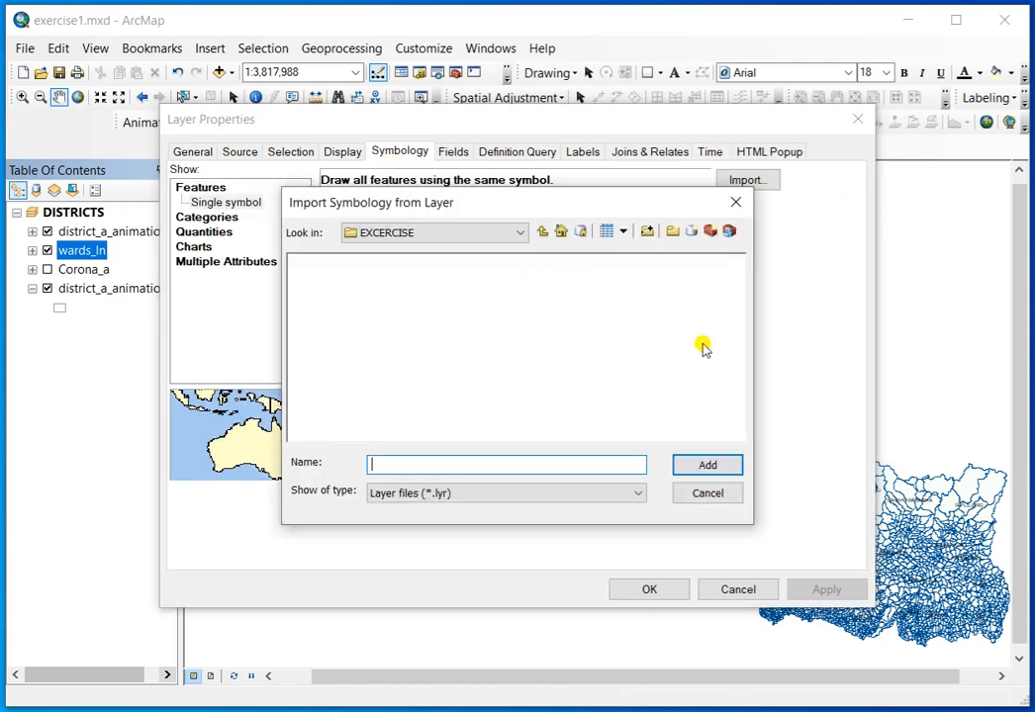
pyautogui.click(542, 234)
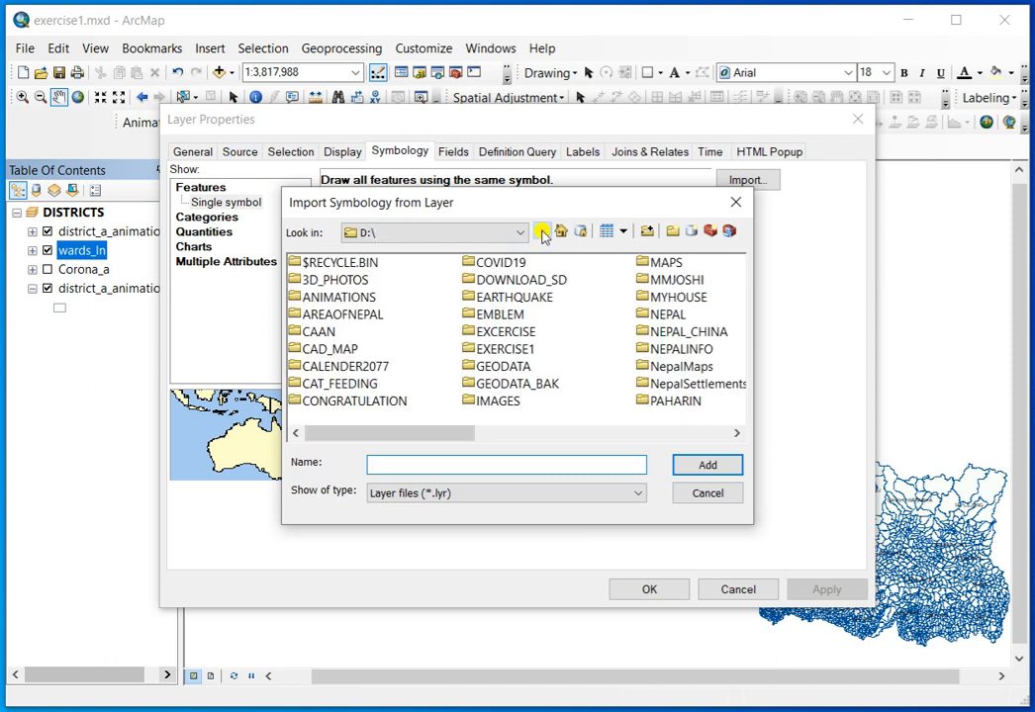
pyautogui.doubleClick(506, 351)
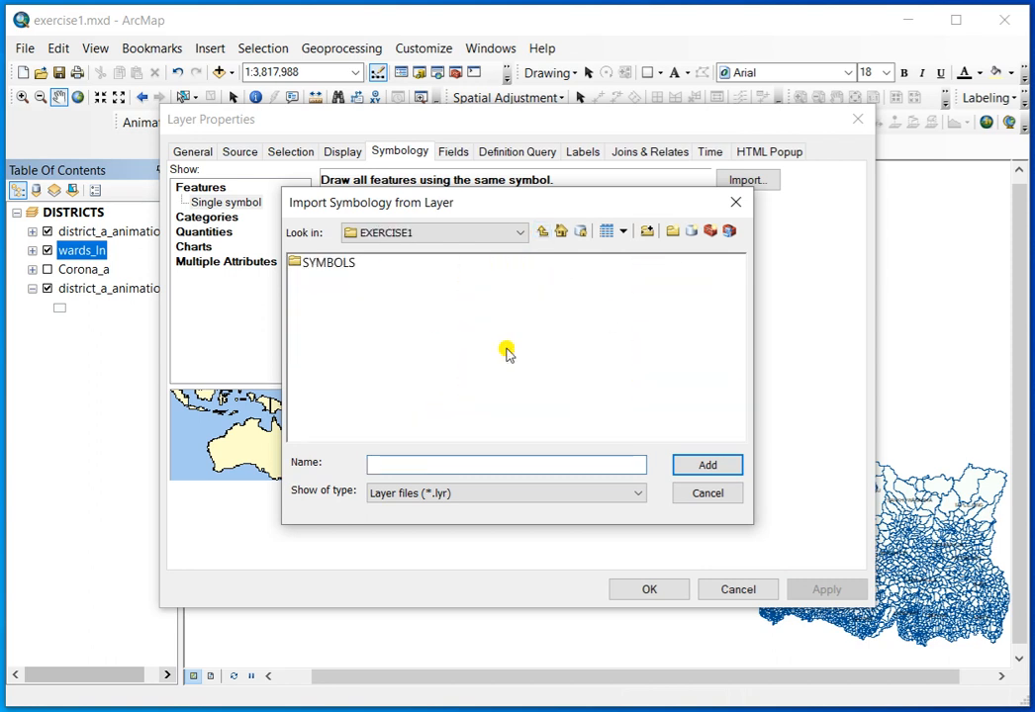
pyautogui.doubleClick(327, 262)
pyautogui.click(307, 297)
pyautogui.click(702, 465)
# - Import the complete symbology definition with FCODE as the value field, apply it to wards_ln, and collapse the layer's legend
pyautogui.click(605, 457)
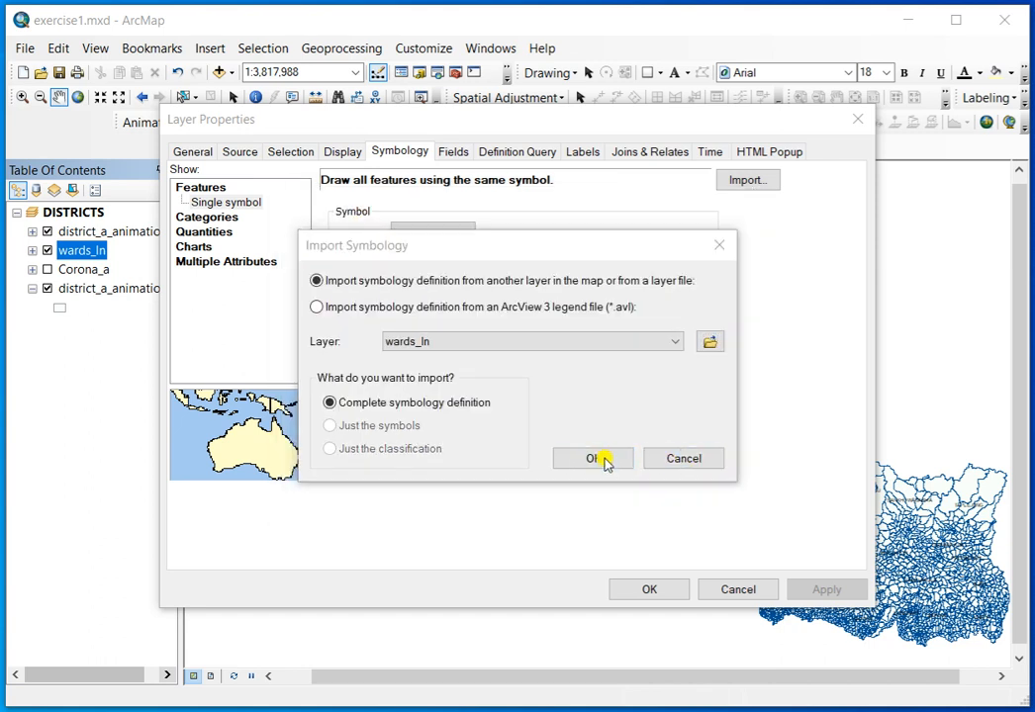
pyautogui.click(554, 528)
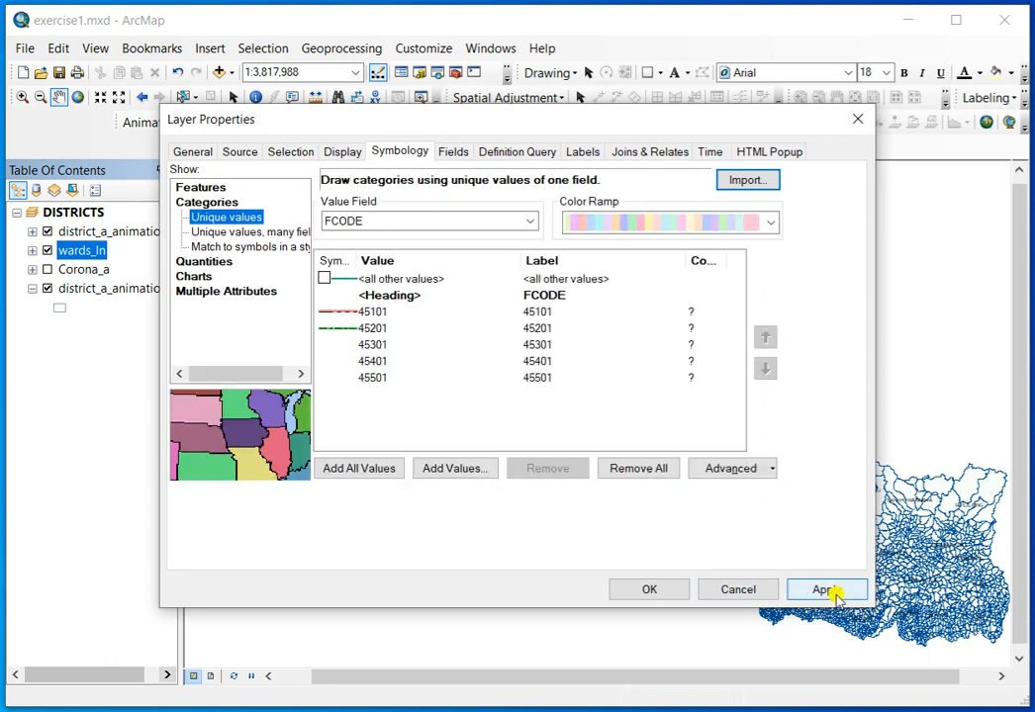
pyautogui.click(827, 591)
pyautogui.click(649, 590)
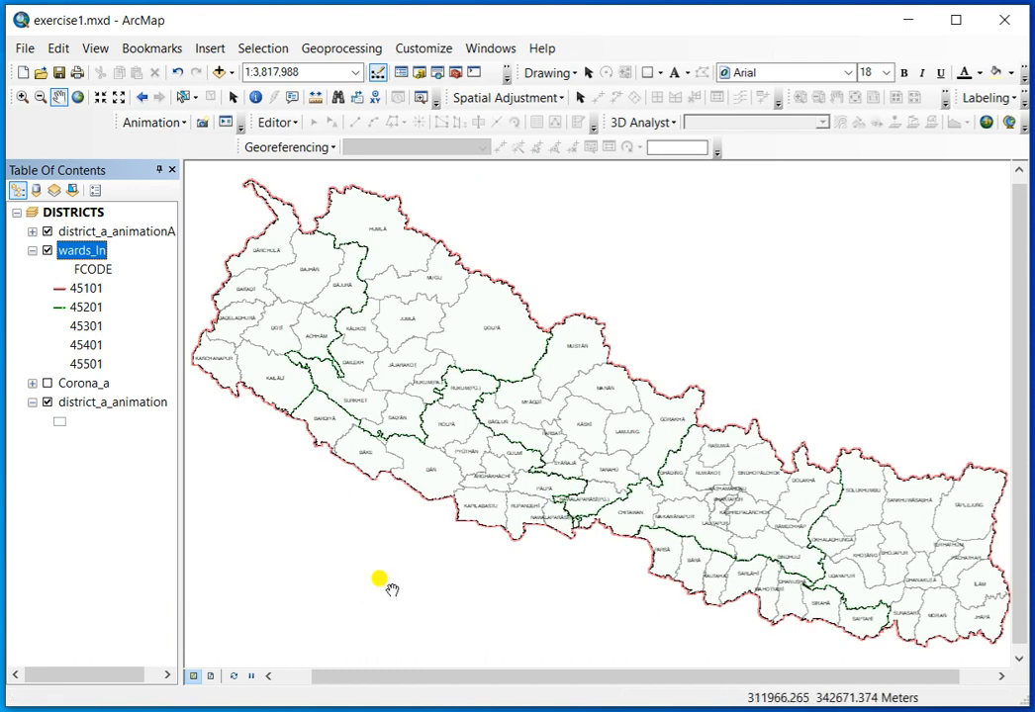
pyautogui.click(32, 251)
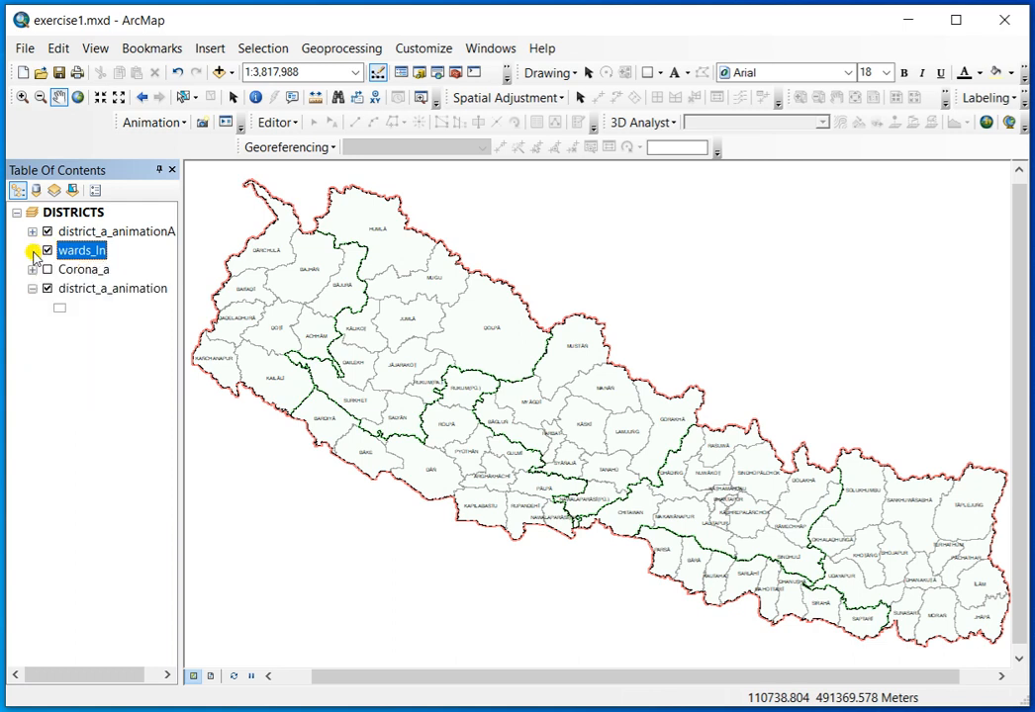
# - Review the DATE, DISTRICT, CASE and TCASE fields in the Corona_a attribute table
pyautogui.click(87, 270)
pyautogui.rightClick(91, 274)
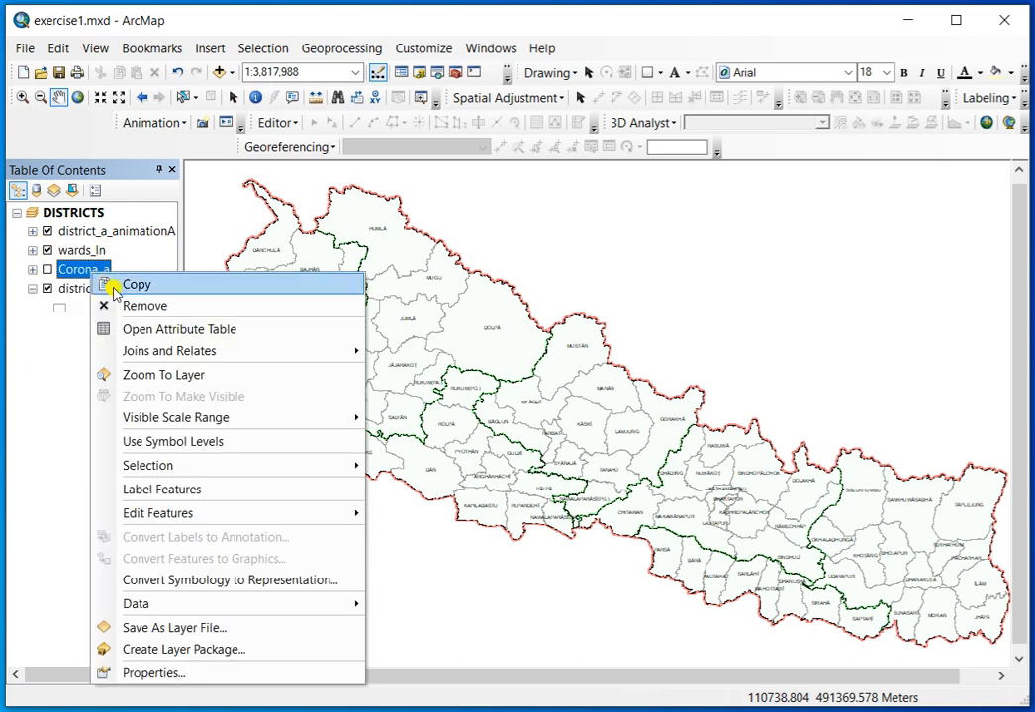
pyautogui.click(144, 329)
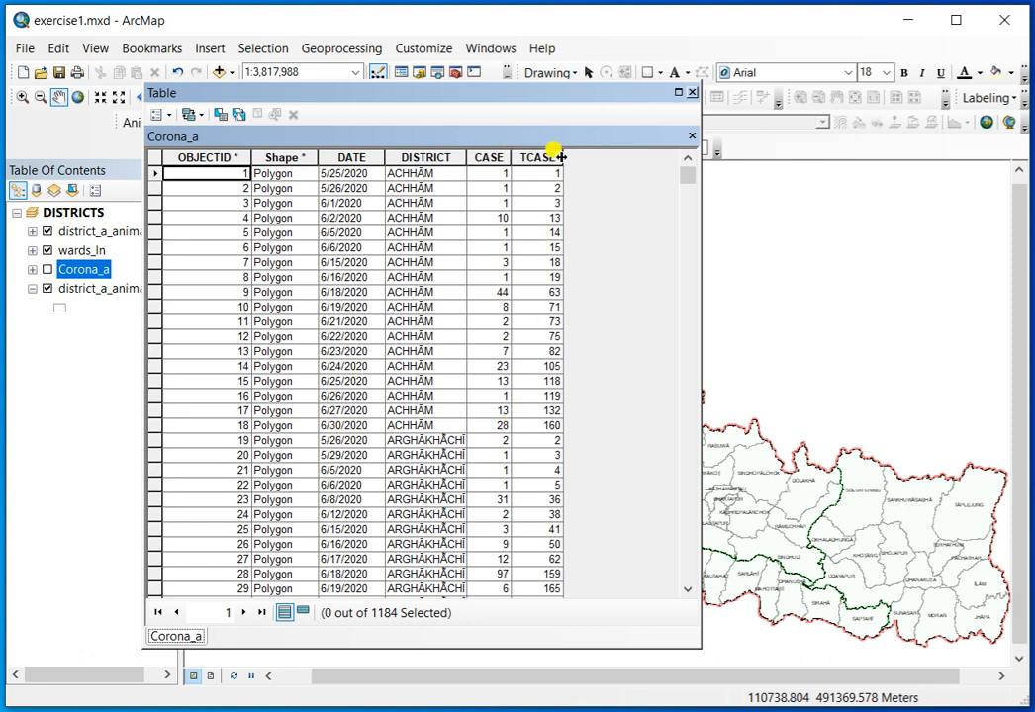
pyautogui.click(692, 92)
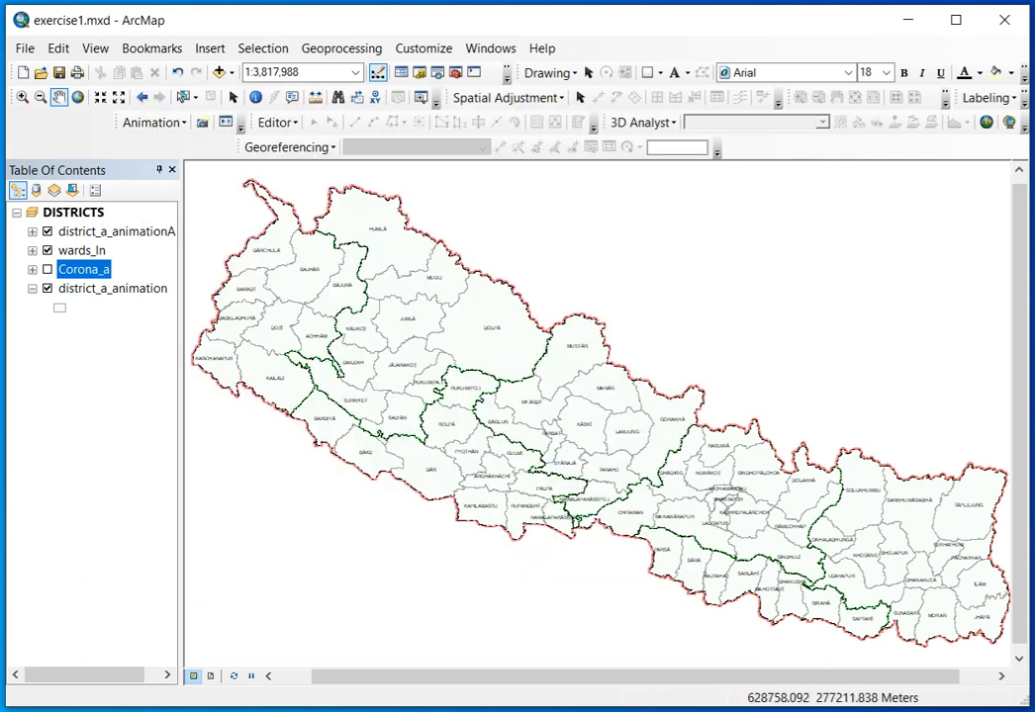
# - Show only the Corona_a layer, hiding wards_ln, district_a_animationA and district_a_animation
pyautogui.click(81, 272)
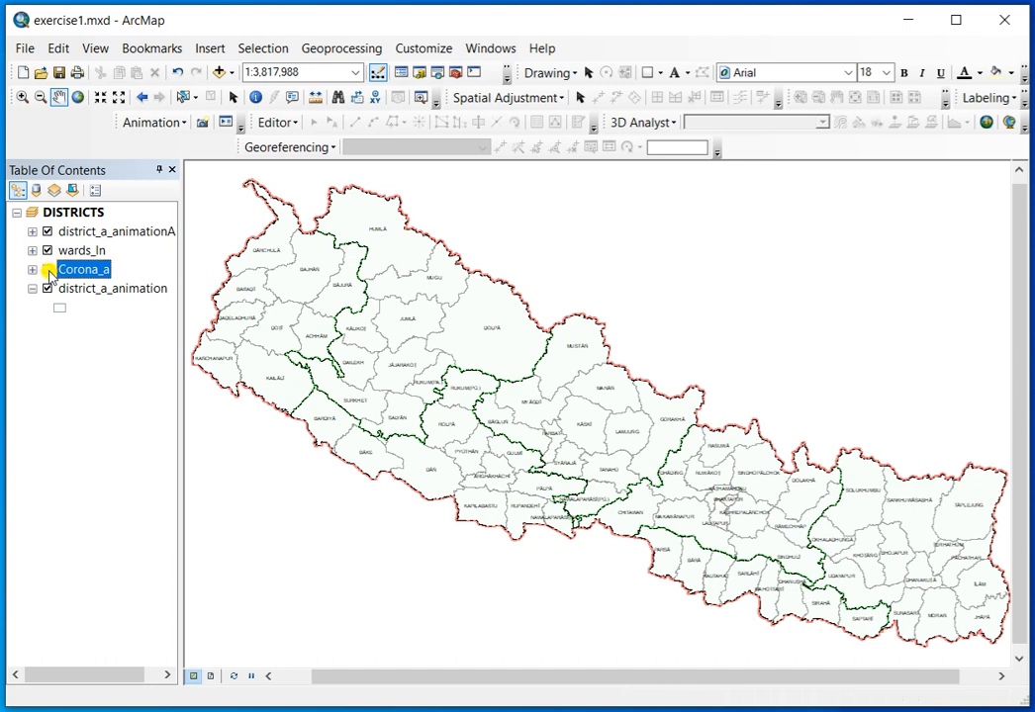
pyautogui.click(47, 270)
pyautogui.click(46, 250)
pyautogui.click(47, 232)
pyautogui.click(45, 288)
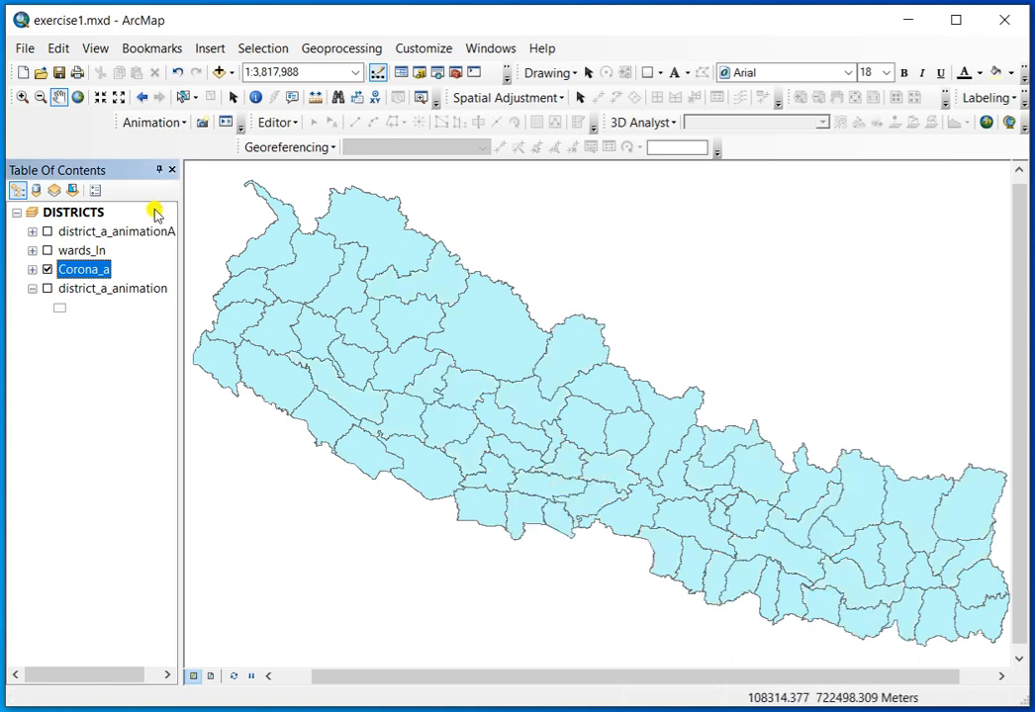
# - Import the complete symbology definition from Corona_a_shade.lyr into the Corona_a layer, matching the TCASE value field, and apply it
pyautogui.doubleClick(86, 272)
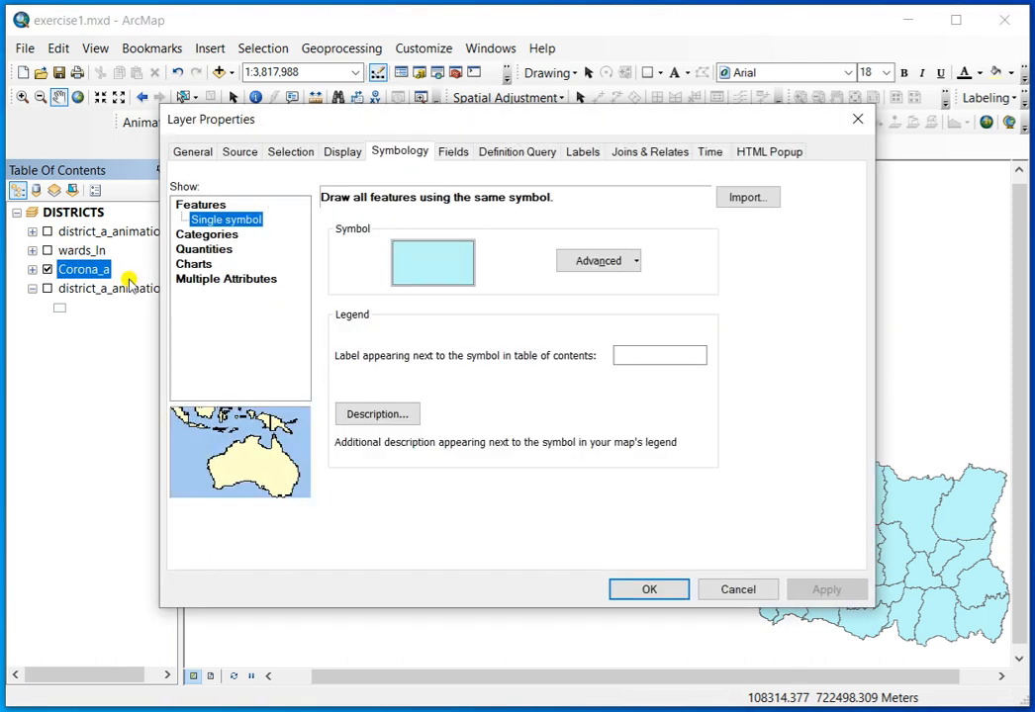
pyautogui.click(749, 197)
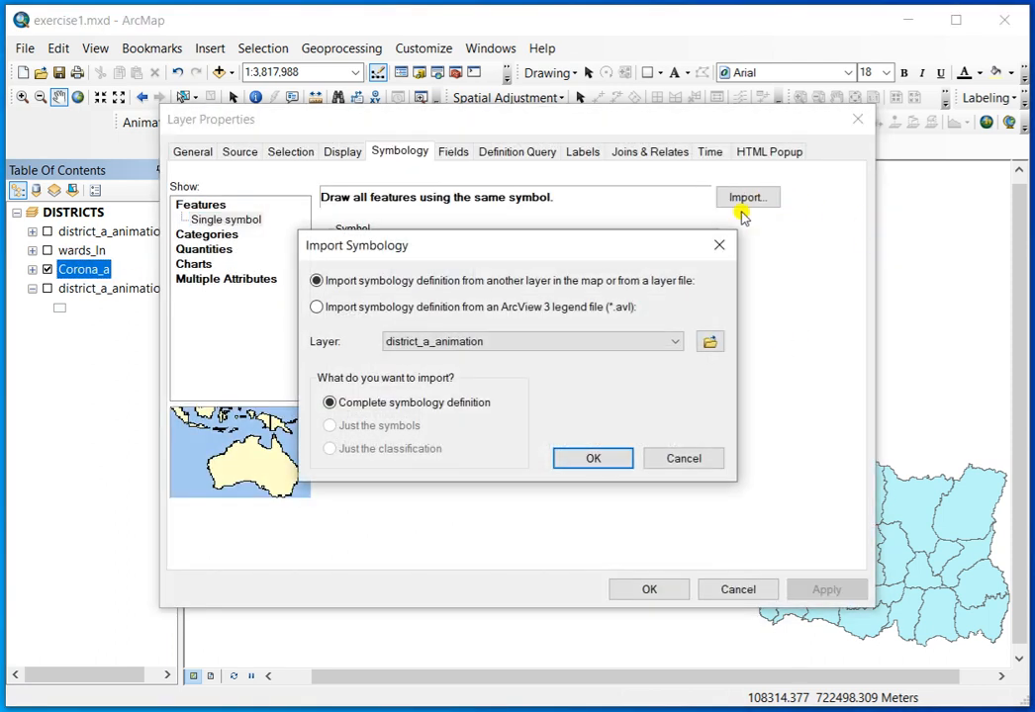
pyautogui.click(710, 344)
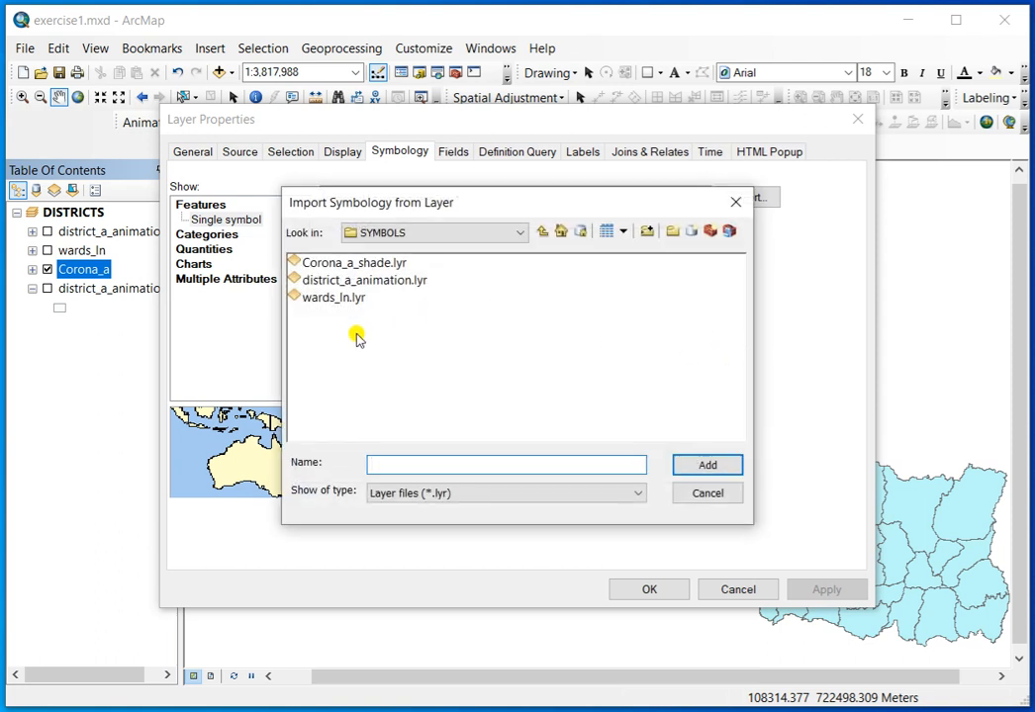
pyautogui.click(341, 263)
pyautogui.click(706, 463)
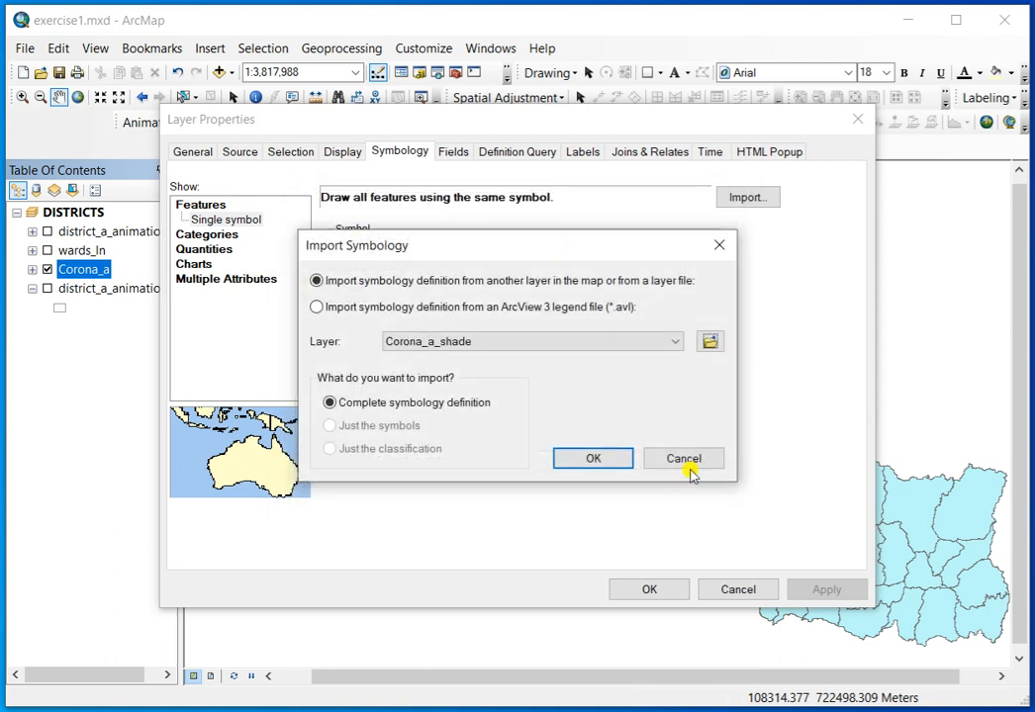
pyautogui.click(590, 456)
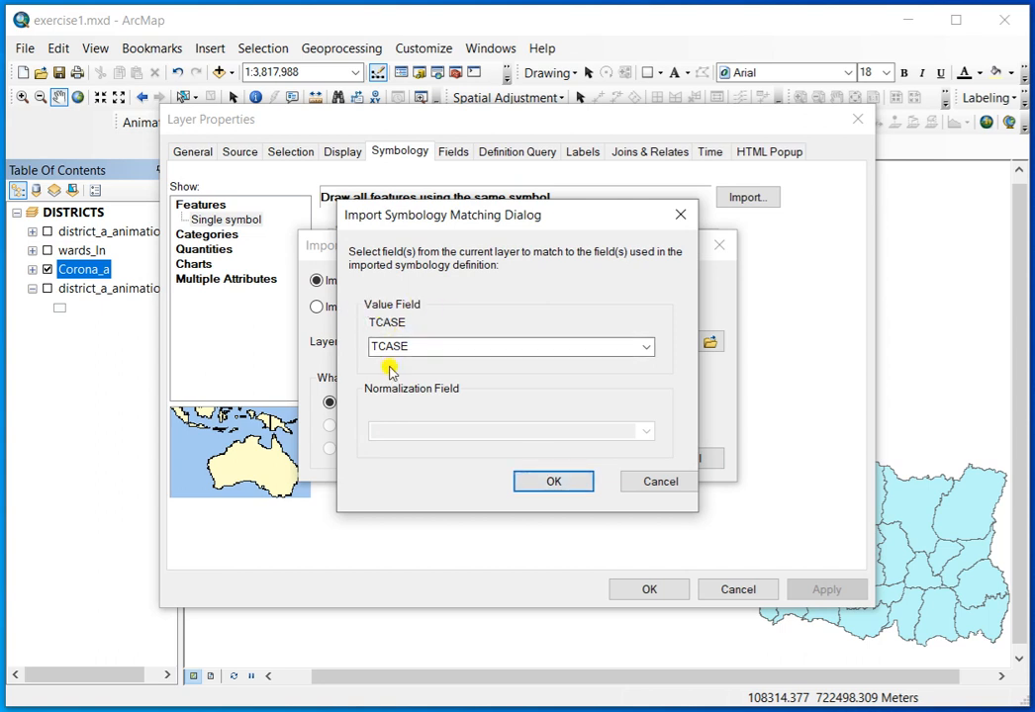
pyautogui.click(547, 480)
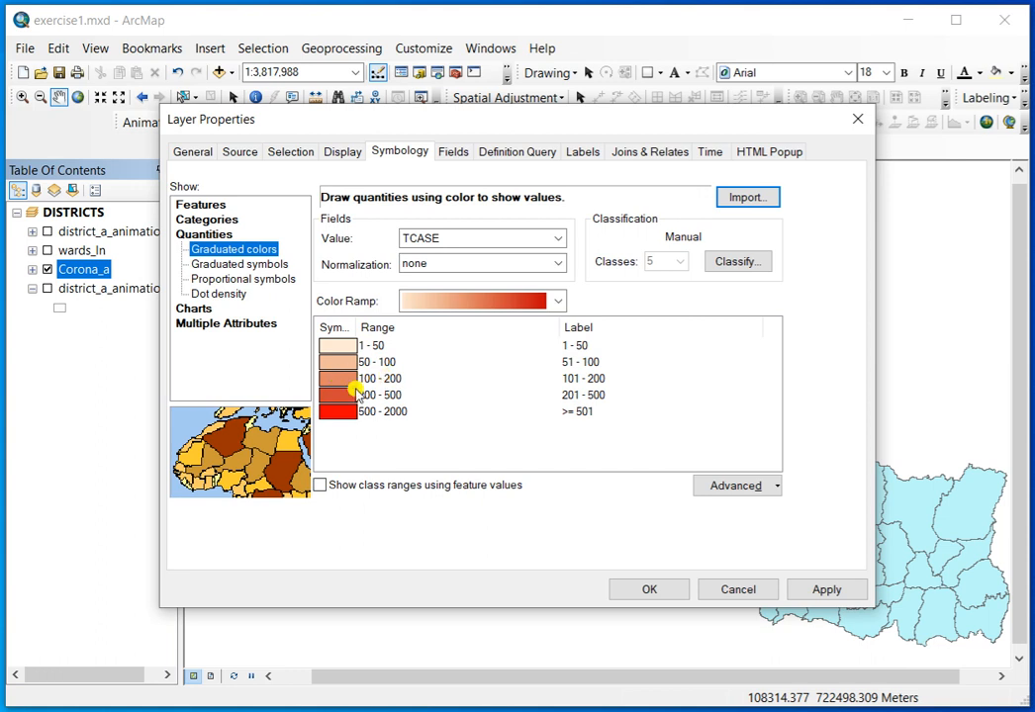
pyautogui.click(827, 591)
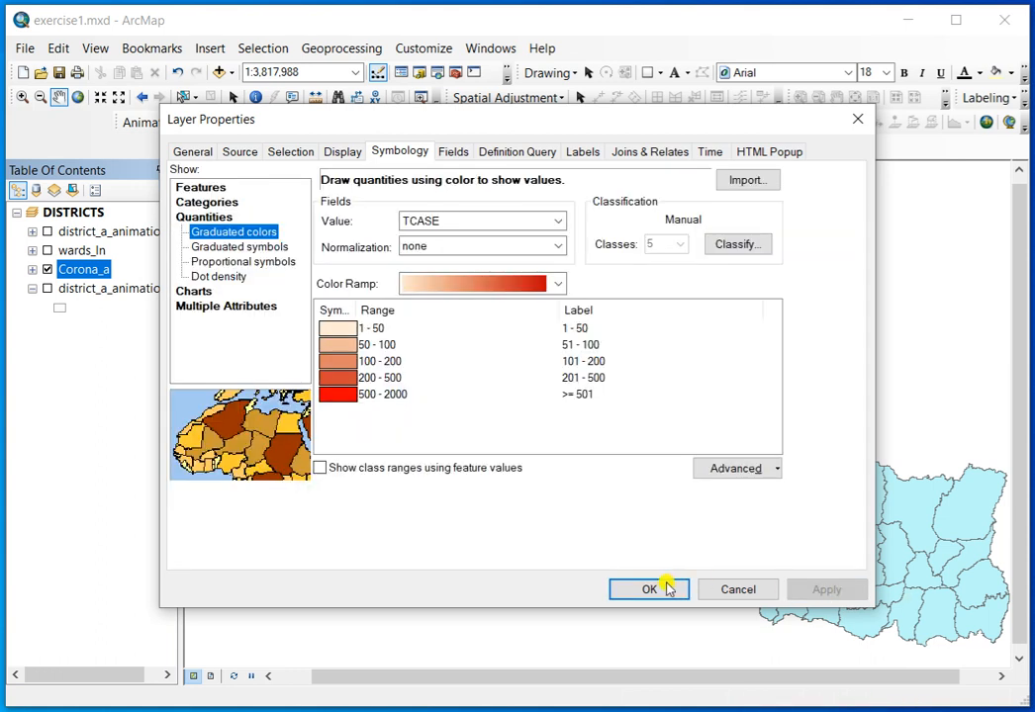
pyautogui.click(648, 590)
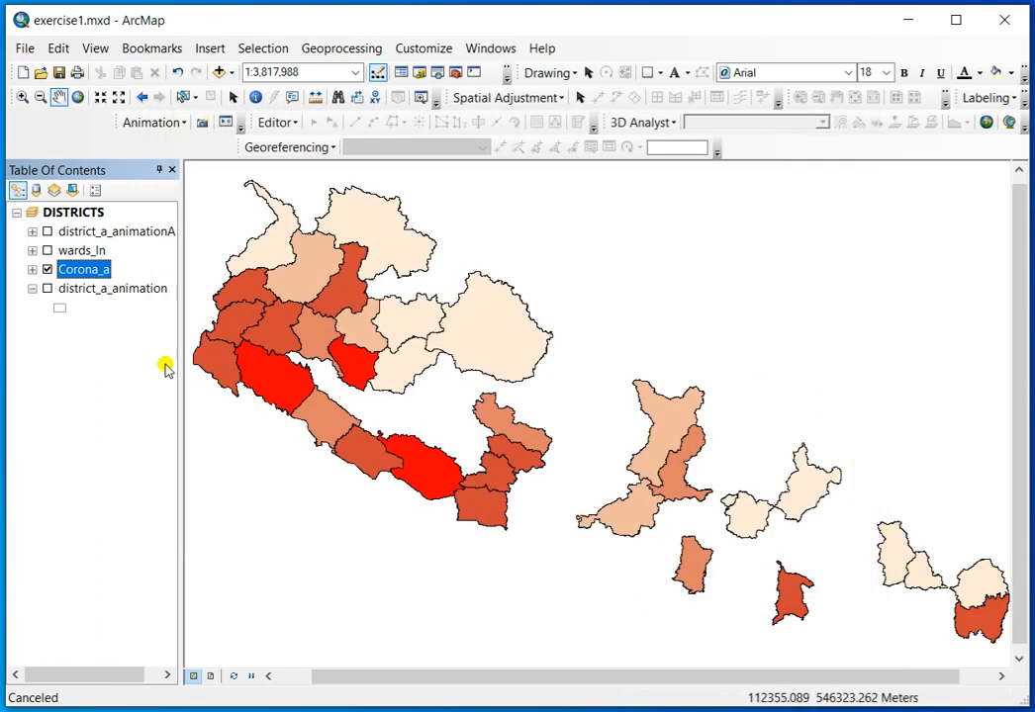
# - Redraw the shaded Corona_a layer by switching its visibility off and on, and hide it
pyautogui.click(47, 270)
pyautogui.click(47, 270)
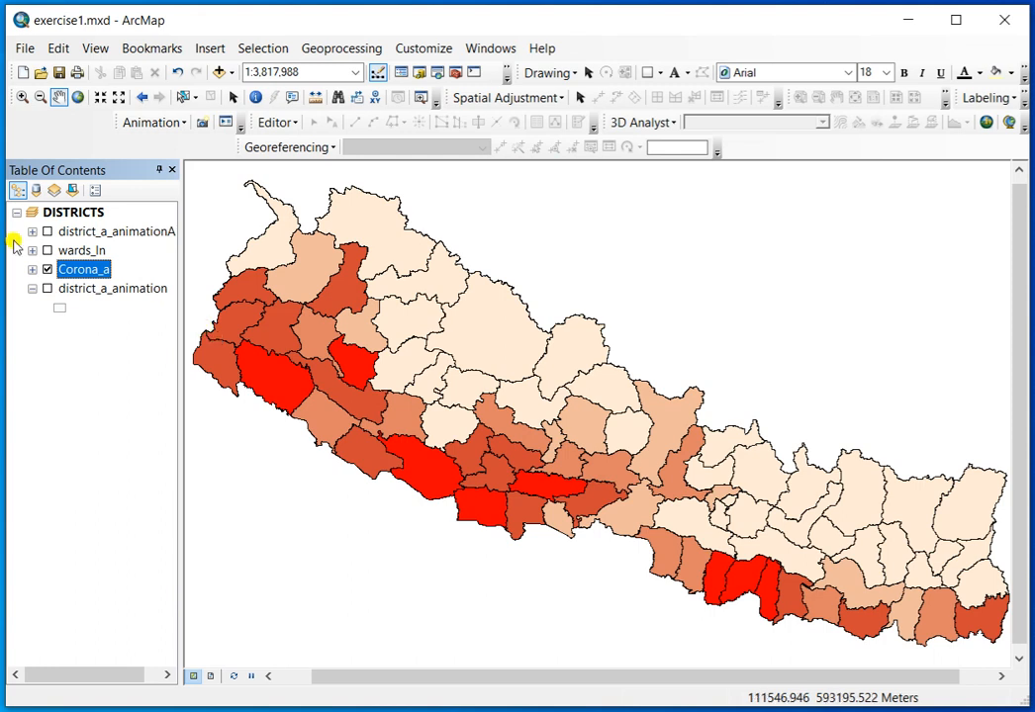
pyautogui.click(48, 271)
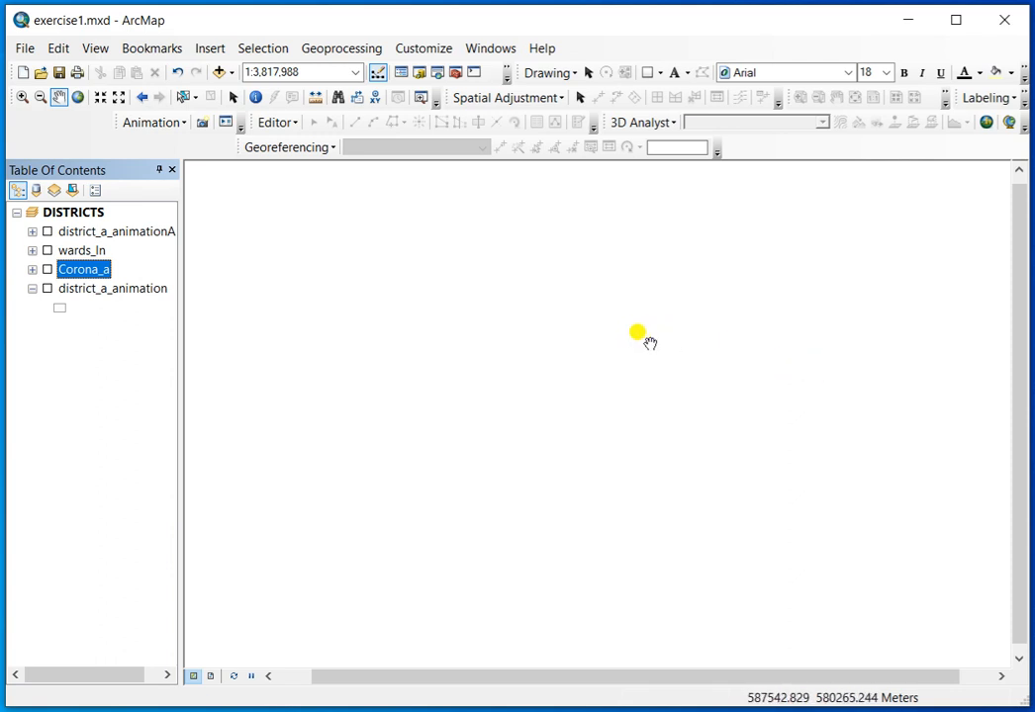
# - Enable time on the Corona_a layer using DATE as the single time field, and calculate the layer's time extent
pyautogui.rightClick(83, 273)
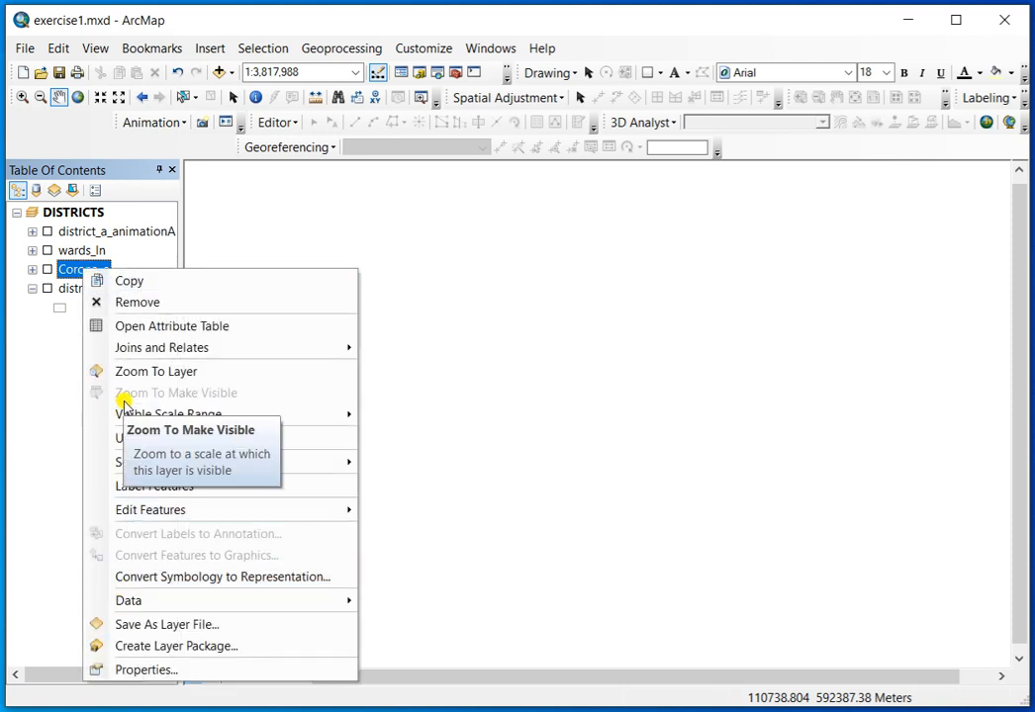
pyautogui.click(145, 670)
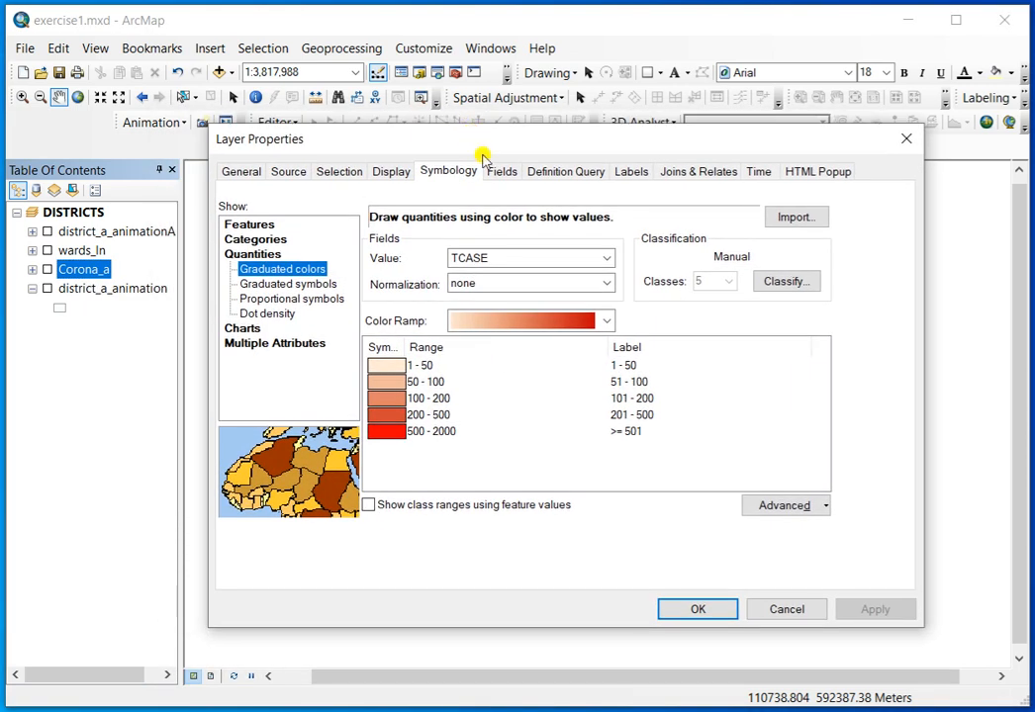
pyautogui.click(757, 172)
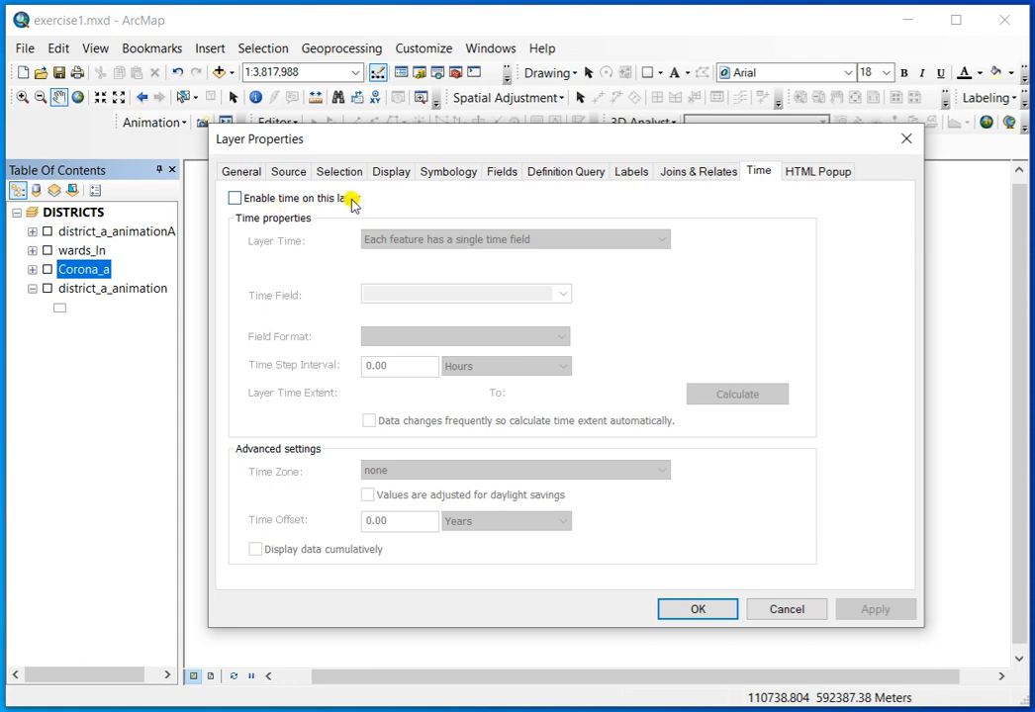
pyautogui.click(234, 199)
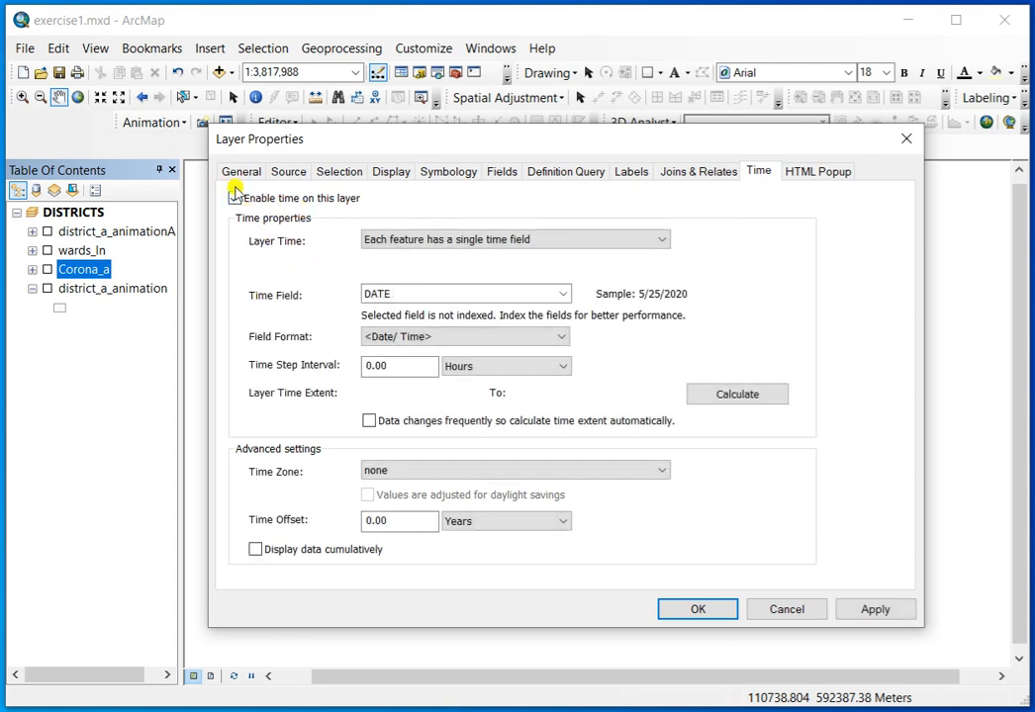
pyautogui.click(561, 294)
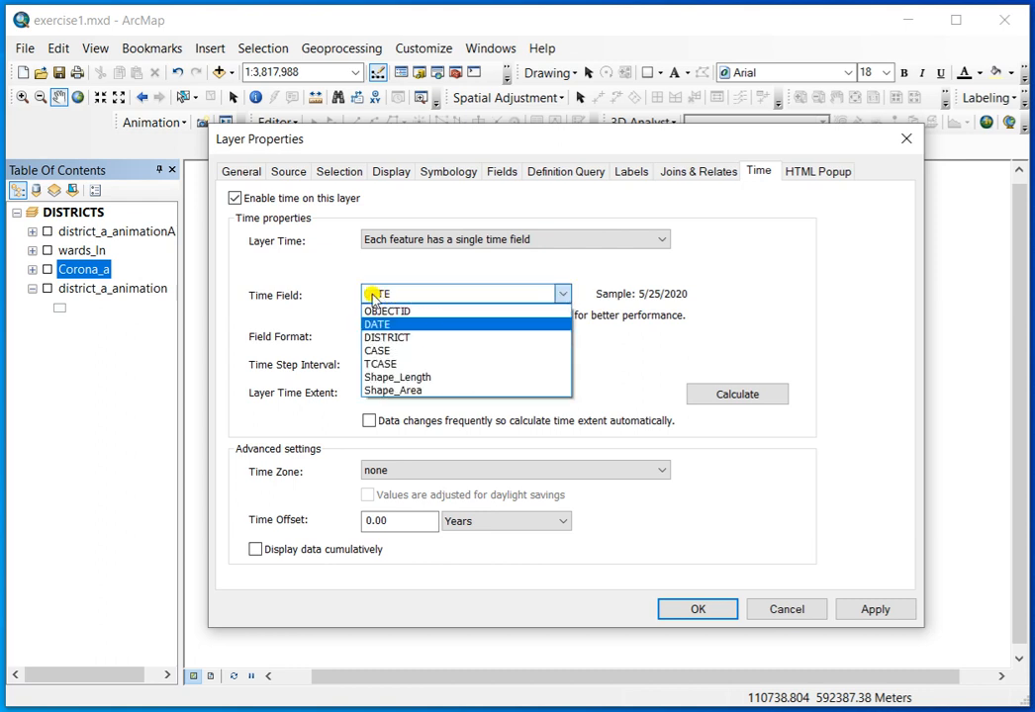
pyautogui.click(561, 294)
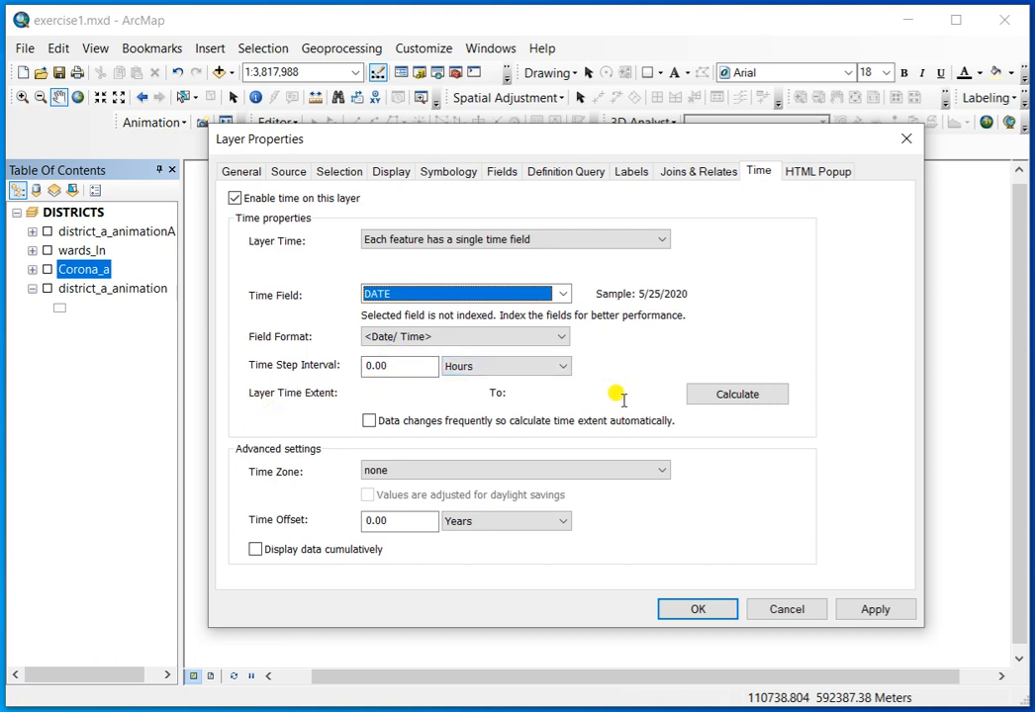
pyautogui.click(729, 396)
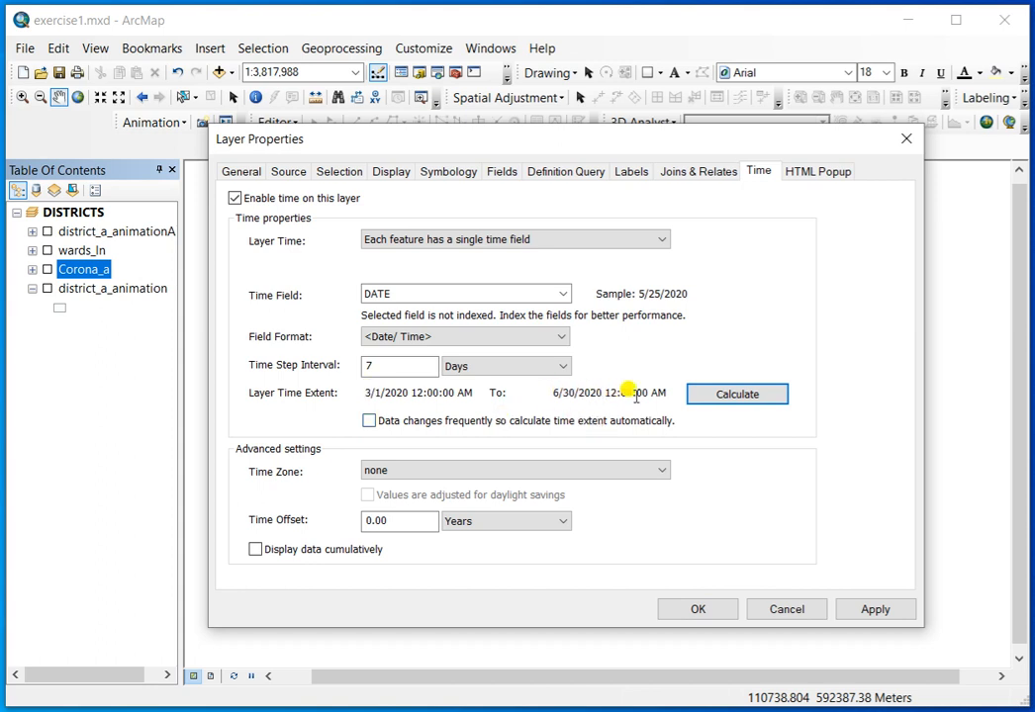
# - Set the Corona_a time step interval to 1 day, display the data cumulatively, and apply the time settings
pyautogui.click(379, 366)
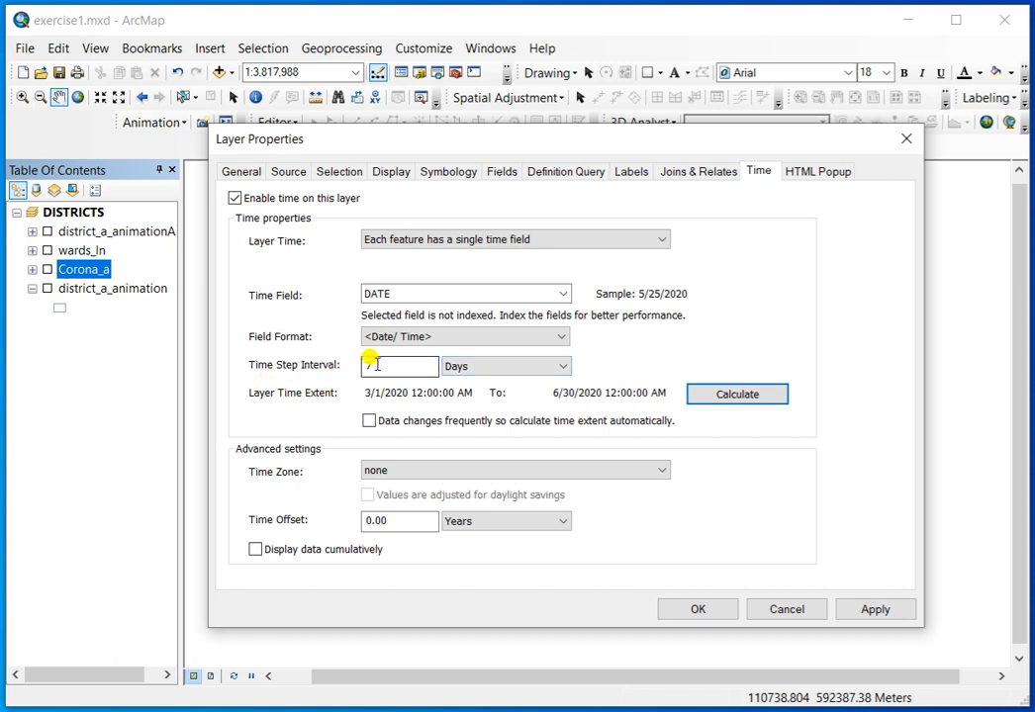
pyautogui.press('BackSpace')
pyautogui.write('7')
pyautogui.moveTo(372, 365); pyautogui.dragTo(341, 365)
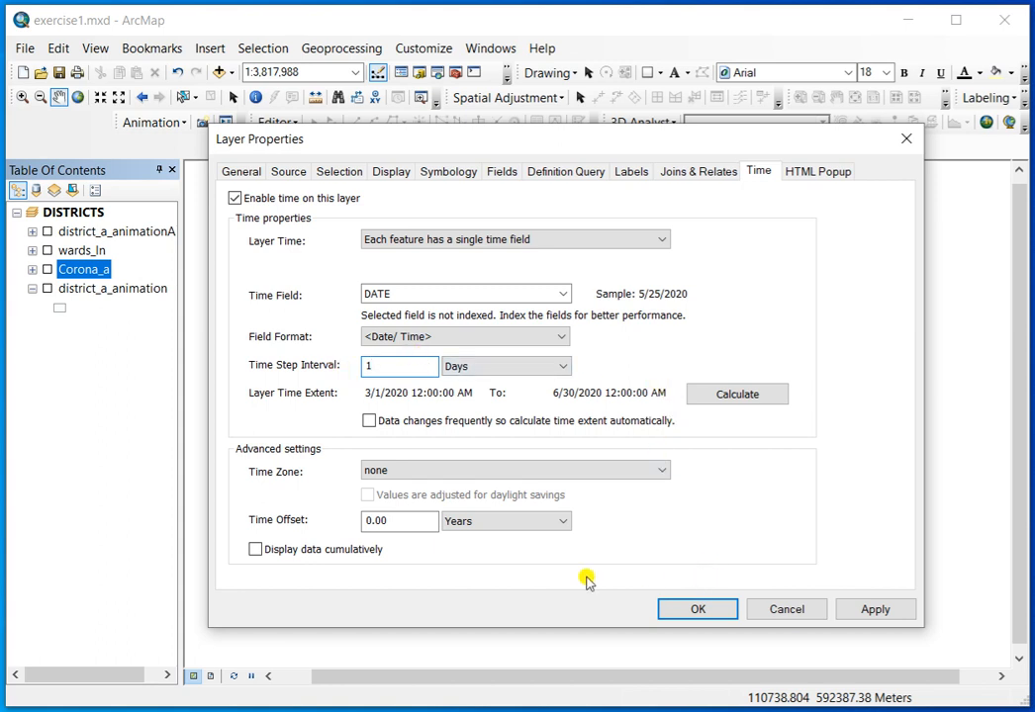
pyautogui.click(255, 550)
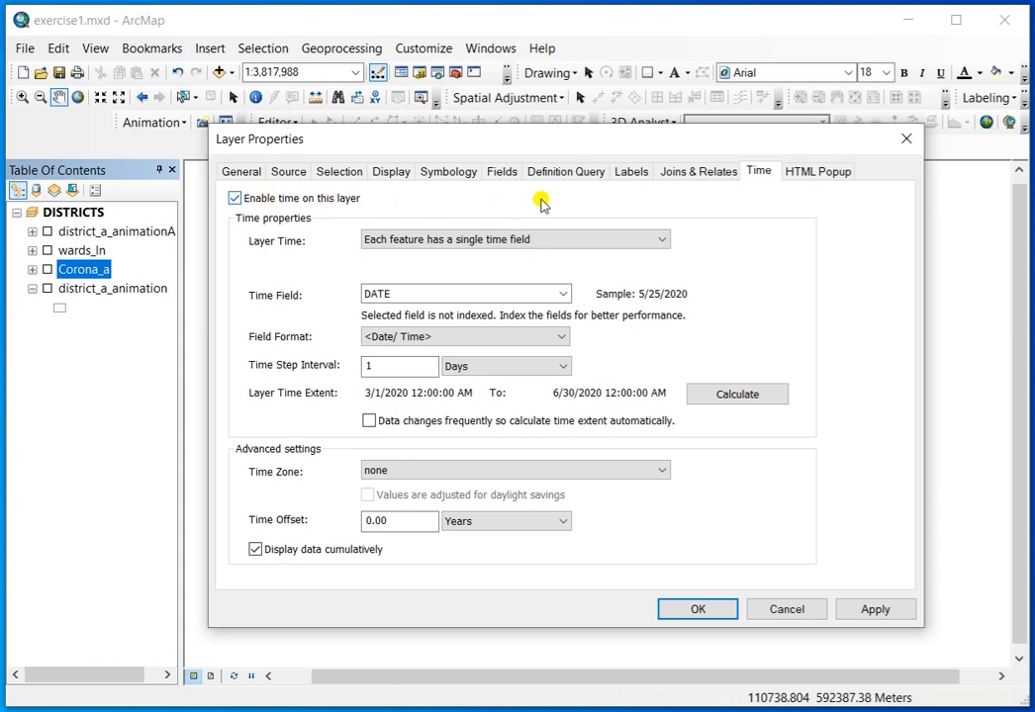
pyautogui.click(902, 613)
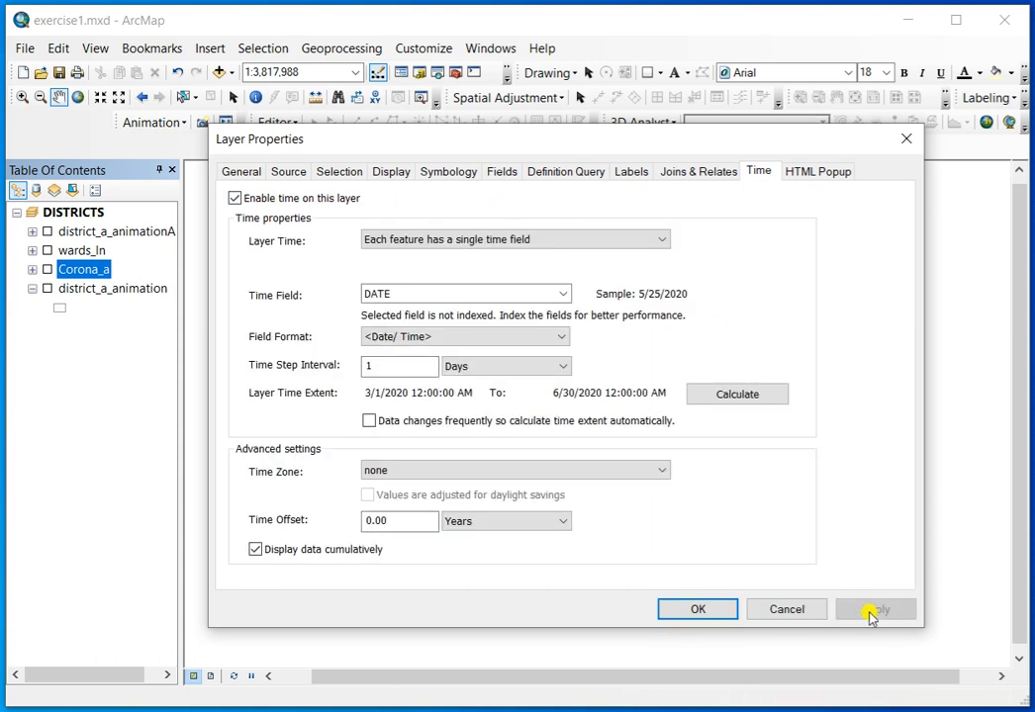
pyautogui.click(692, 609)
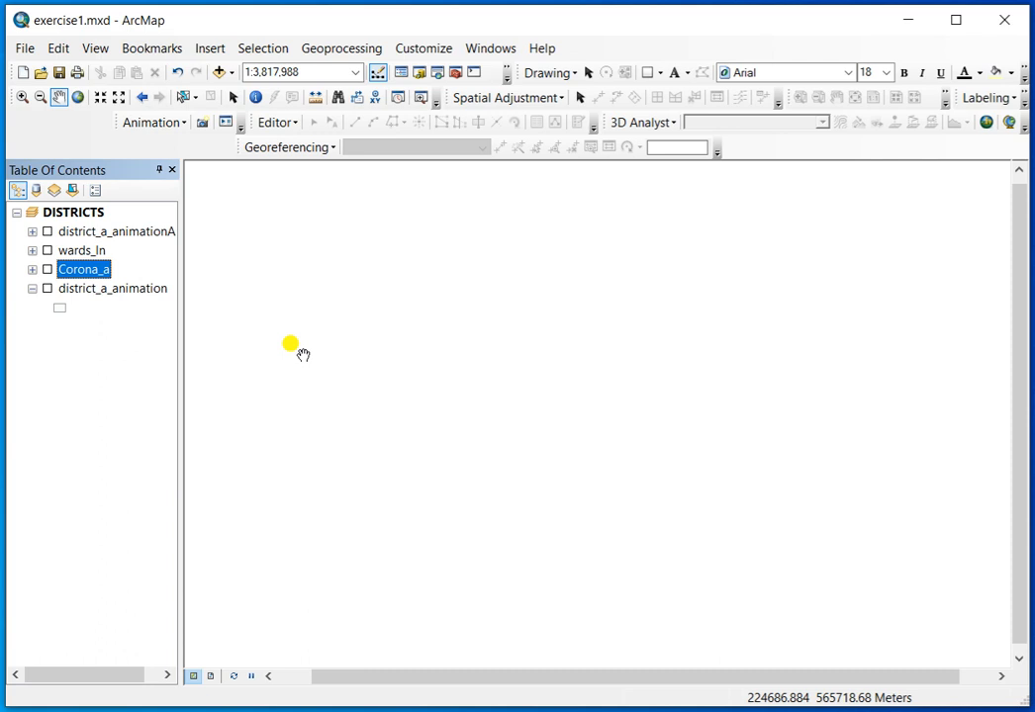
# - Review the saved time settings in the Corona_a layer properties
pyautogui.rightClick(104, 274)
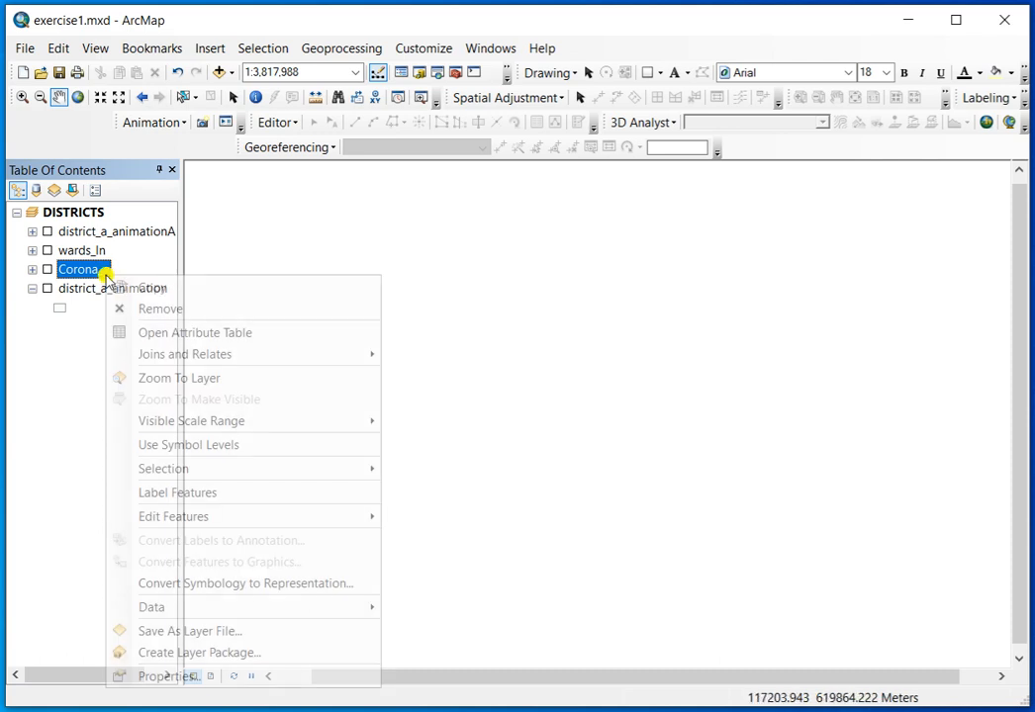
pyautogui.click(164, 675)
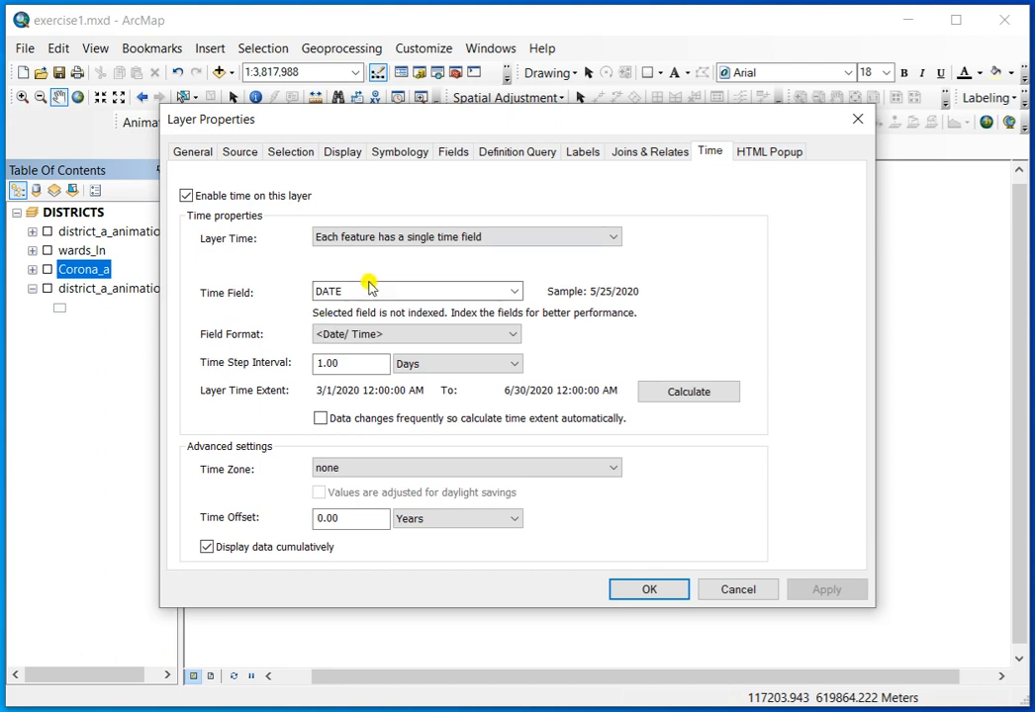
pyautogui.click(861, 120)
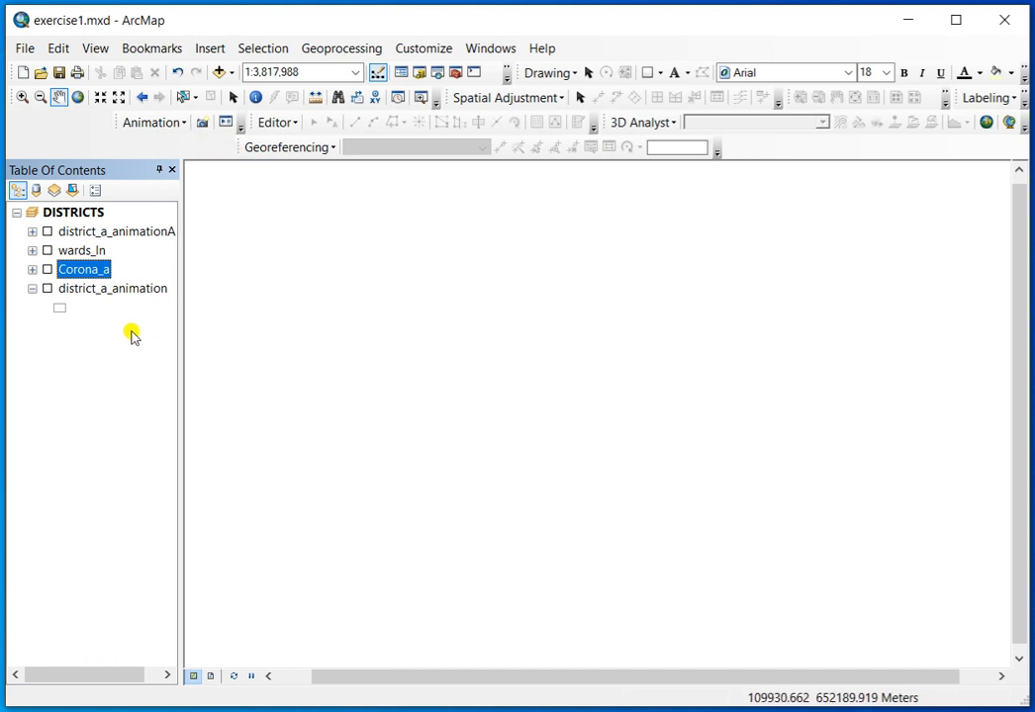
# - Show the district_a_animationA, wards_ln, Corona_a and district_a_animation layers on the map
pyautogui.click(47, 289)
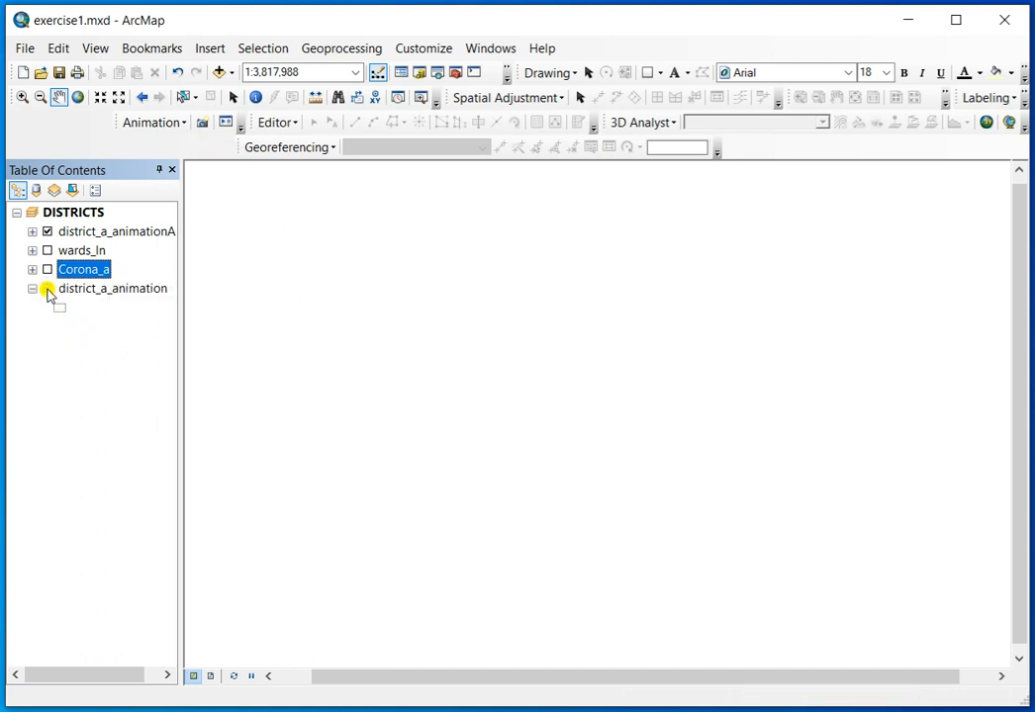
pyautogui.click(46, 269)
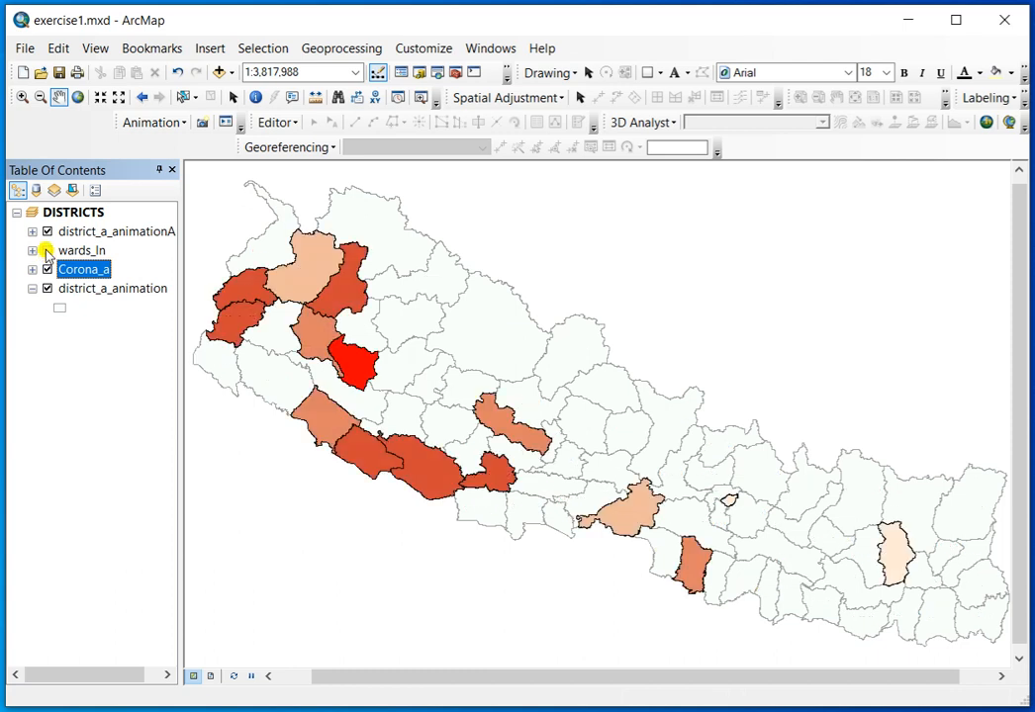
pyautogui.click(47, 252)
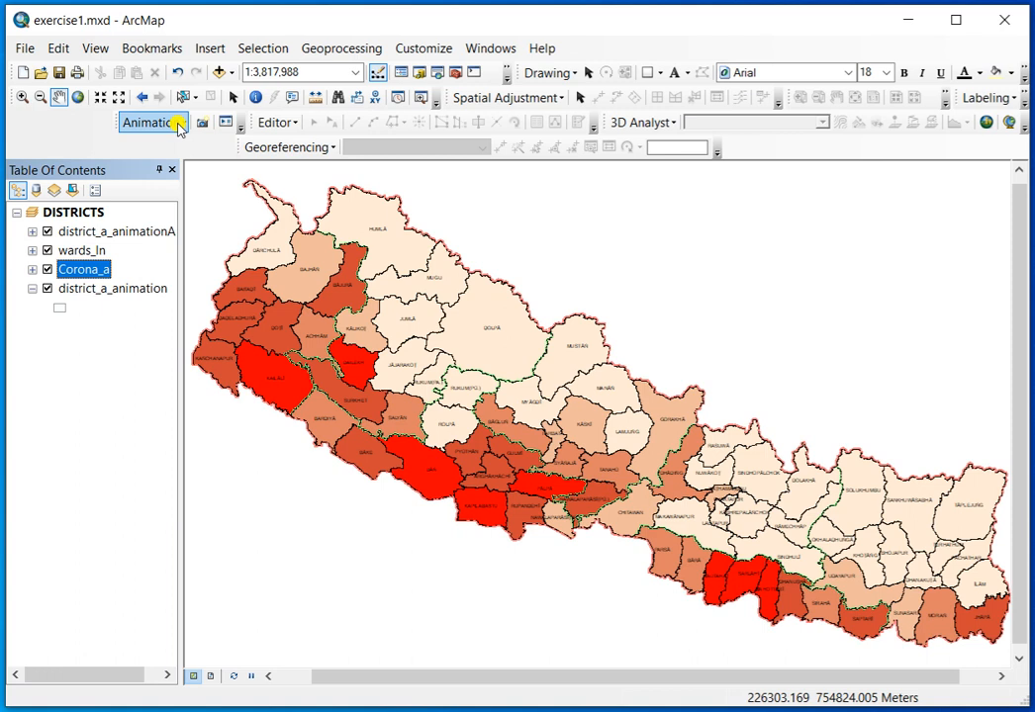
# - Create a time animation track from the time-enabled map
pyautogui.click(148, 122)
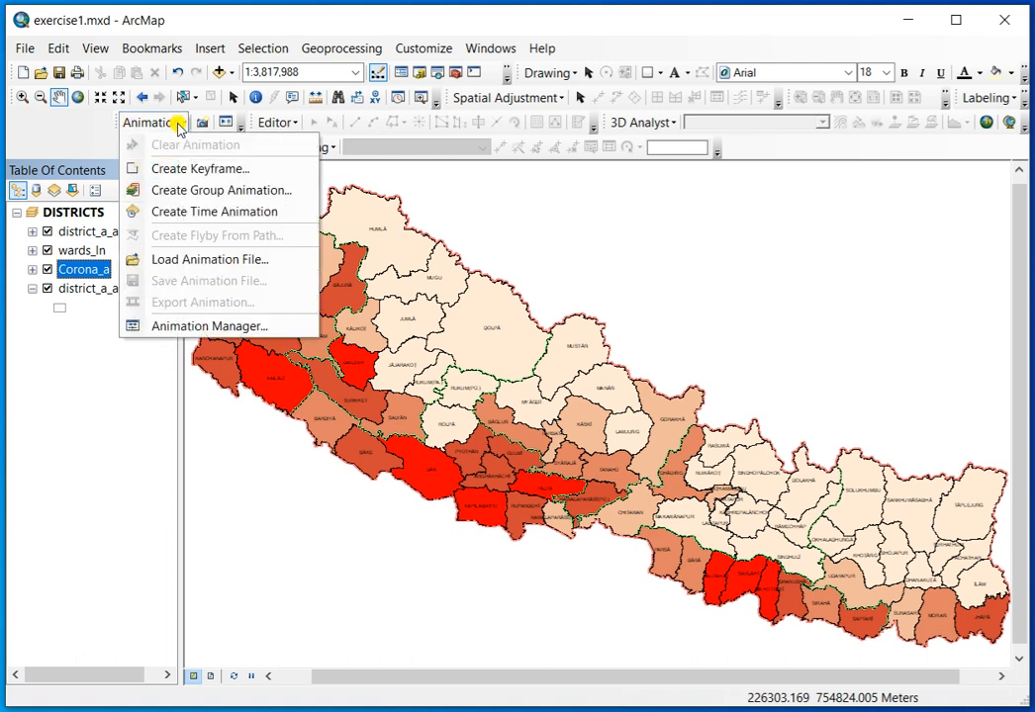
pyautogui.click(179, 213)
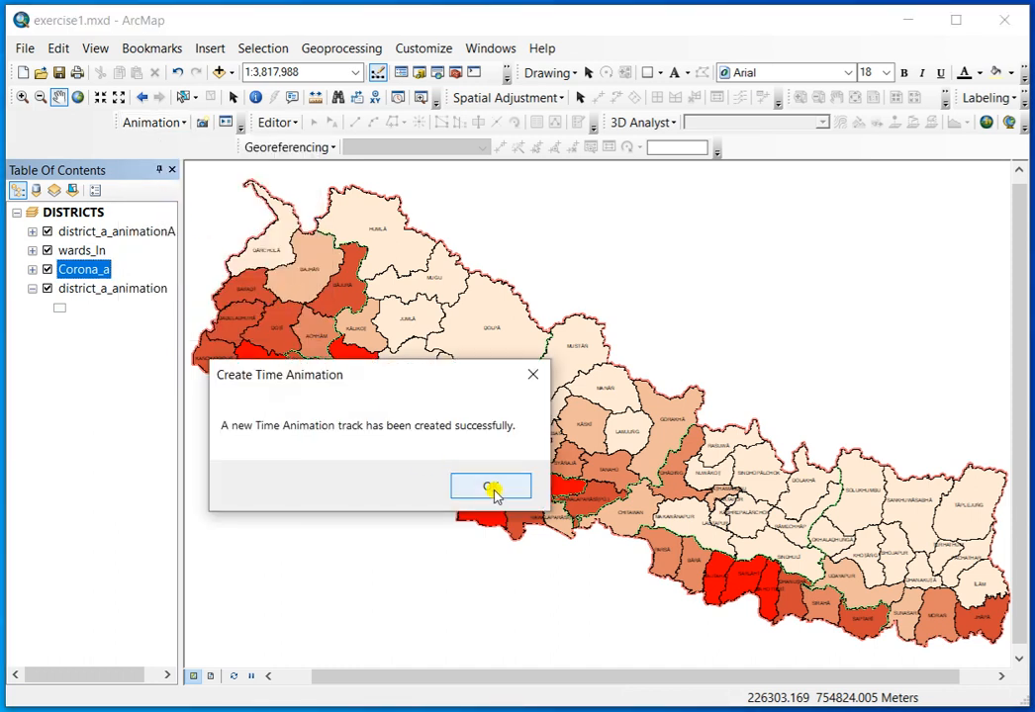
pyautogui.click(491, 488)
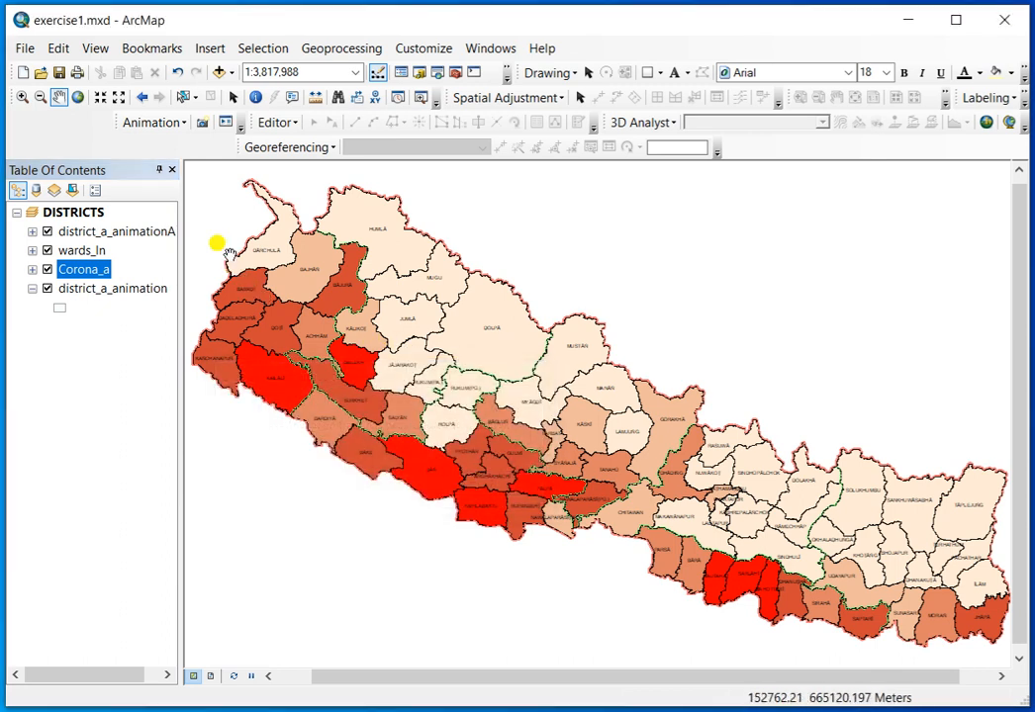
# - Set the animation to play by a calculated number of frames, with a frame duration of 0.2 seconds
pyautogui.click(224, 123)
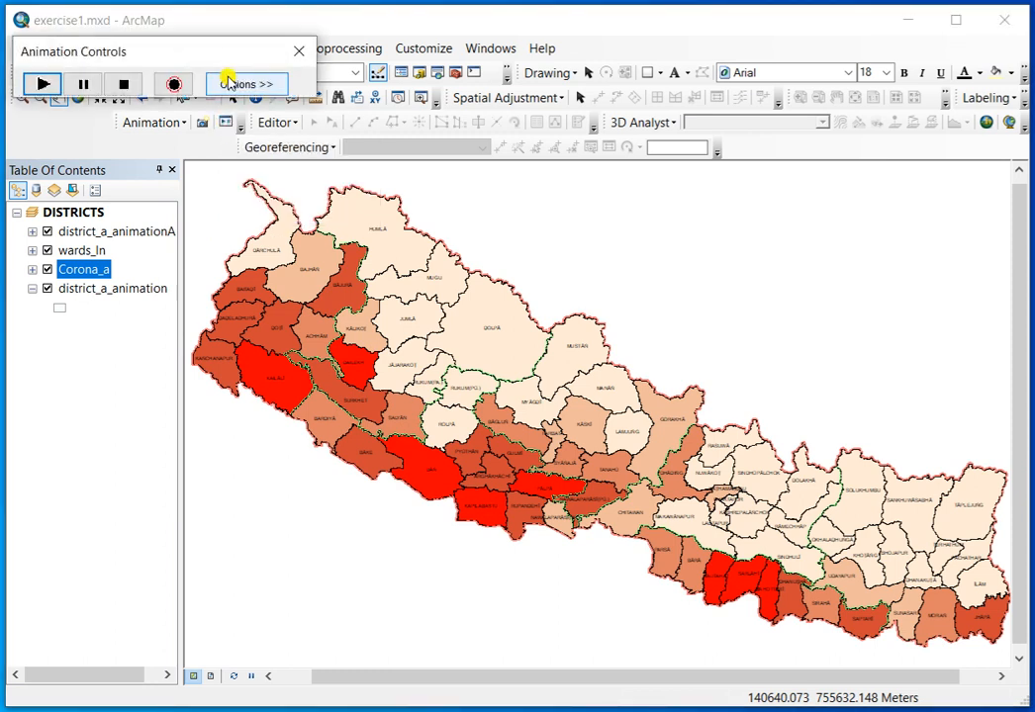
pyautogui.click(230, 86)
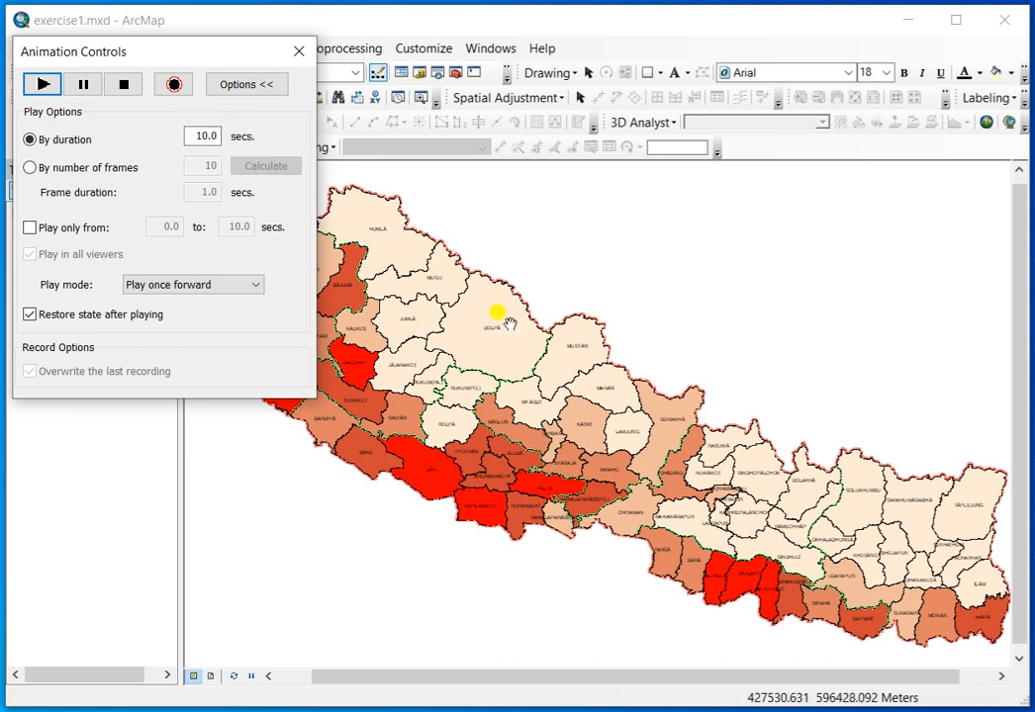
pyautogui.click(30, 168)
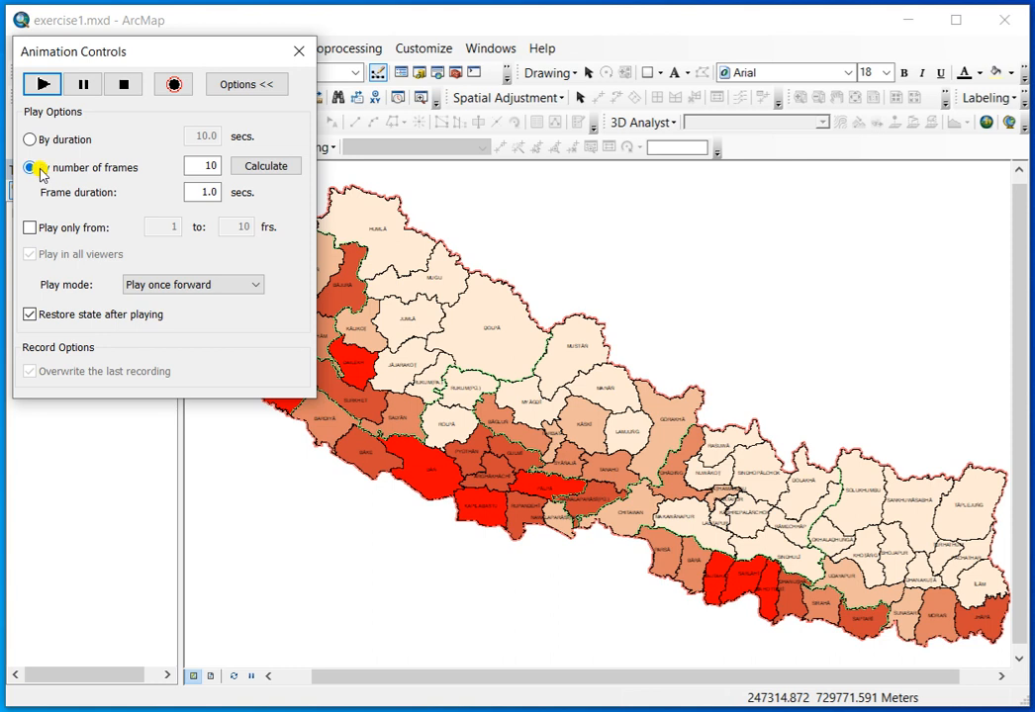
pyautogui.click(265, 166)
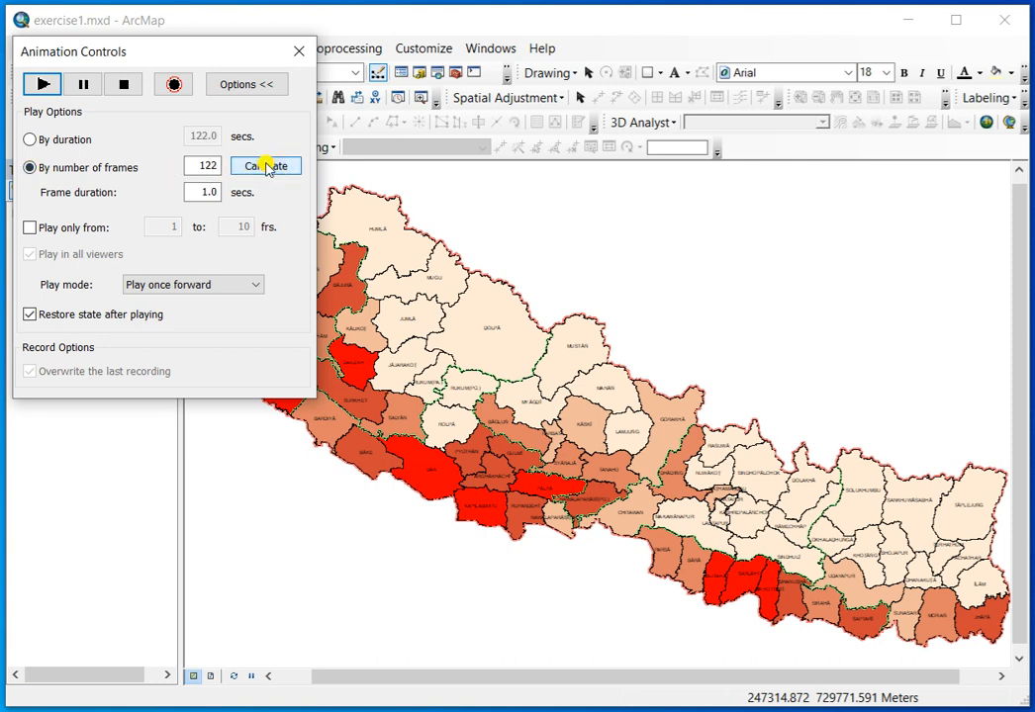
pyautogui.doubleClick(207, 191)
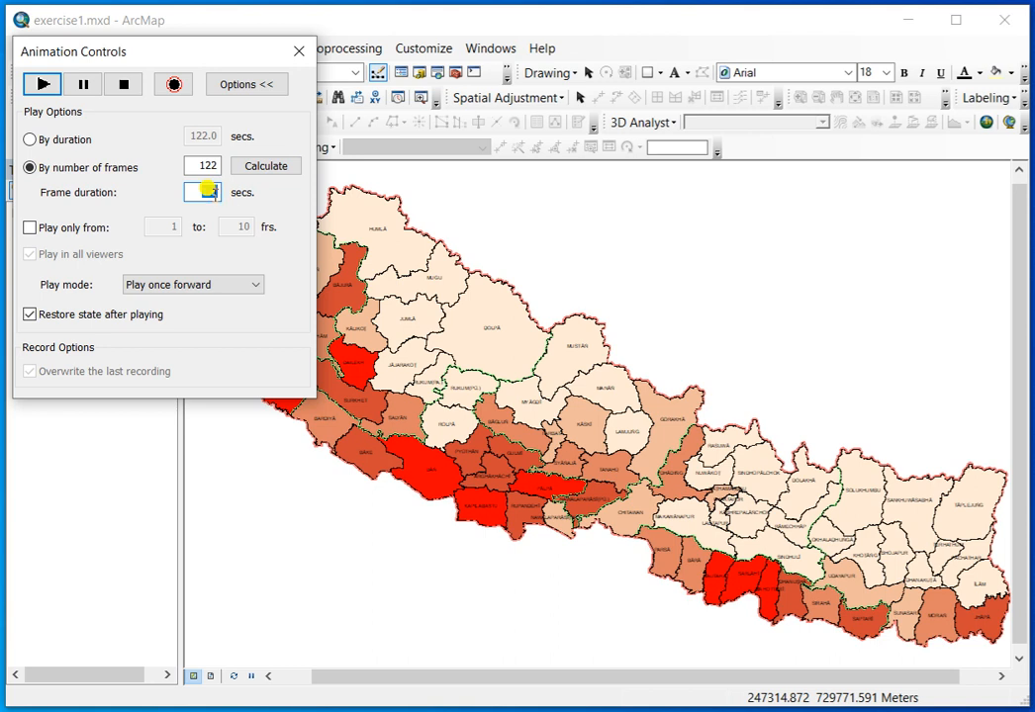
pyautogui.press('BackSpace')
pyautogui.write('0.2')
pyautogui.click(265, 172)
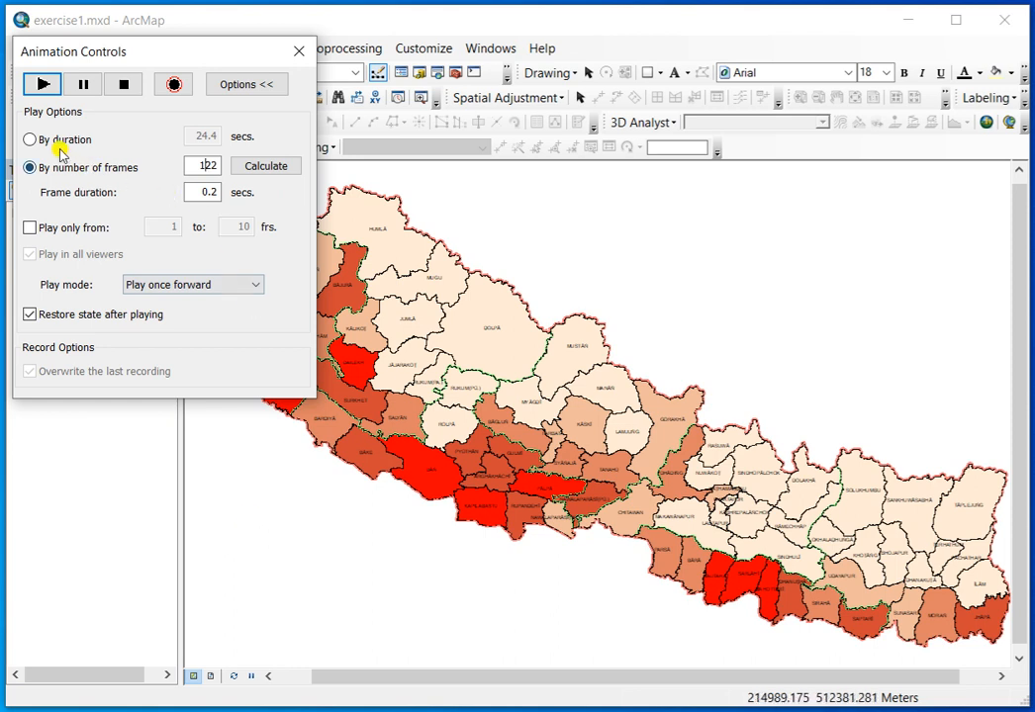
# - Preview the time animation on the map, pause it partway and close the animation controls
pyautogui.click(43, 87)
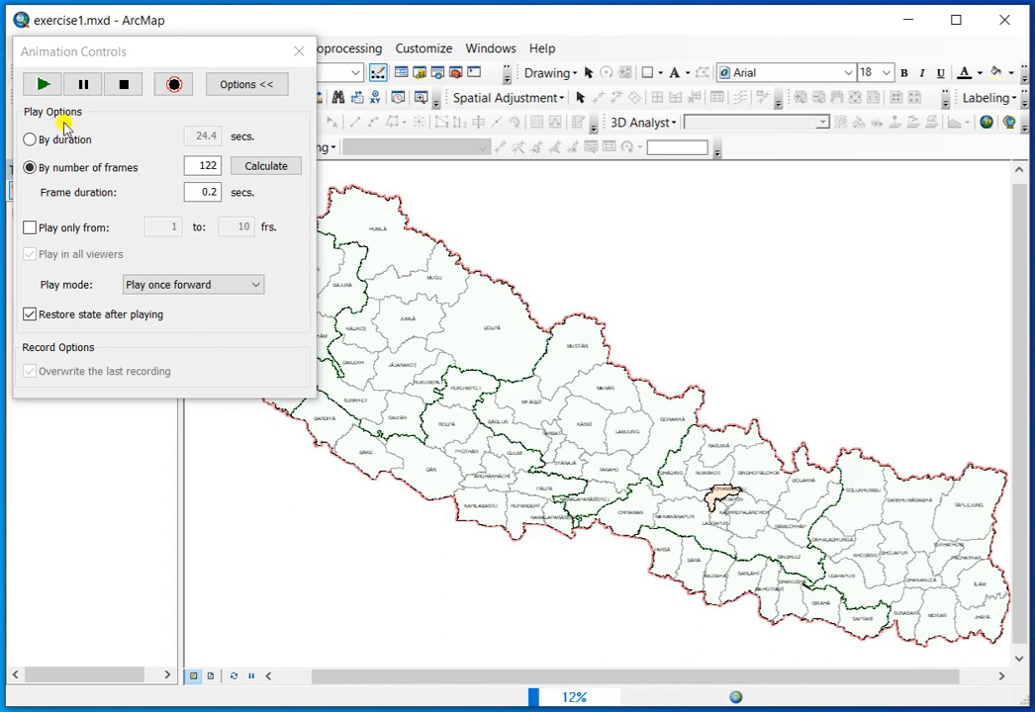
pyautogui.click(83, 85)
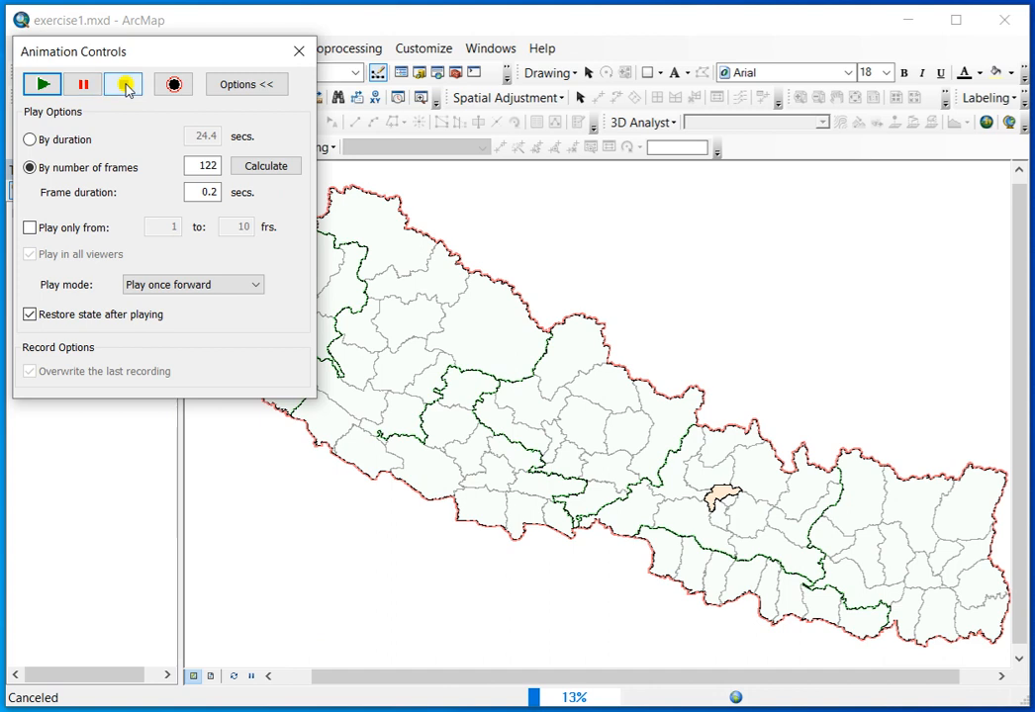
pyautogui.click(303, 55)
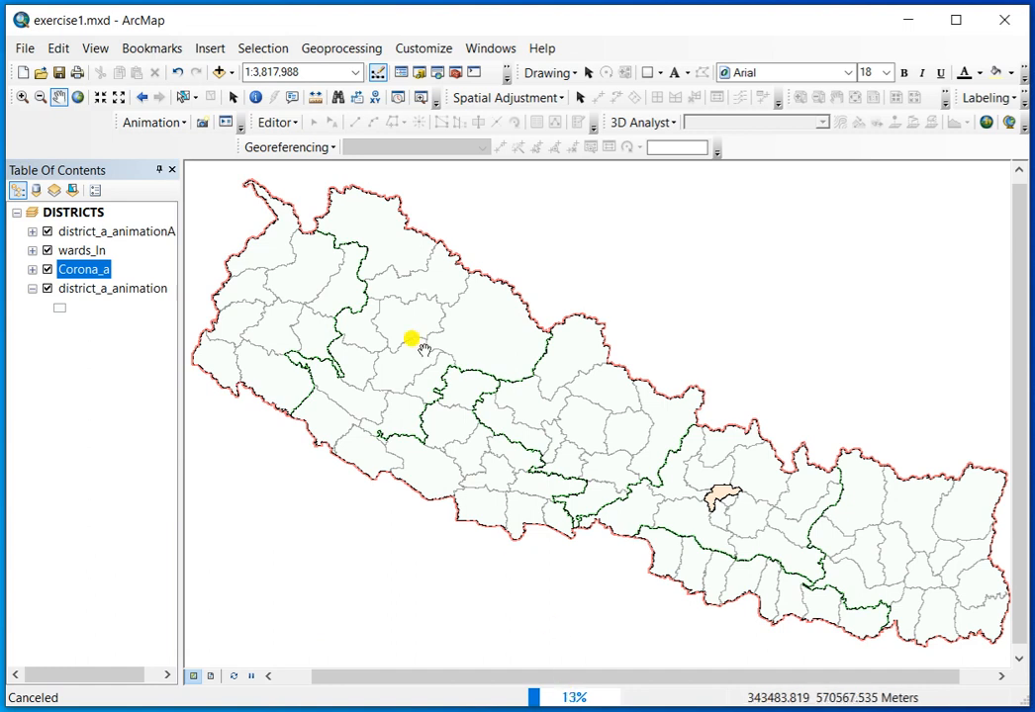
# - Start exporting the animation as an AVI video named exercise1.avi in the EXERCISE1 folder
pyautogui.click(183, 123)
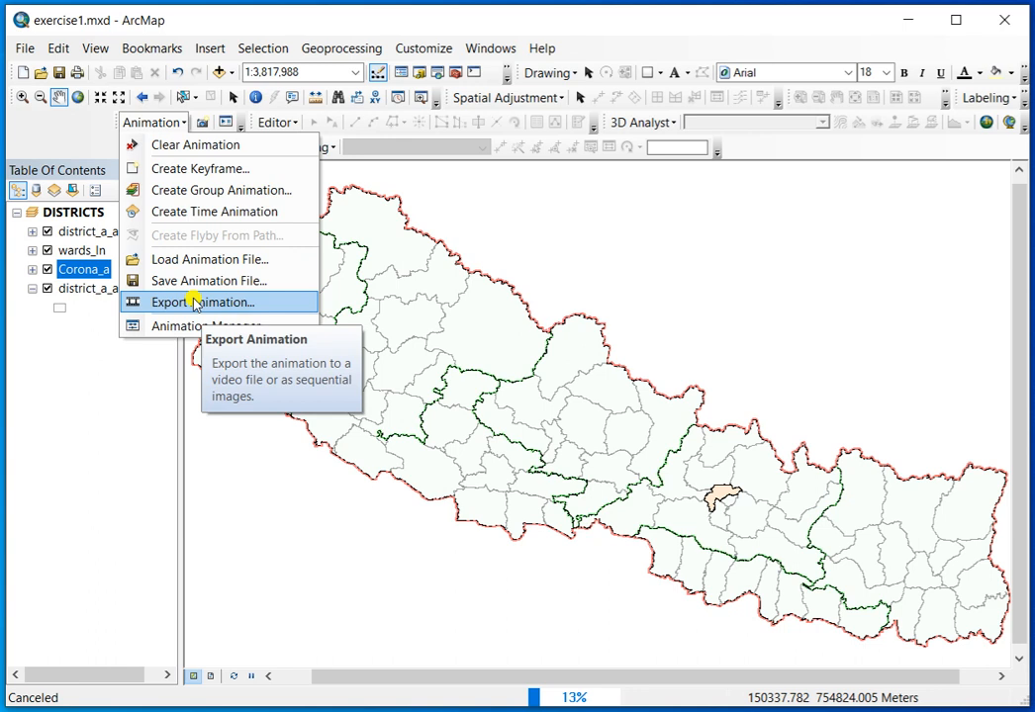
pyautogui.click(197, 303)
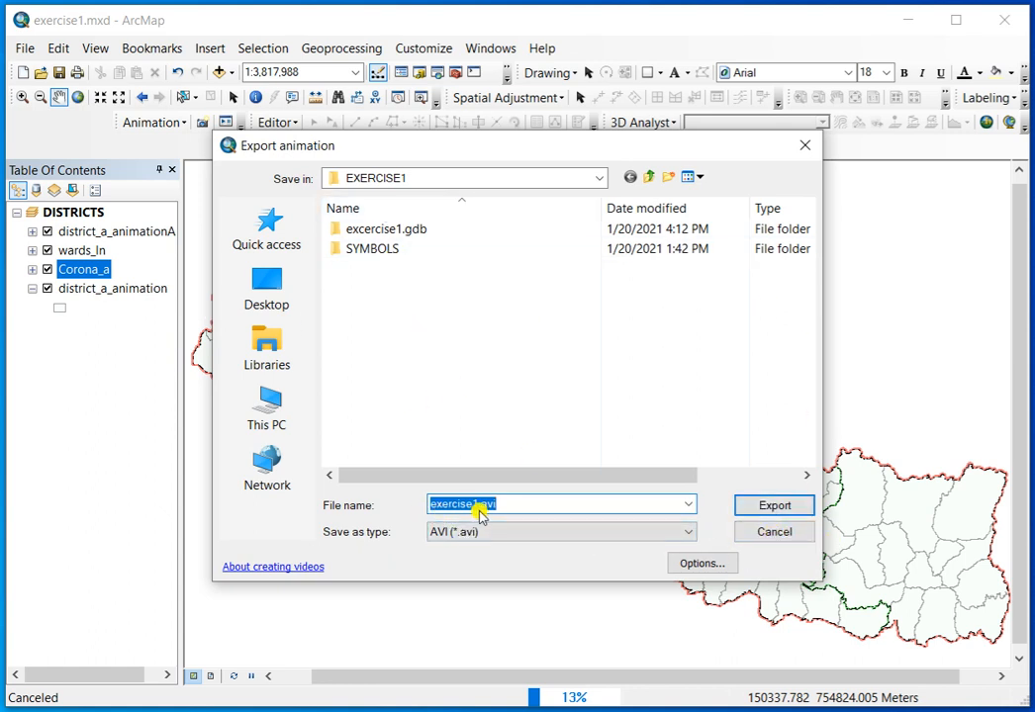
pyautogui.click(687, 532)
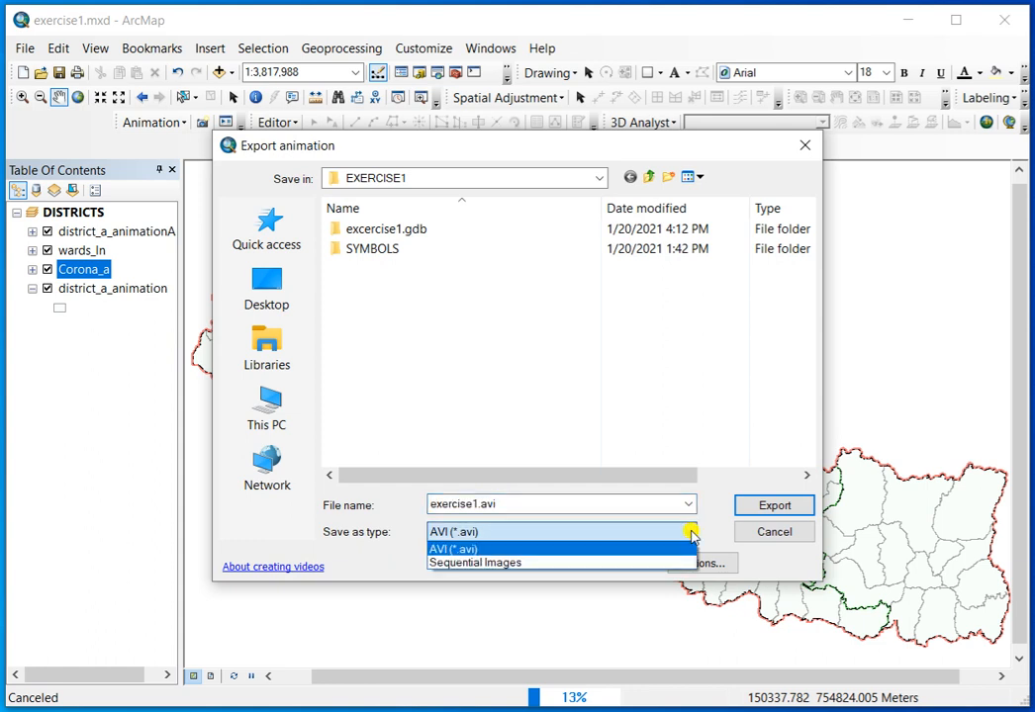
pyautogui.click(690, 534)
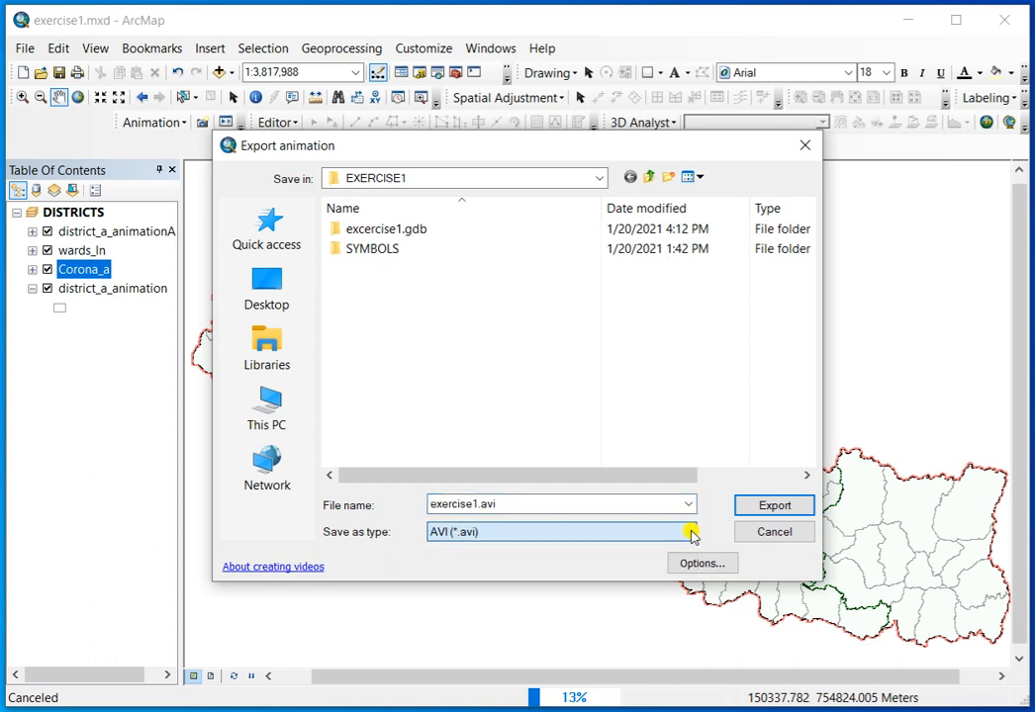
pyautogui.click(774, 505)
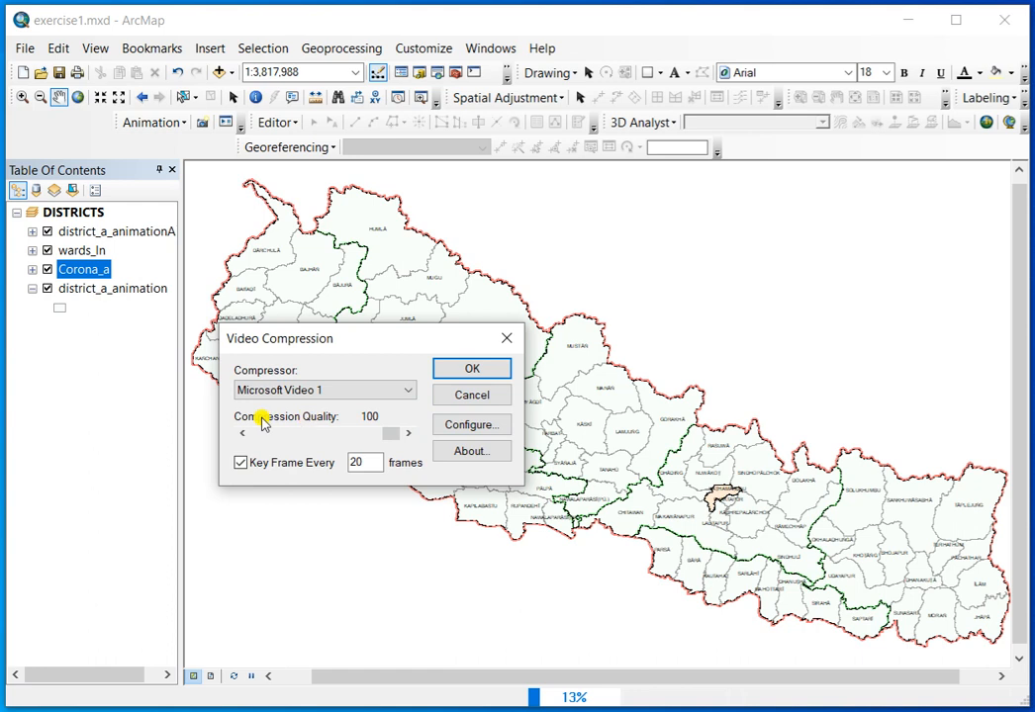
# - Set the Microsoft Video 1 compressor's temporal quality ratio to 1.00 and accept the video compression settings to run the export
pyautogui.click(476, 426)
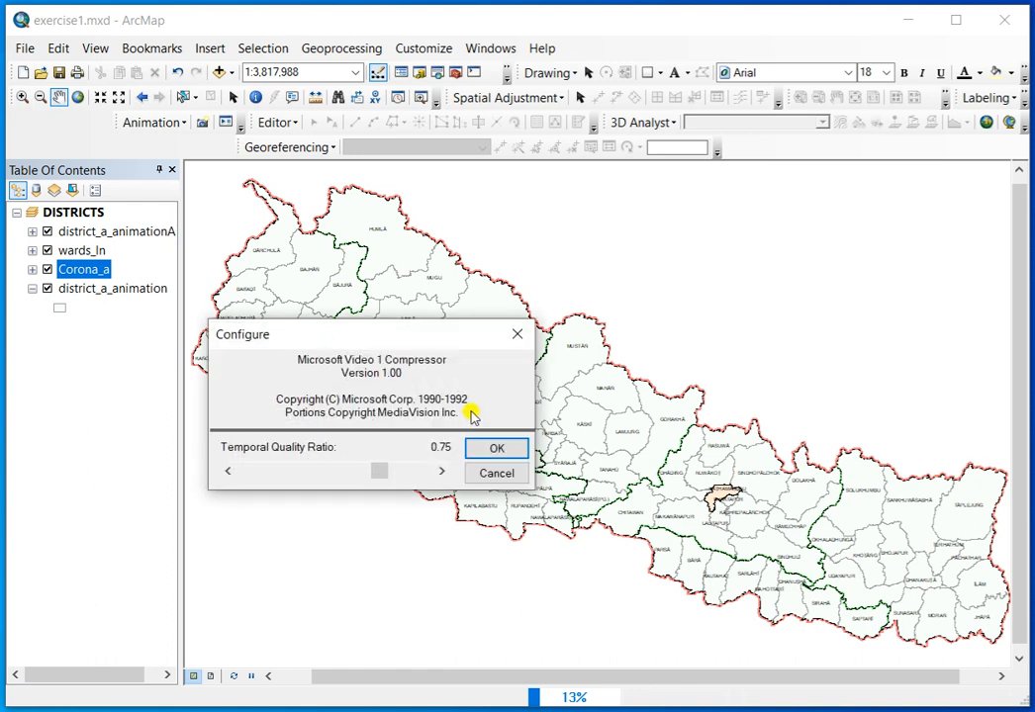
pyautogui.moveTo(377, 476); pyautogui.dragTo(428, 473)
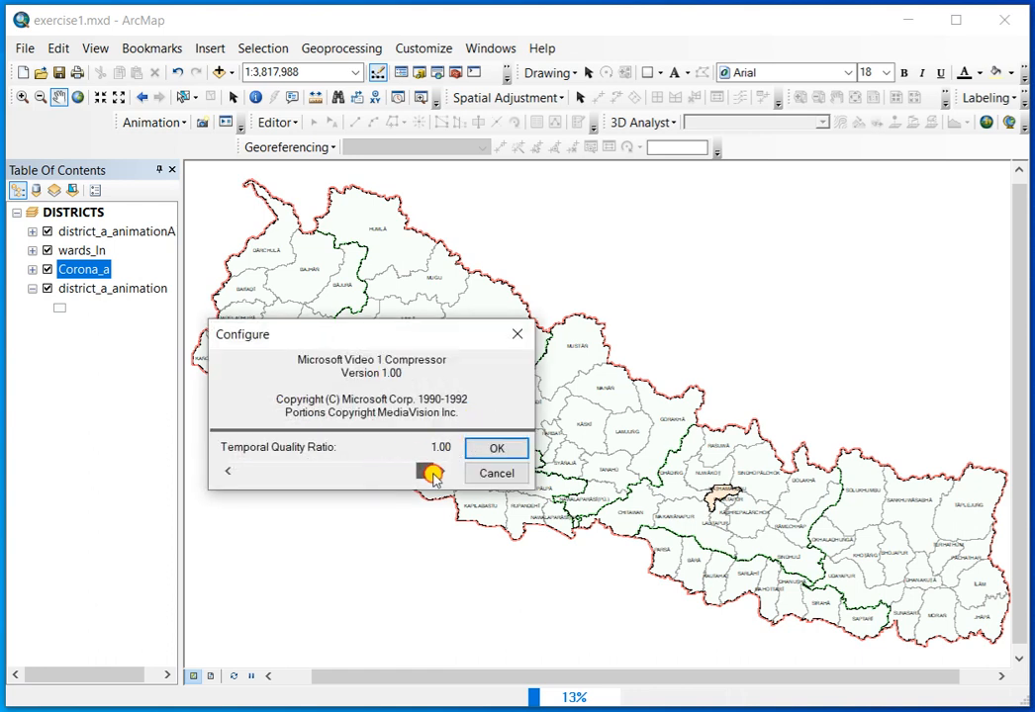
pyautogui.click(492, 451)
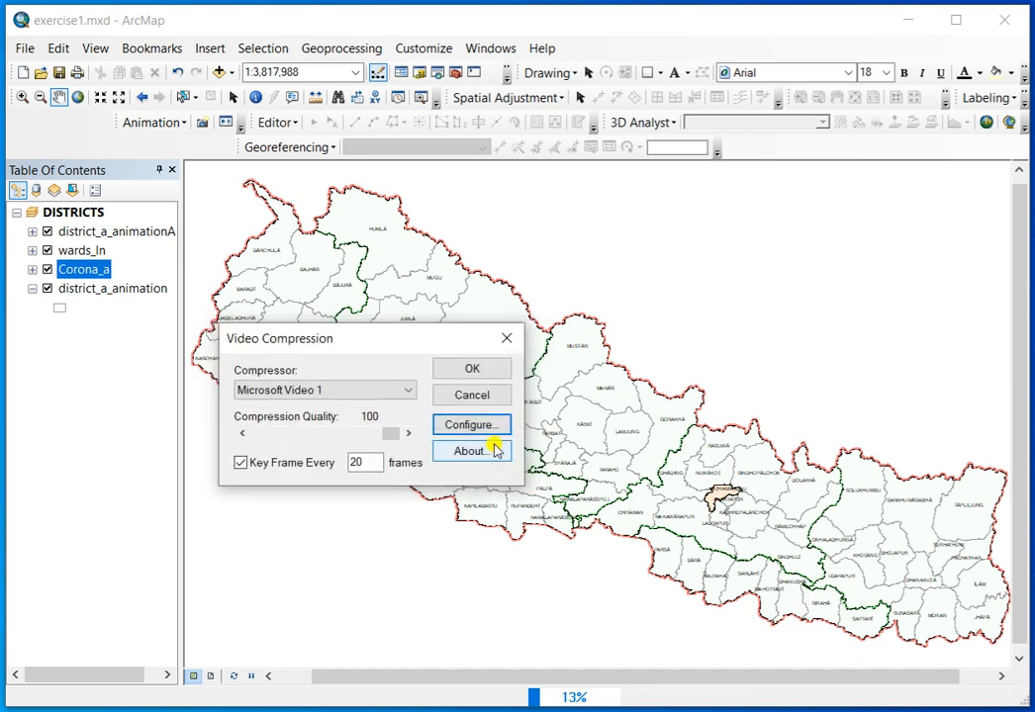
pyautogui.click(468, 372)
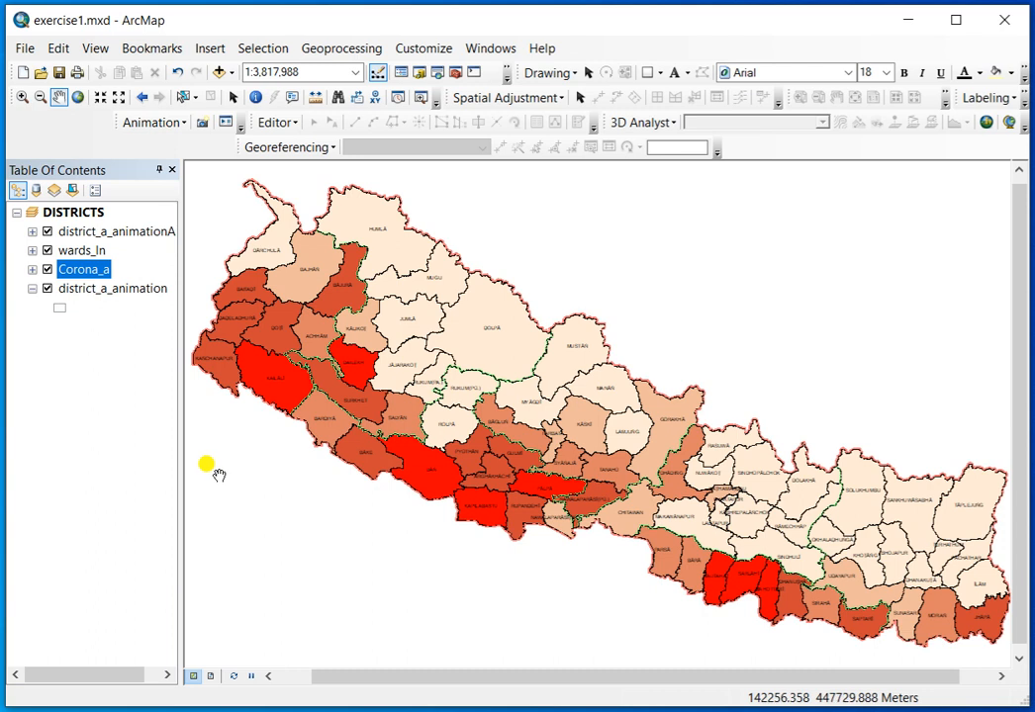
# - Switch to File Explorer, open the EXERCISE1 folder on DATA (D:) and bring its window fully into view
pyautogui.press('super+e')
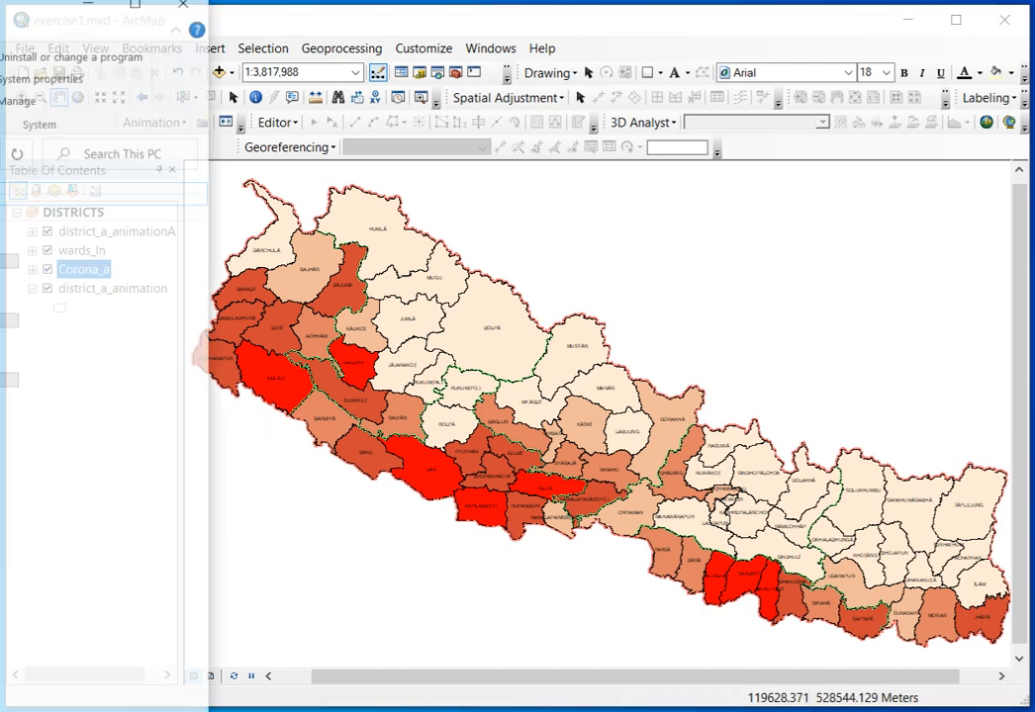
pyautogui.doubleClick(5, 321)
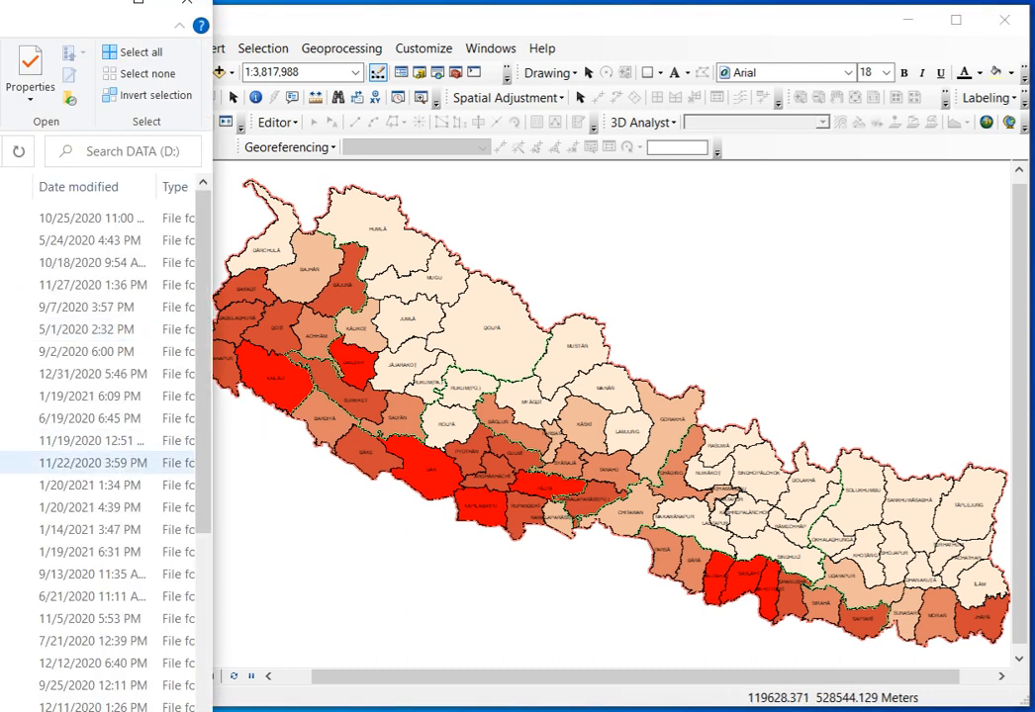
pyautogui.click(5, 508)
pyautogui.doubleClick(4, 507)
pyautogui.click(5, 264)
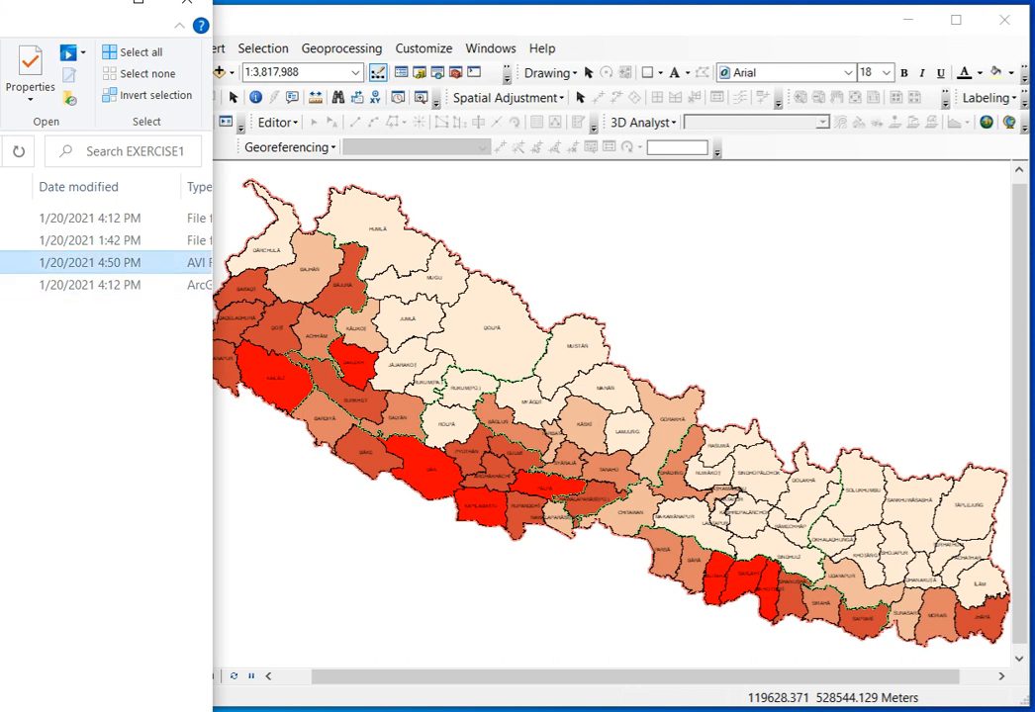
pyautogui.moveTo(0, 7); pyautogui.dragTo(494, 125)
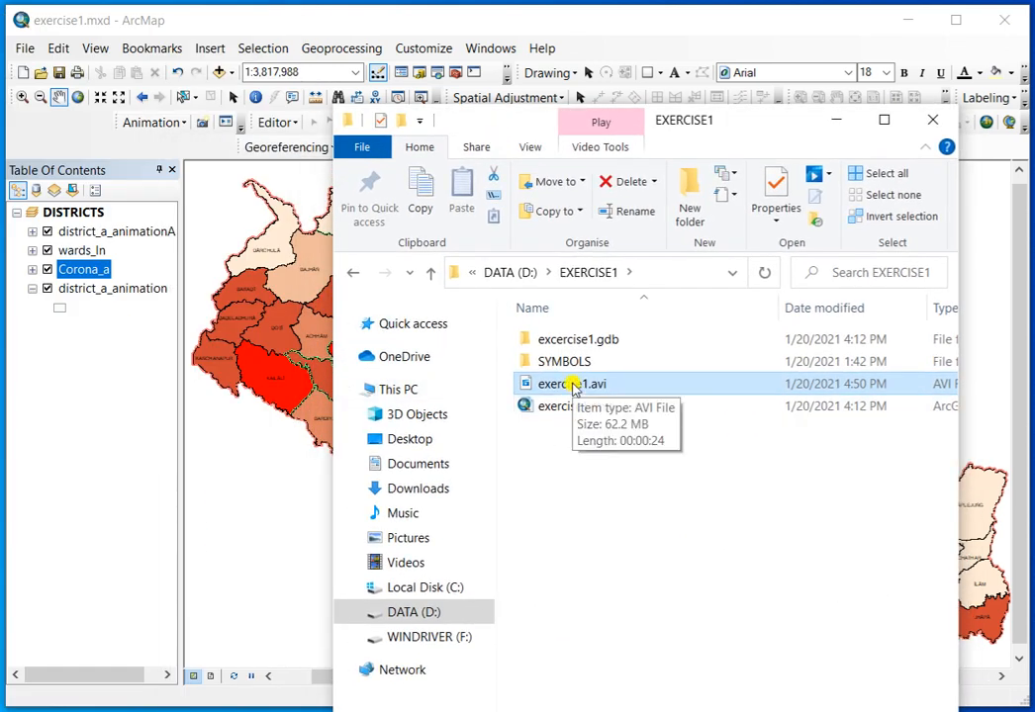
# - Play exercise1.avi in Windows Media Player and bring the player window fully into view
pyautogui.rightClick(571, 382)
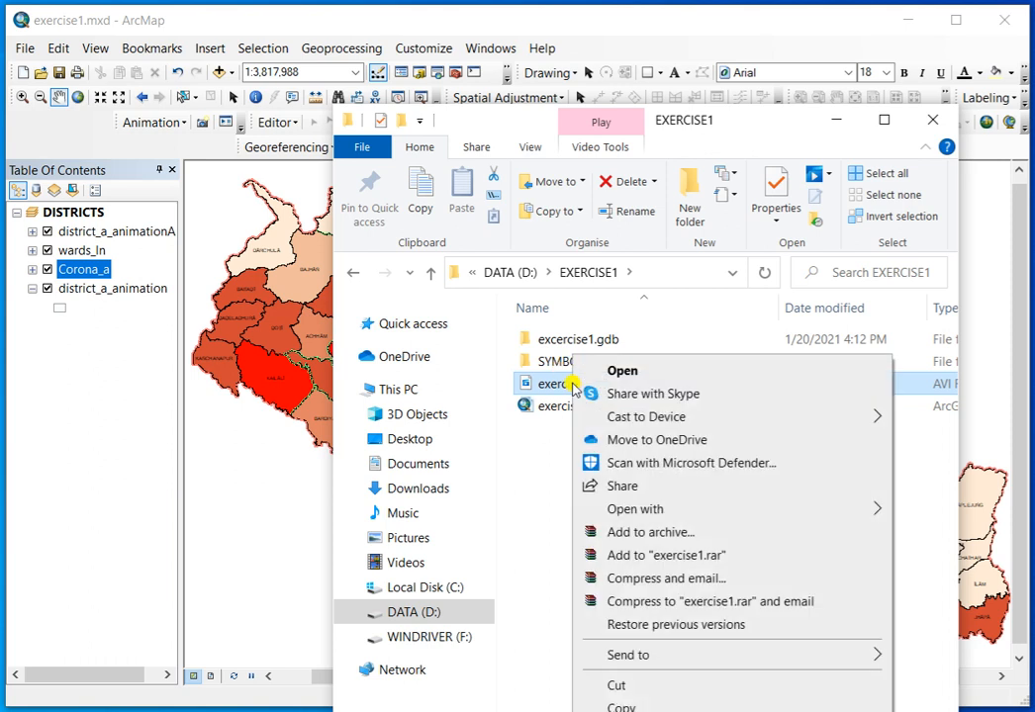
pyautogui.moveTo(602, 509)
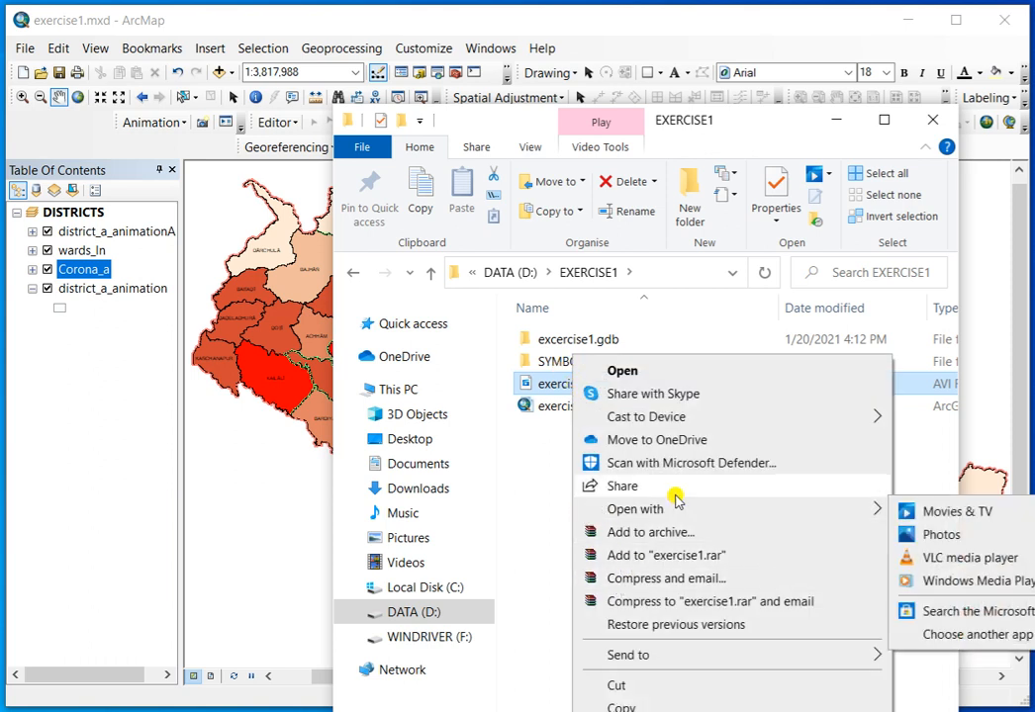
pyautogui.click(971, 585)
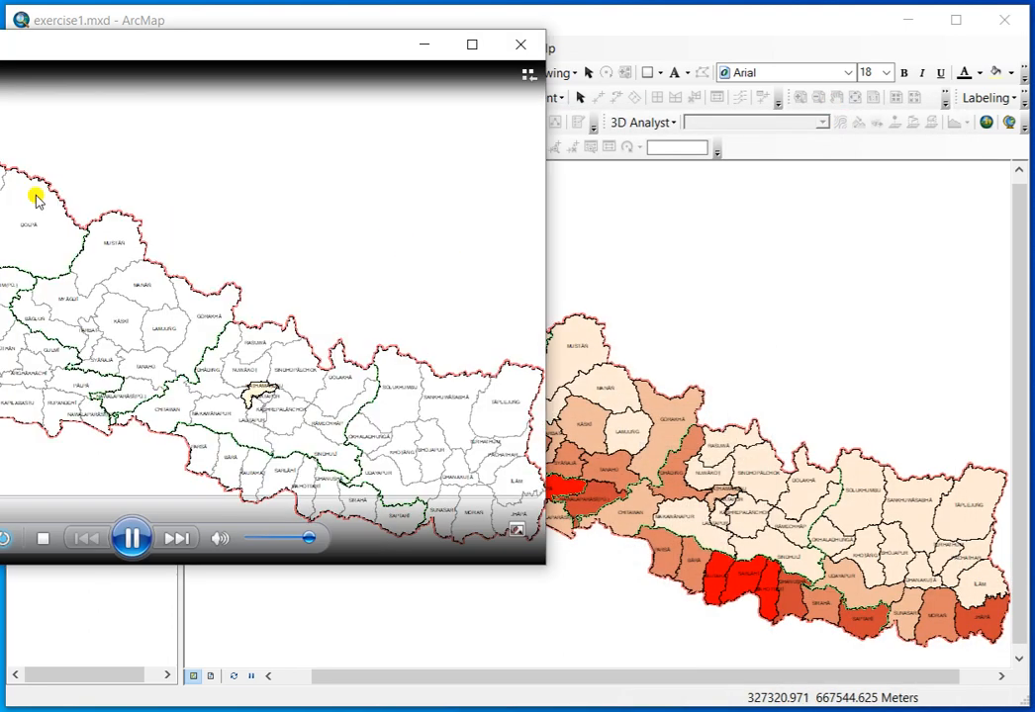
pyautogui.moveTo(0, 50); pyautogui.dragTo(230, 129)
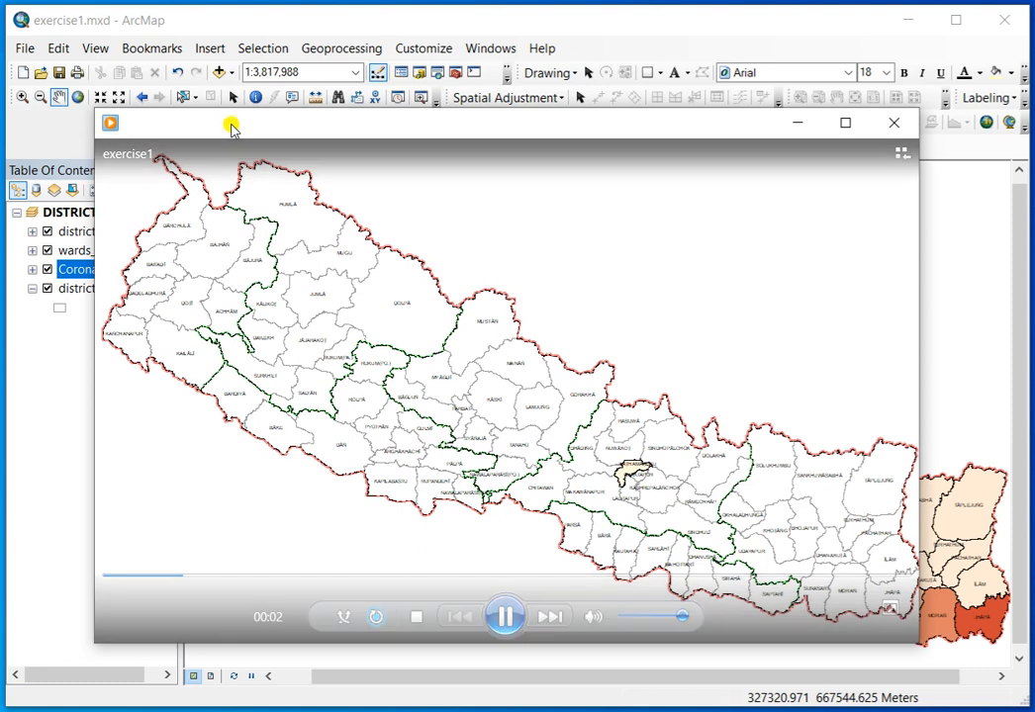
# - Minimize the windows behind the video player and enlarge the player to fill most of the desktop
pyautogui.click(907, 20)
pyautogui.click(907, 20)
pyautogui.click(907, 20)
pyautogui.moveTo(358, 127); pyautogui.dragTo(278, 36)
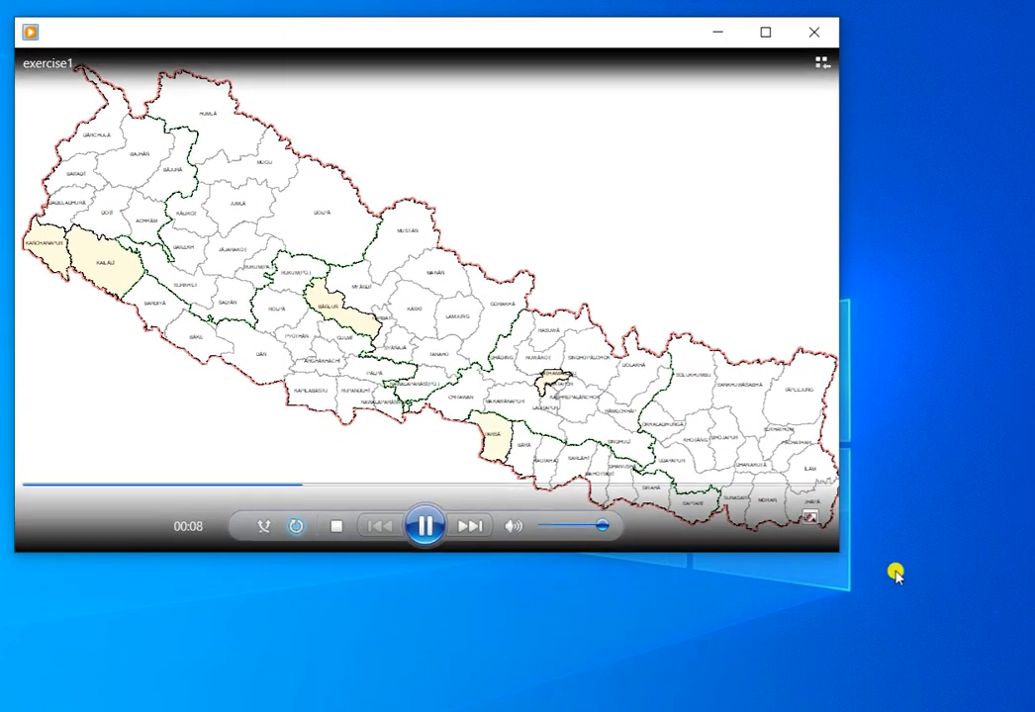
pyautogui.moveTo(831, 550); pyautogui.dragTo(1007, 686)
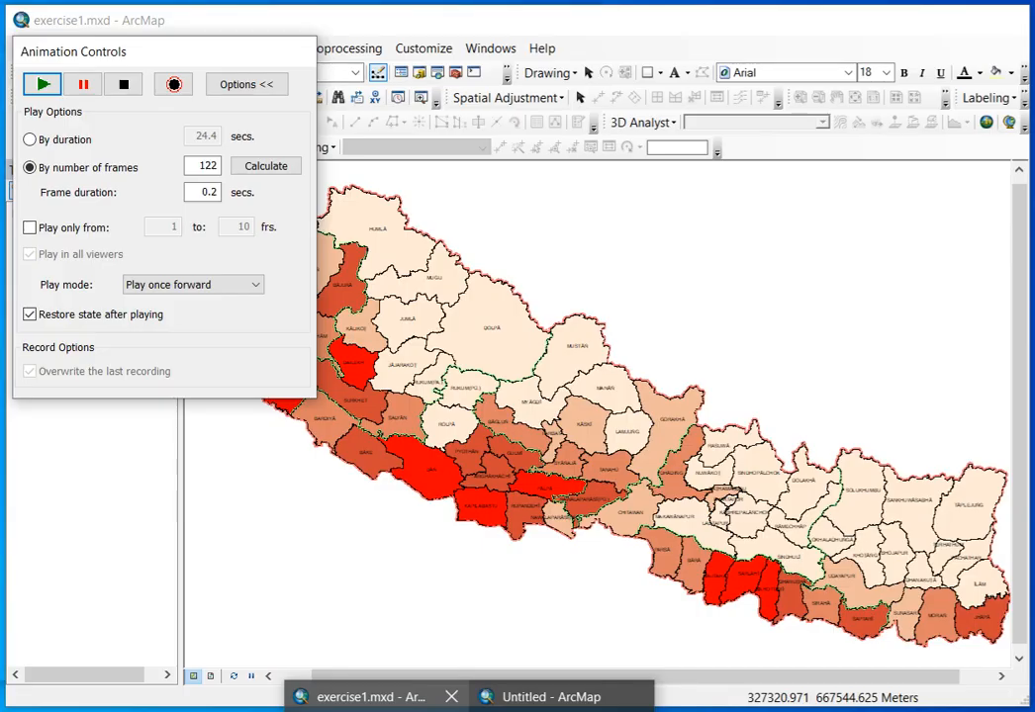
# - Switch to exercise1.mxd in ArcMap to view its page layout, and return to the exercise1 video in Windows Media Player
pyautogui.click(374, 698)
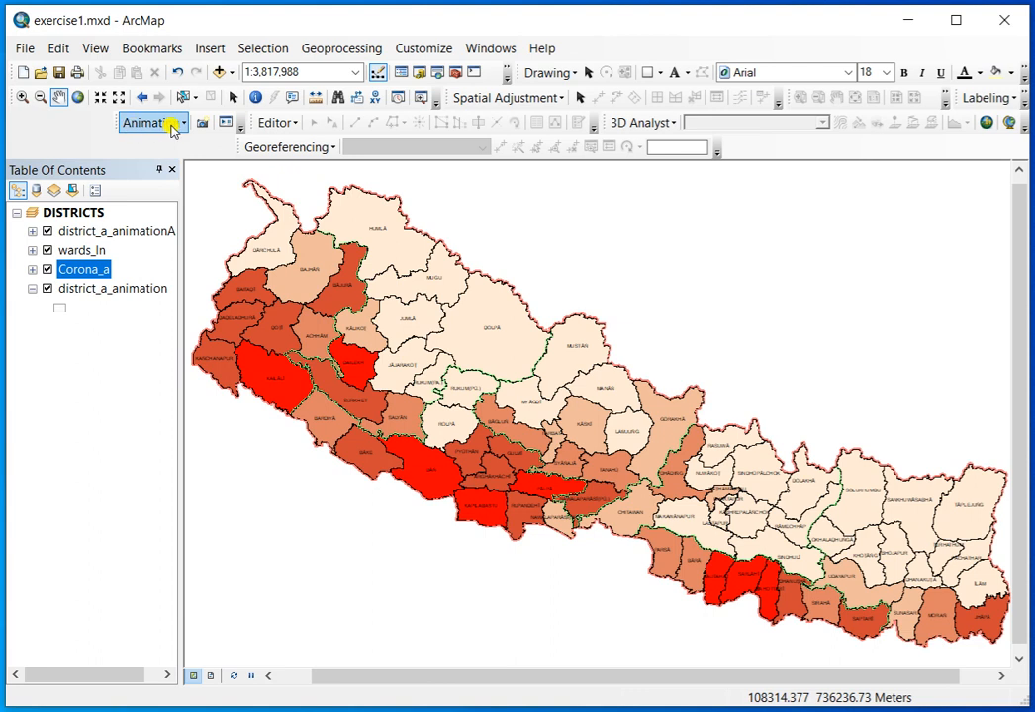
pyautogui.click(212, 676)
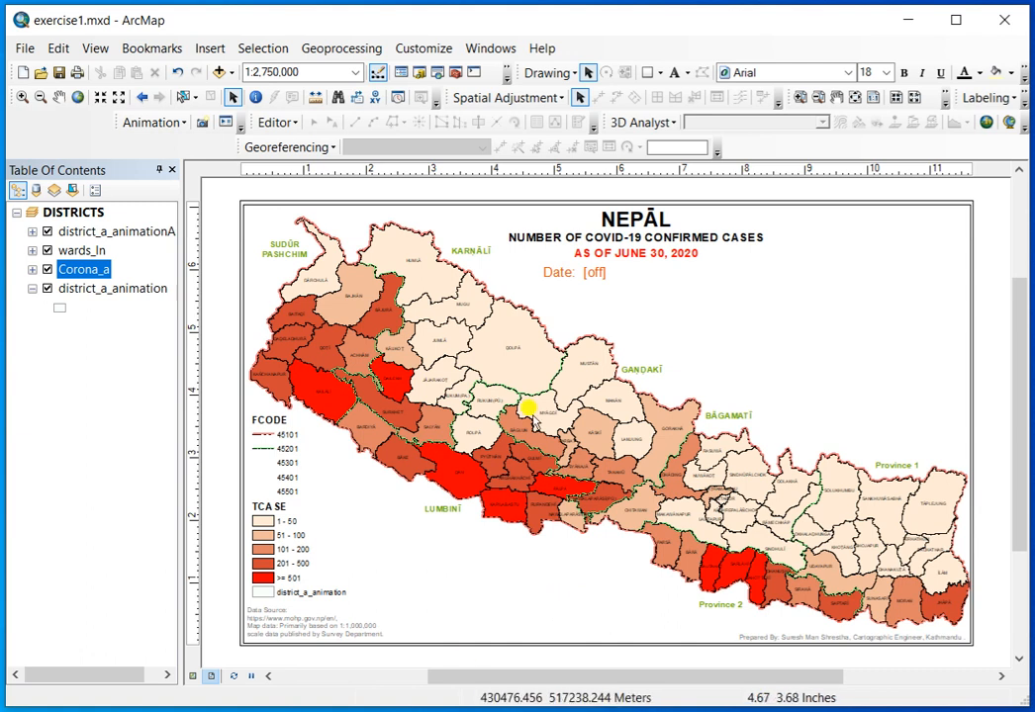
pyautogui.click(907, 25)
pyautogui.moveTo(466, 38); pyautogui.dragTo(462, 26)
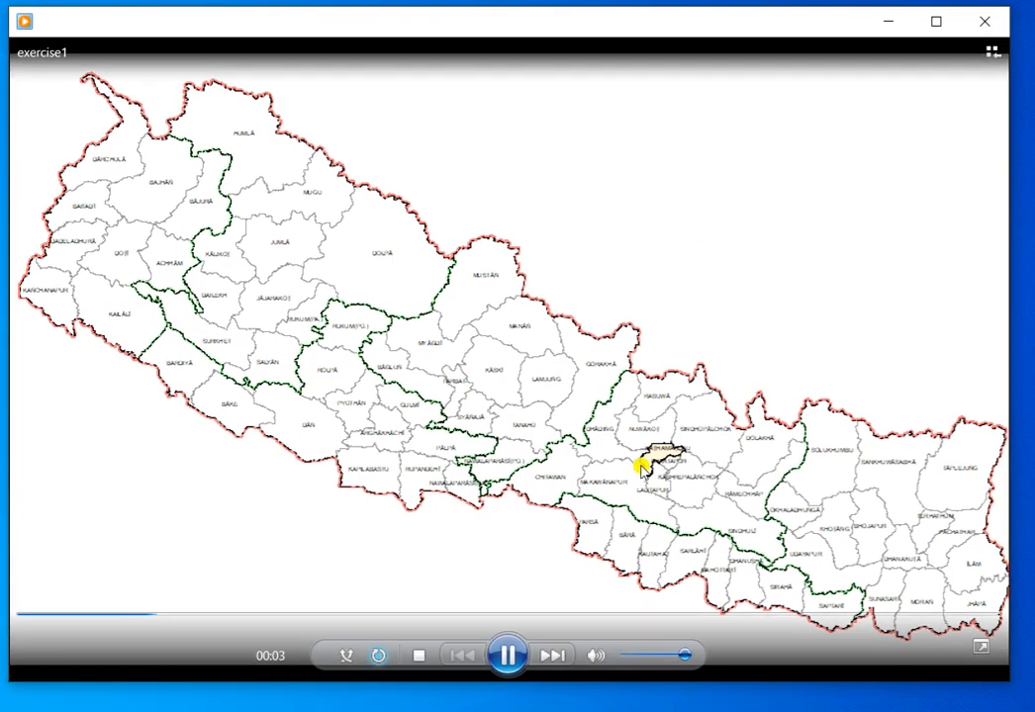